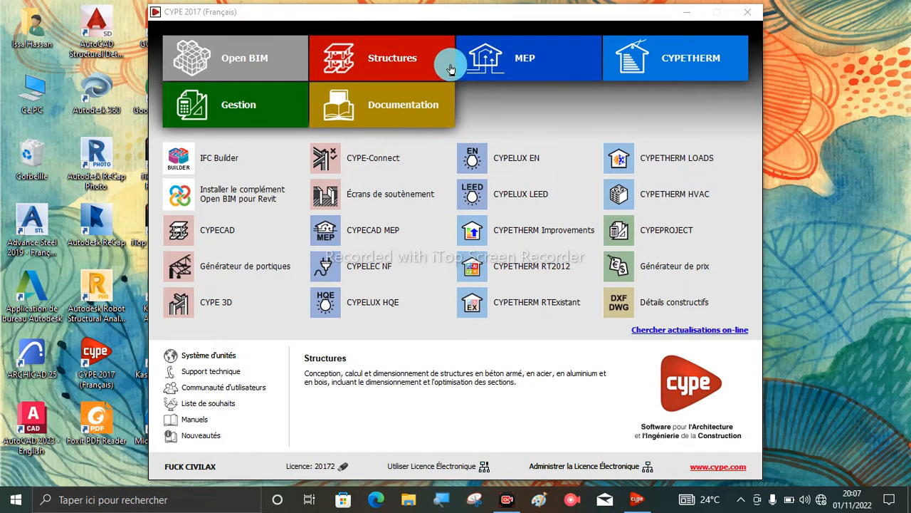
Step: Open the reinforced concrete retaining wall program (Murs de soutènement en béton armé) from the Structures group
click(427, 17)
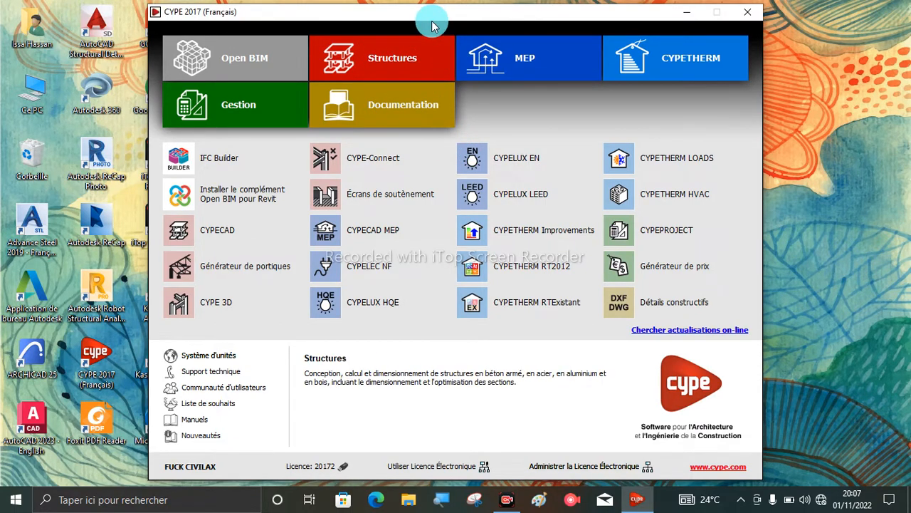
click(413, 62)
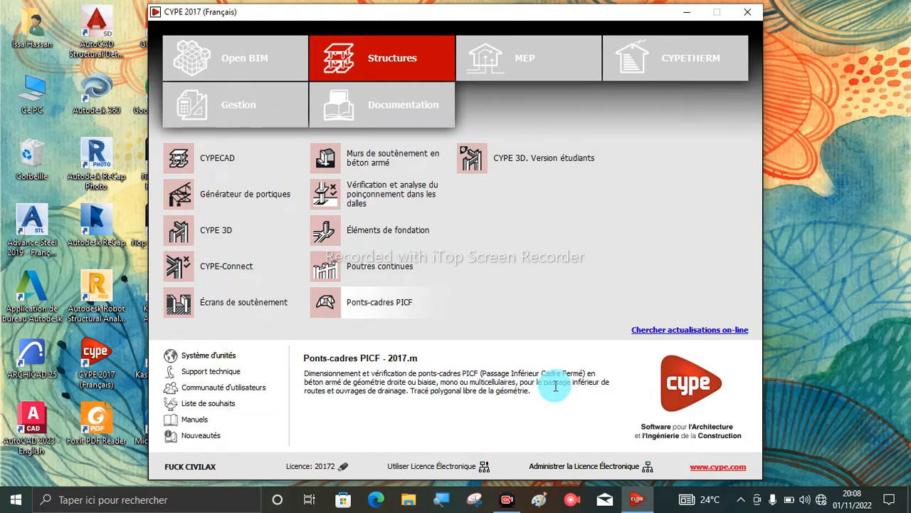
drag(533, 391, 285, 359)
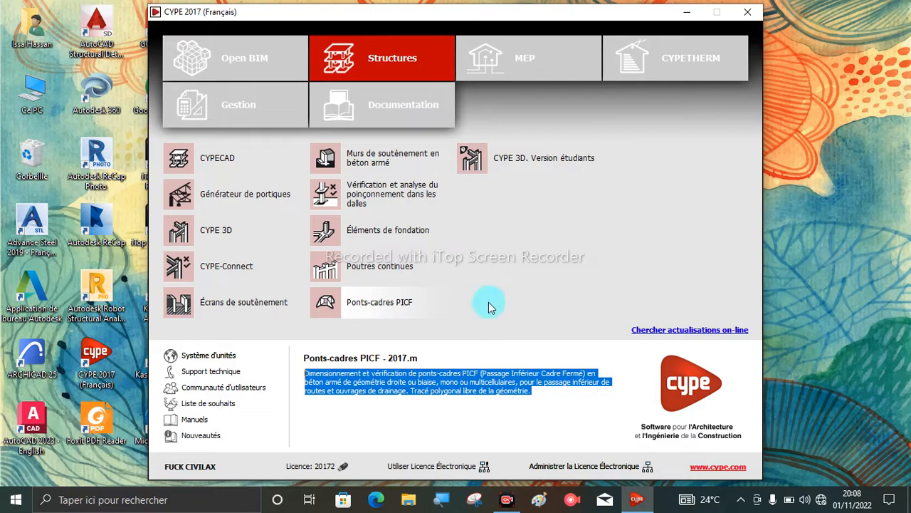
click(385, 166)
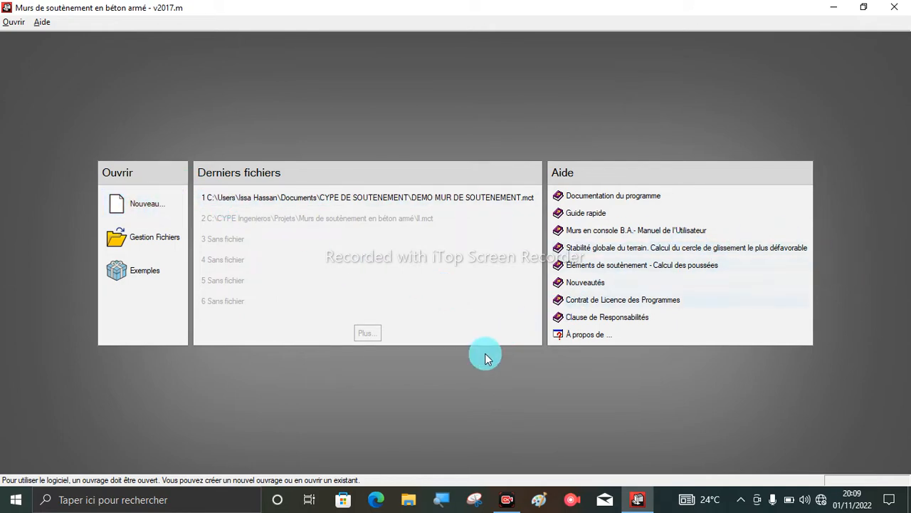
Step: Create a new project named MUR DE SOUTENEMENT using the assistant for Cas les plus fréquents sur semelle filante
click(149, 202)
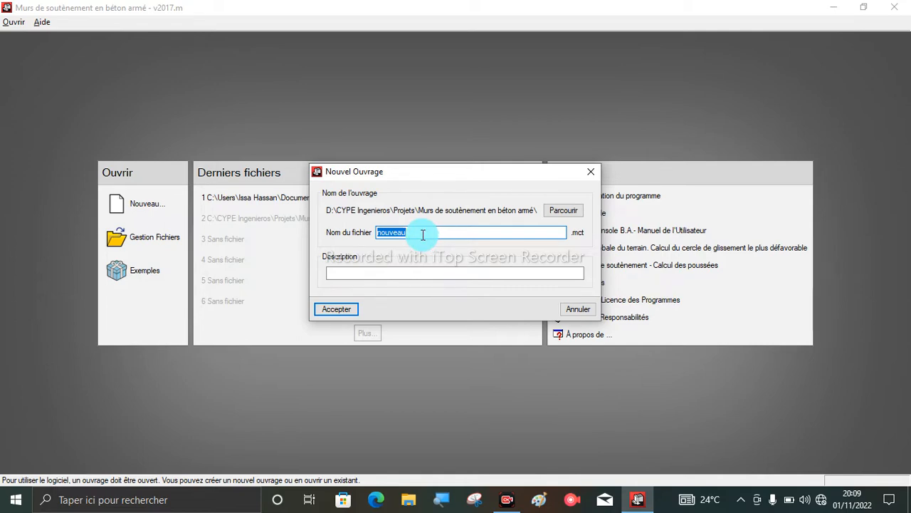
key(Caps_Lock)
text(MUR D)
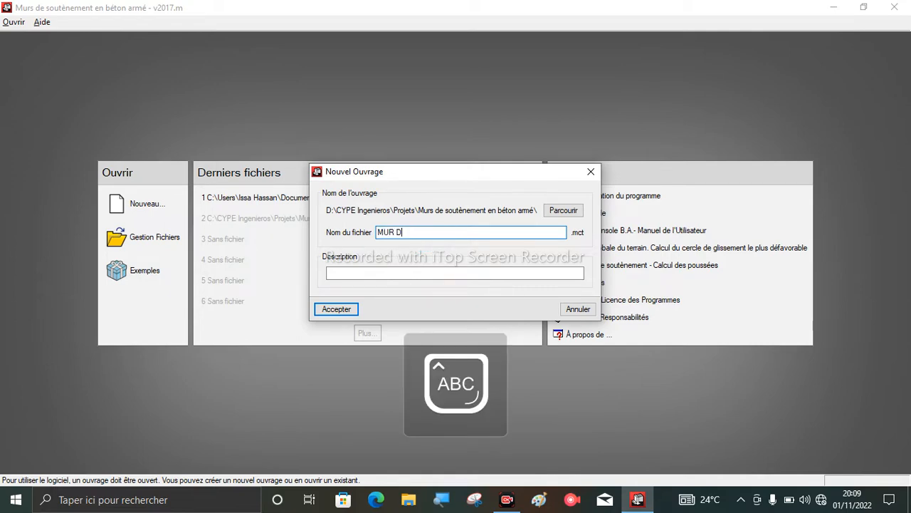
text(E SOUTENEMENT)
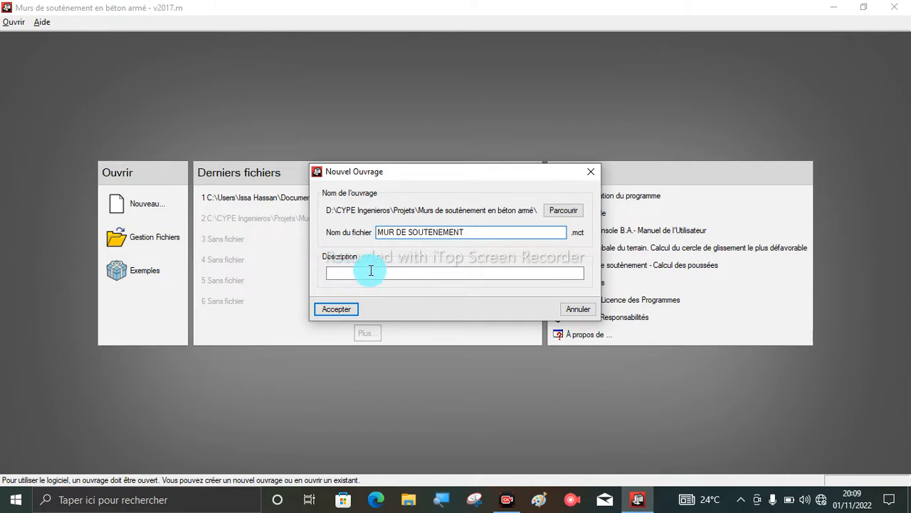
click(338, 272)
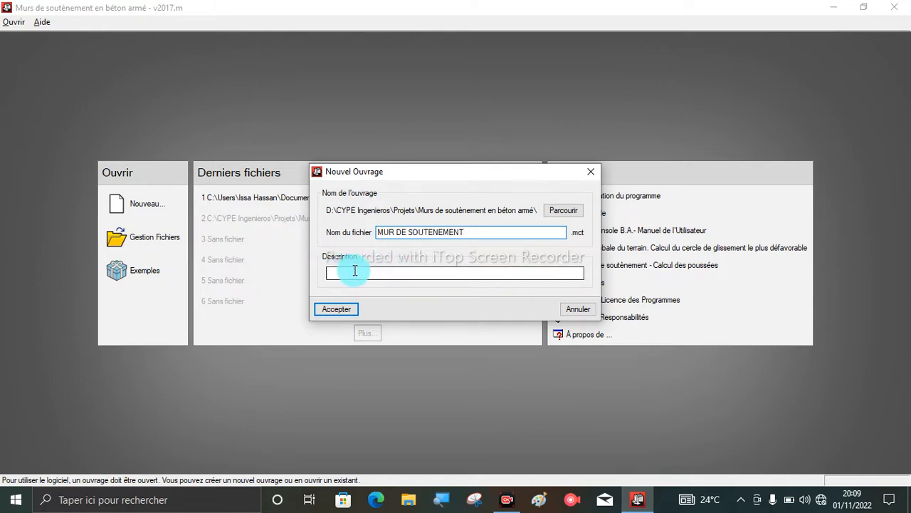
click(340, 309)
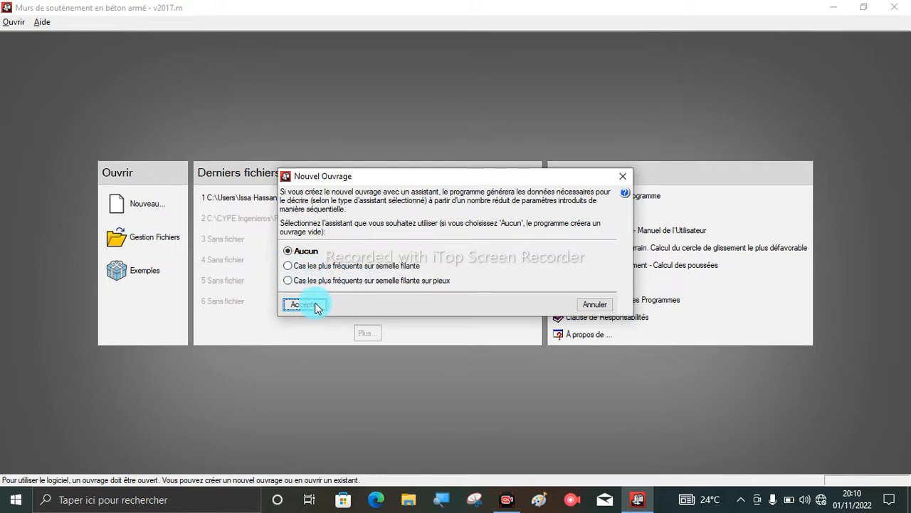
click(287, 266)
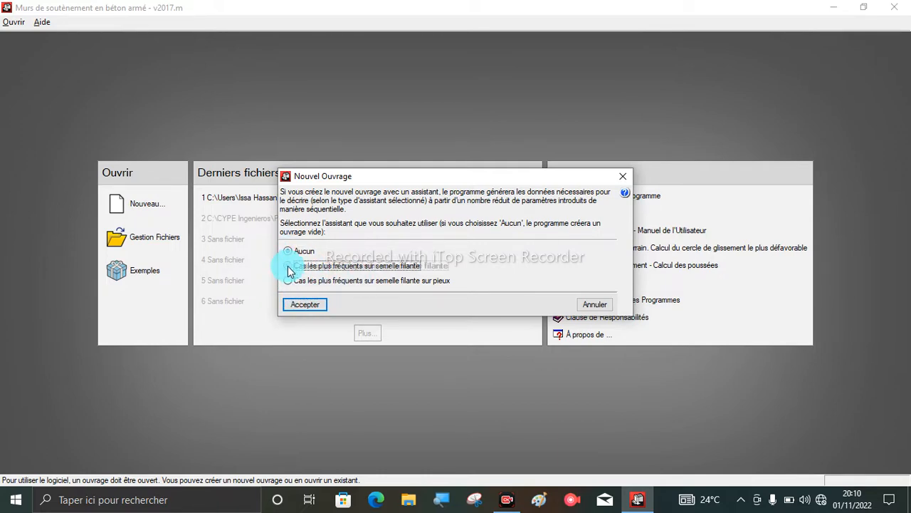
click(306, 305)
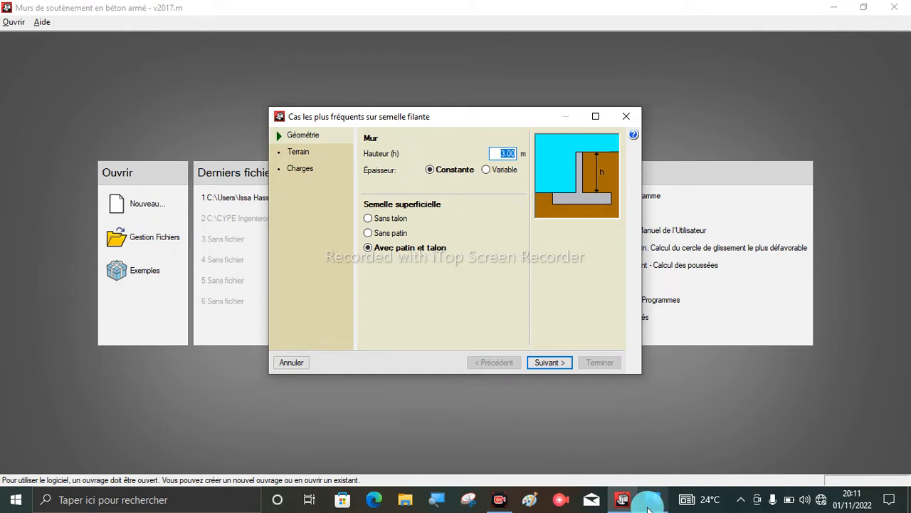
Step: Following the reference drawing, set the wall height to 6.60 m with Variable thickness, Arase Arrière and a footing Avec patin et talon
click(649, 504)
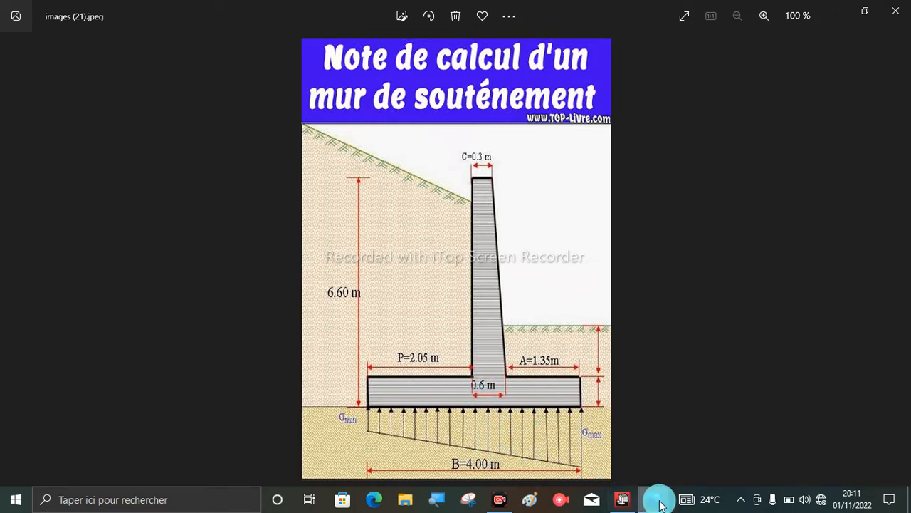
click(622, 499)
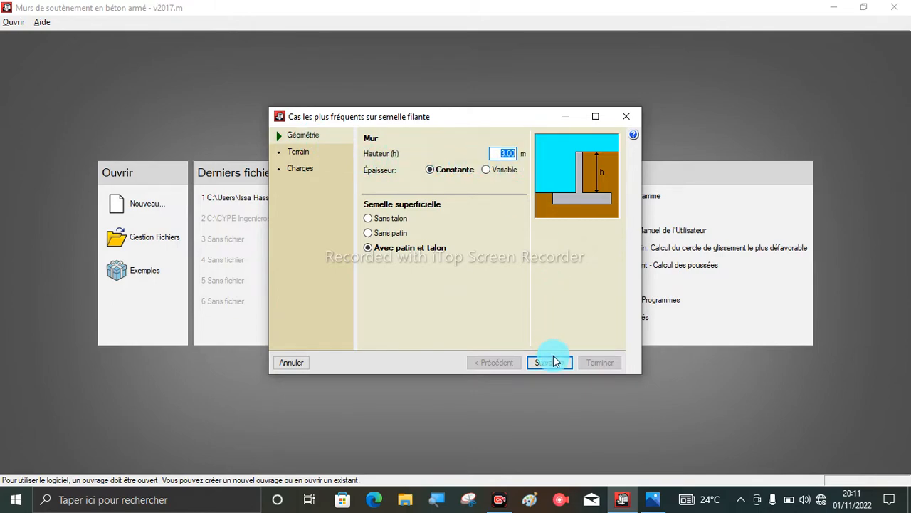
click(653, 500)
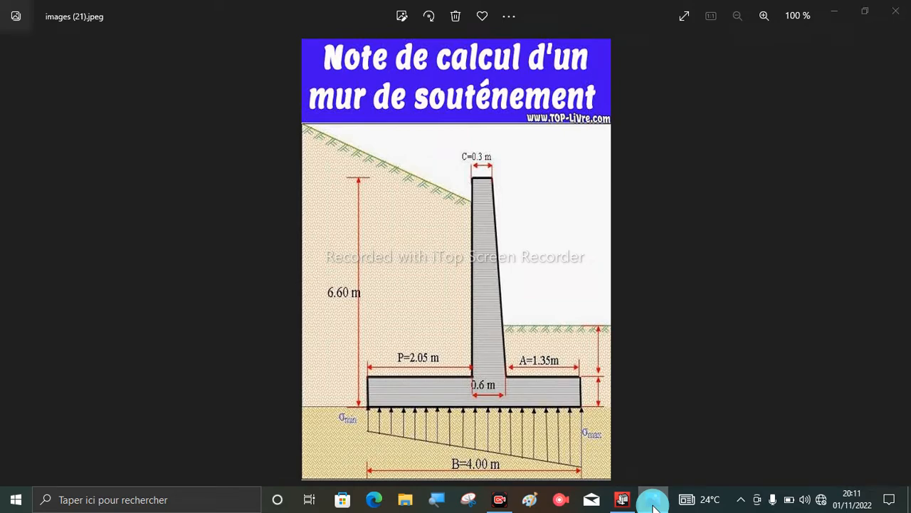
click(652, 501)
text(6.6)
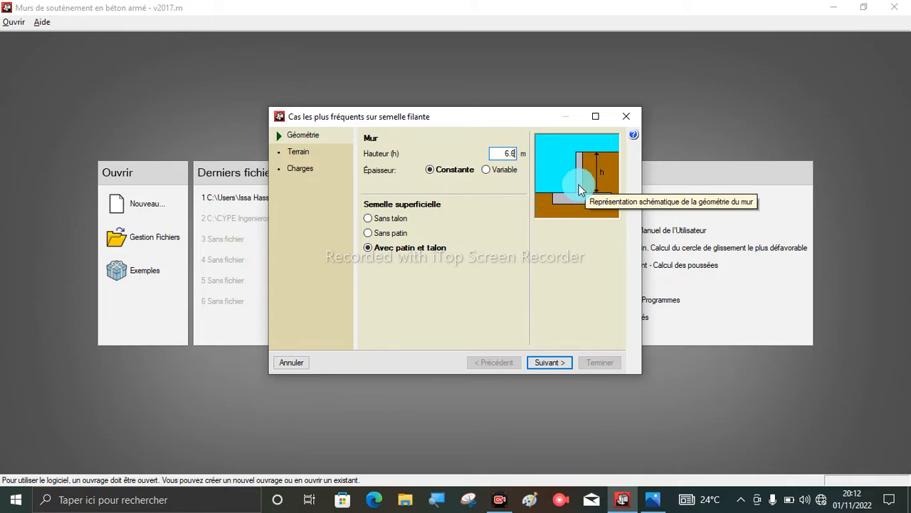
click(653, 498)
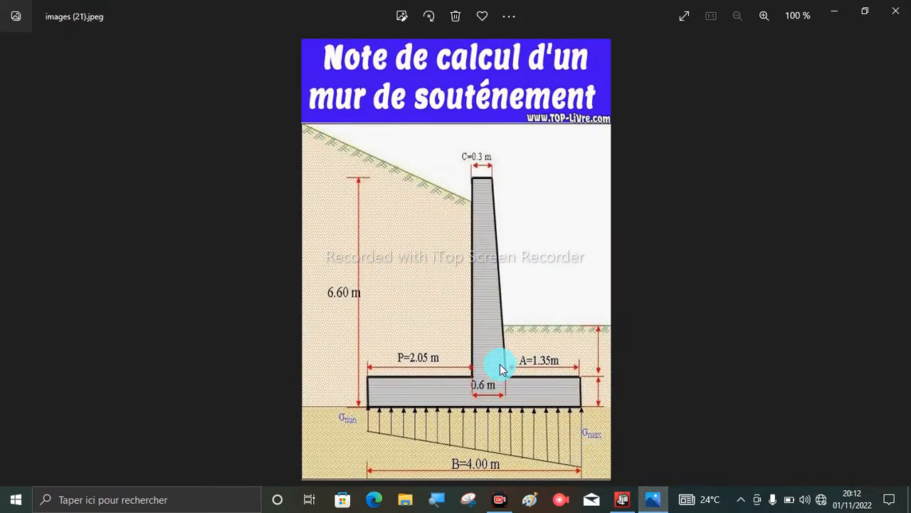
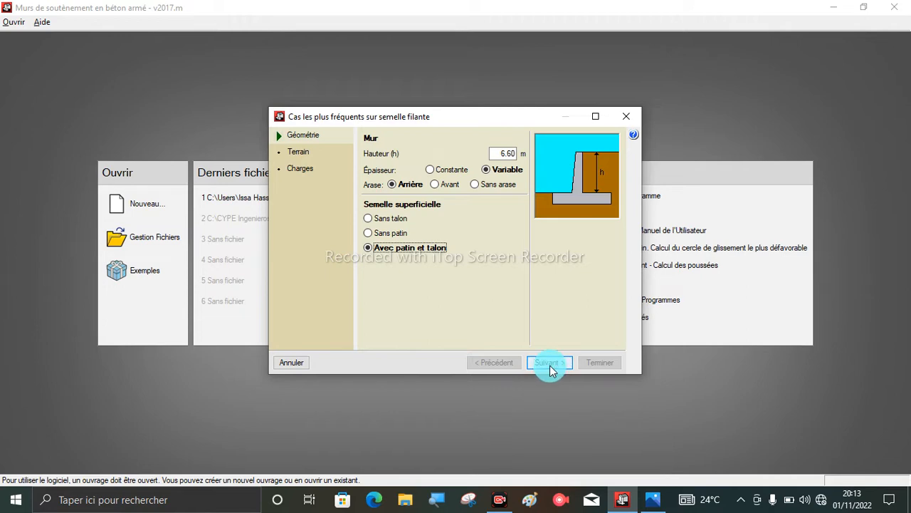
click(549, 364)
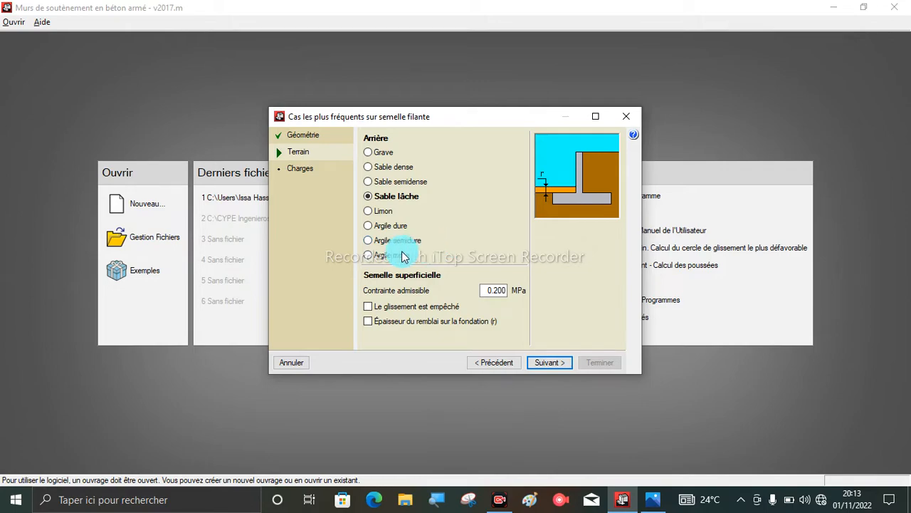
Step: Set the soil behind the wall to Sable dense and enable Le glissement est empêché for the footing
click(654, 500)
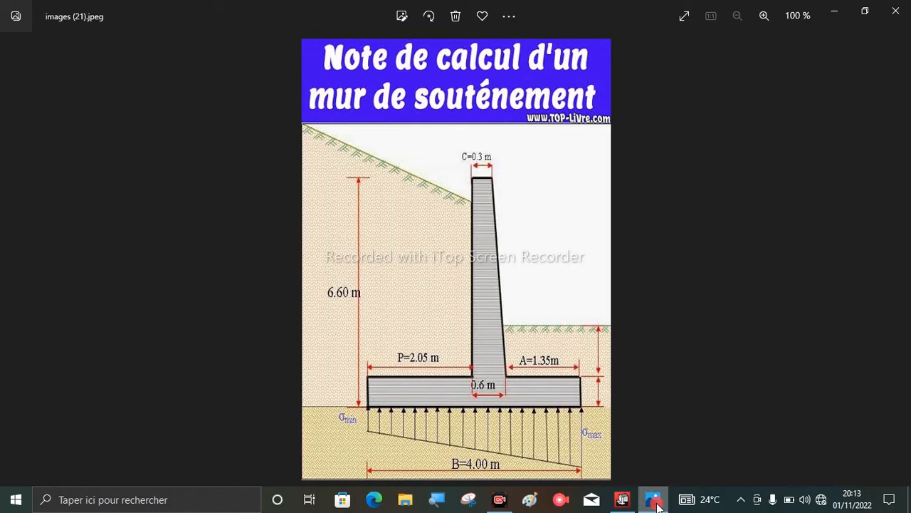
click(655, 501)
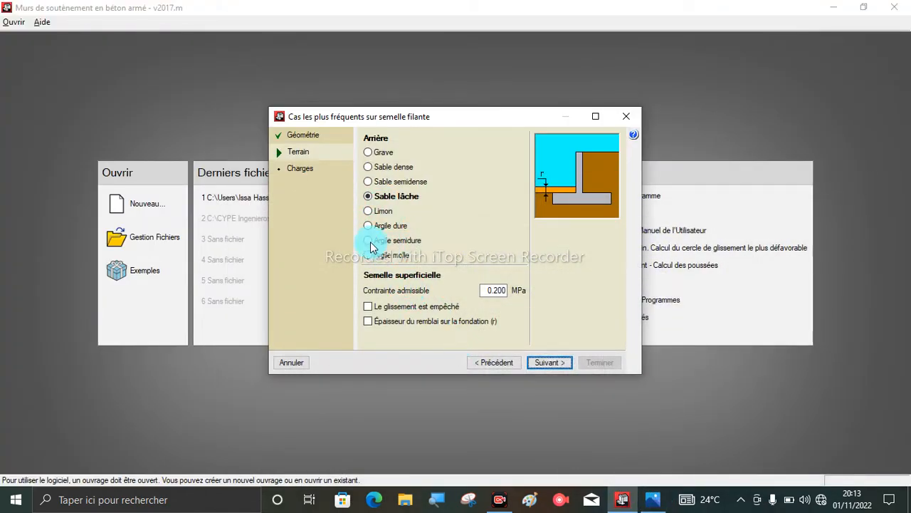
click(367, 168)
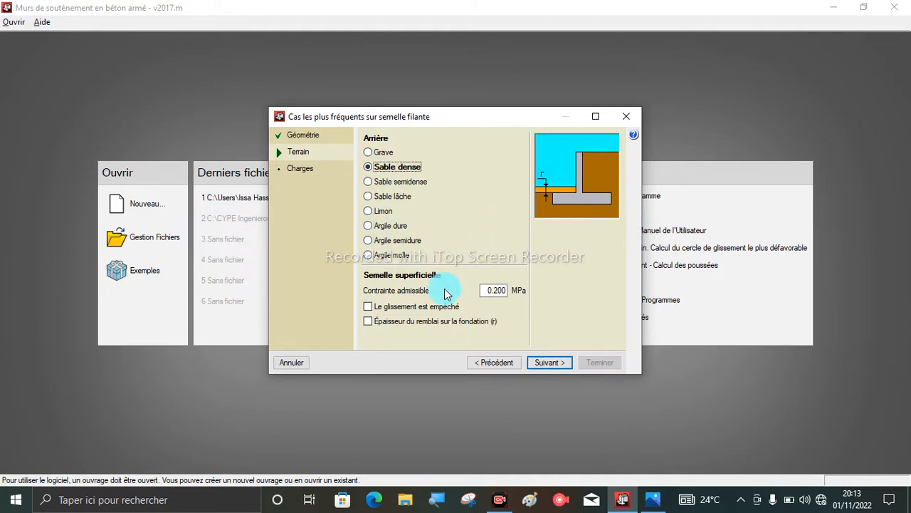
click(484, 290)
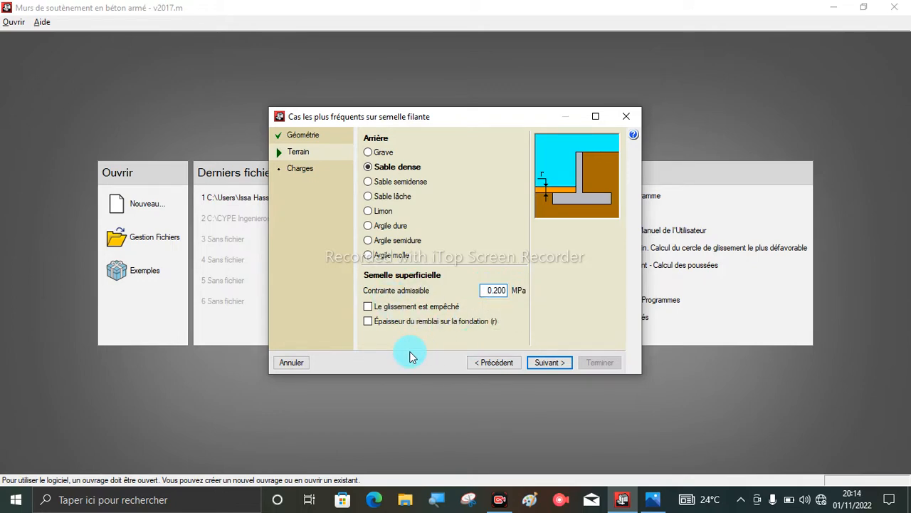
click(369, 309)
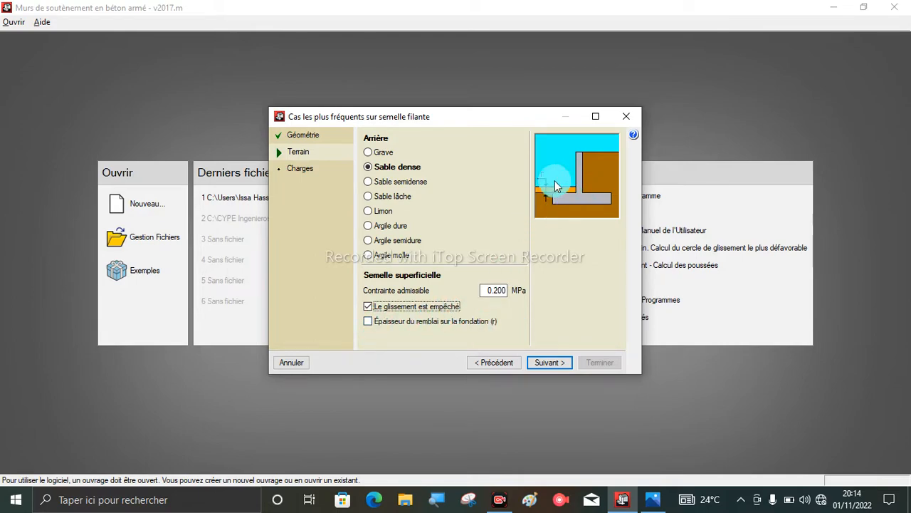
Step: Enable the backfill thickness over the foundation, set it to 1 m, and proceed to the loads settings
click(654, 500)
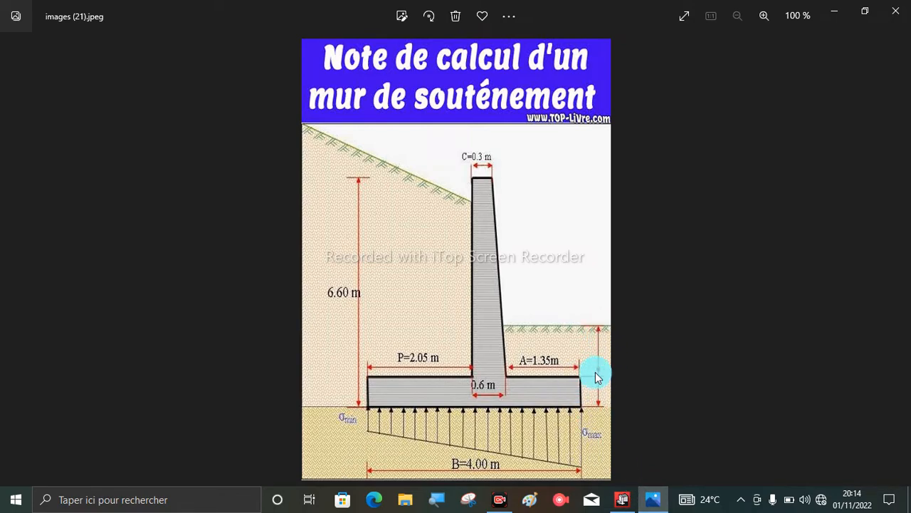
click(622, 499)
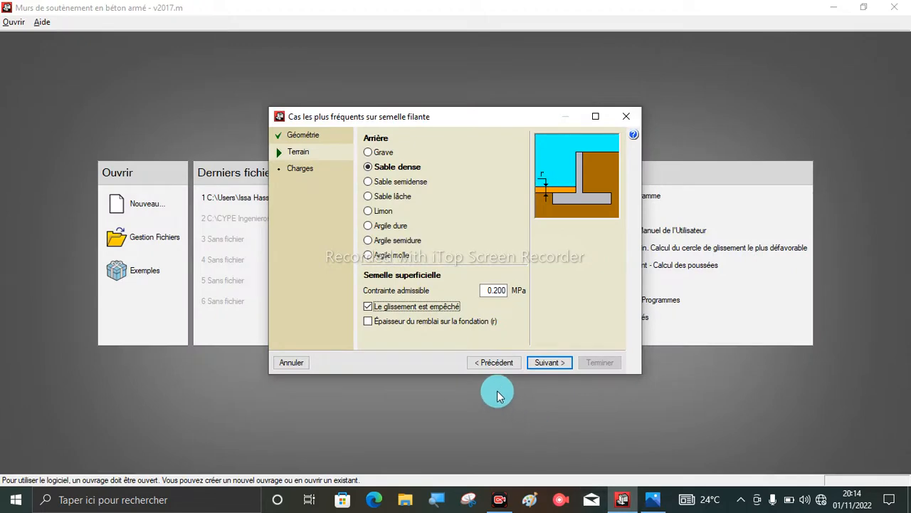
click(370, 324)
double_click(480, 339)
text(1)
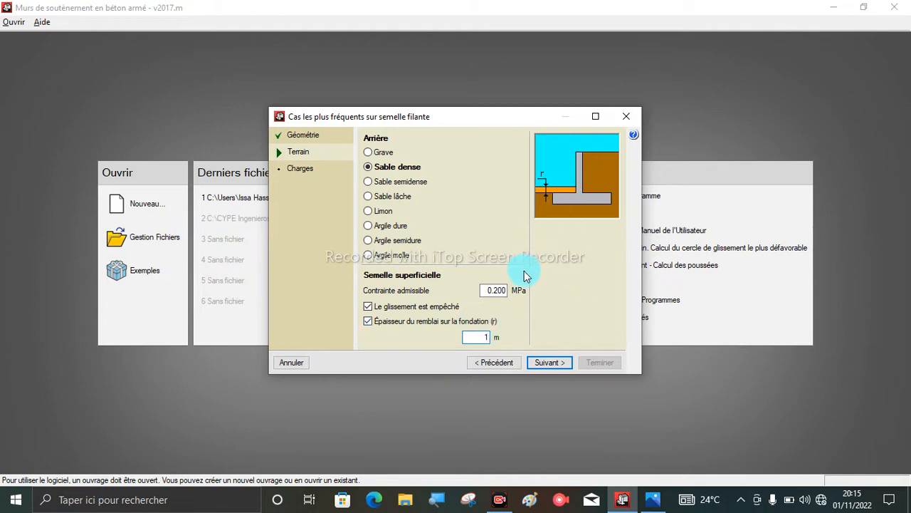
click(555, 363)
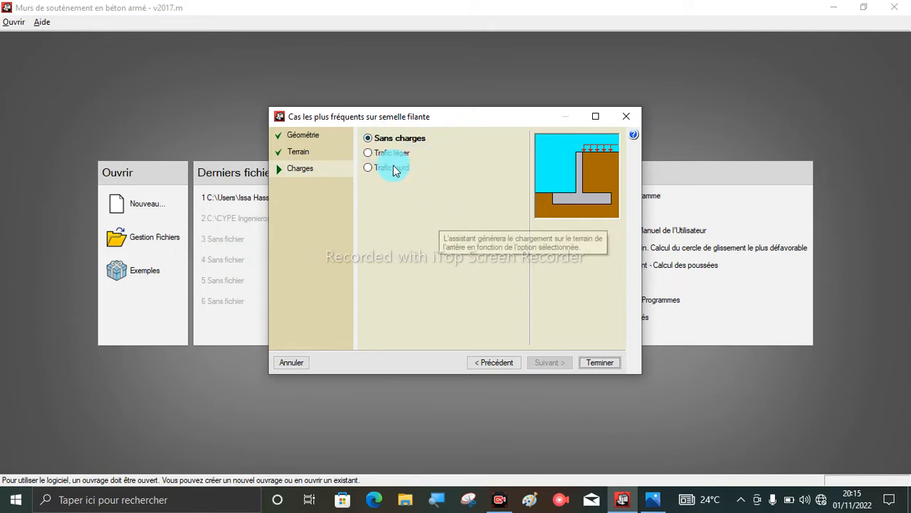
Step: Choose Sans charges for the ground behind the wall and finish the assistant to generate the input summary
click(366, 153)
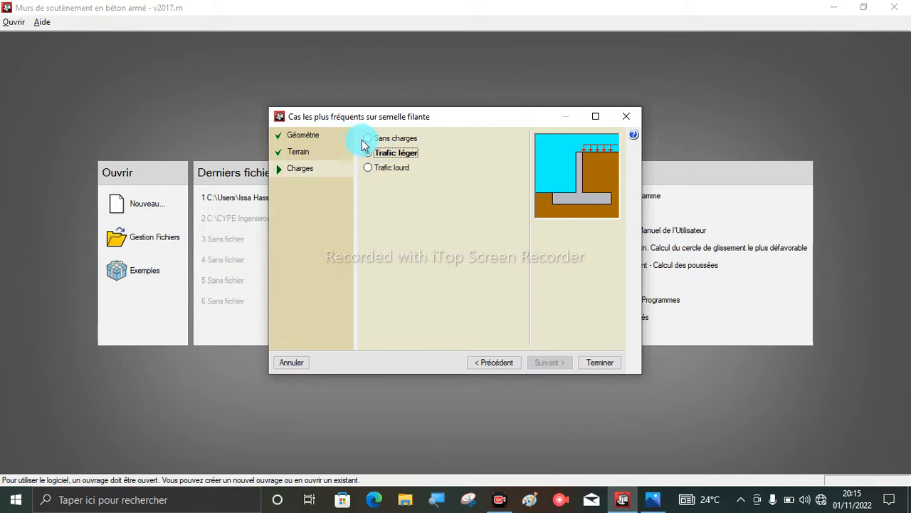
click(368, 140)
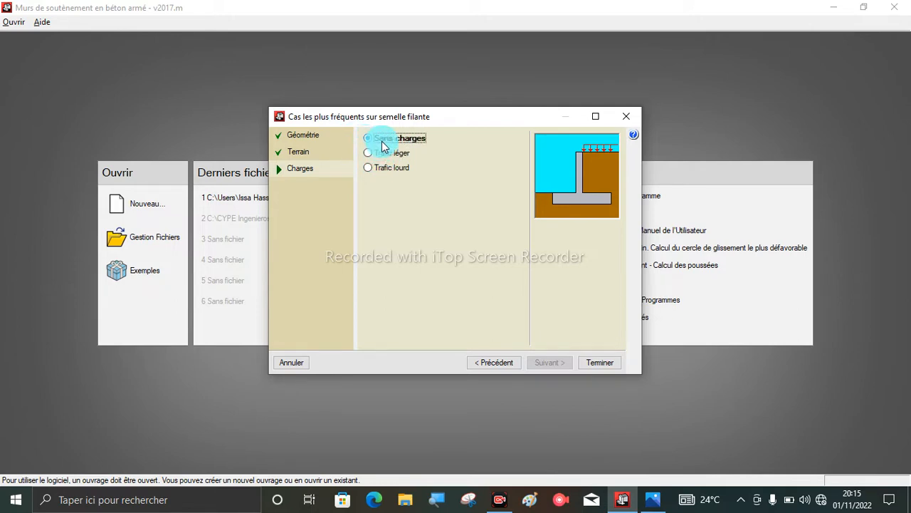
click(600, 363)
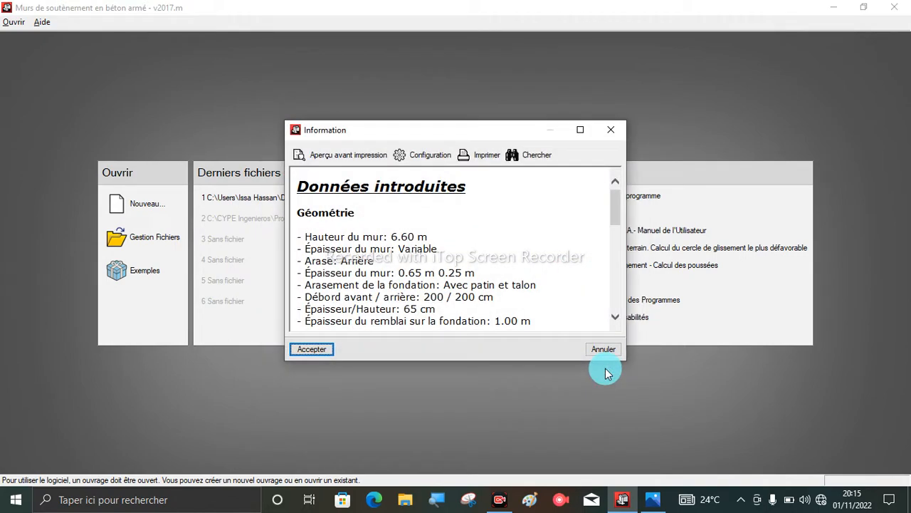
Step: Review the geometry, soil and load data in the enlarged Données introduites summary, and close it without accepting
click(571, 132)
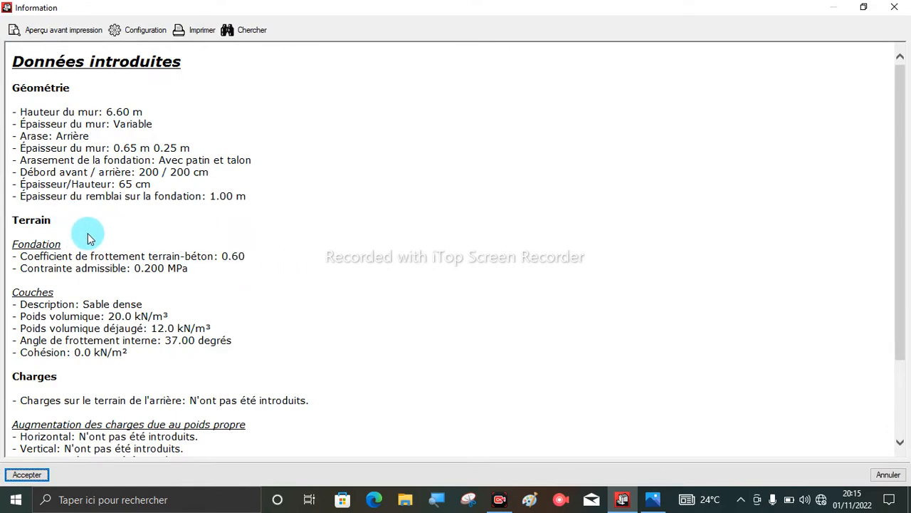
scroll(90, 234, down, 3)
scroll(138, 215, up, 2)
scroll(137, 215, up, 1)
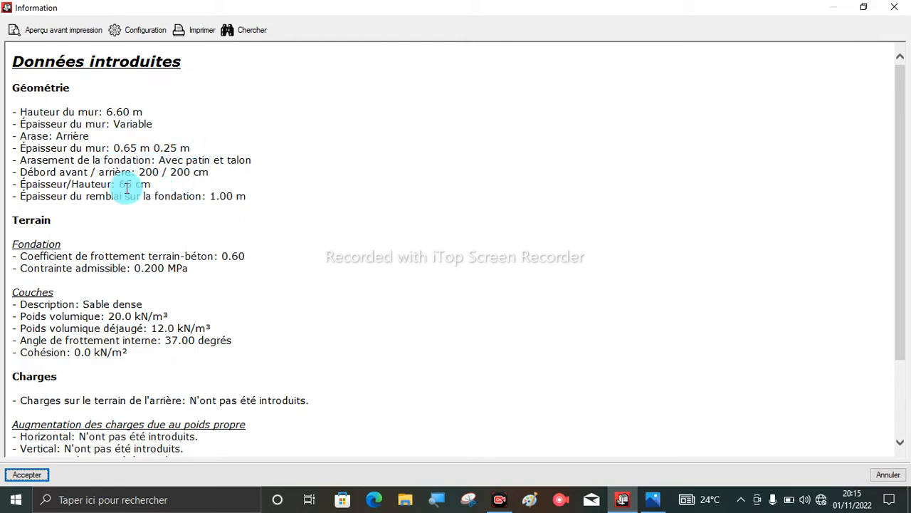
scroll(164, 288, down, 3)
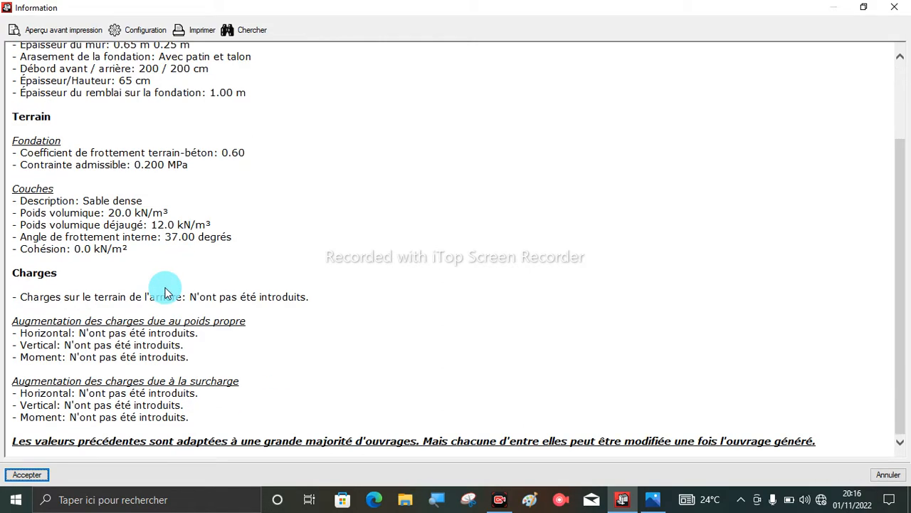
scroll(164, 289, up, 3)
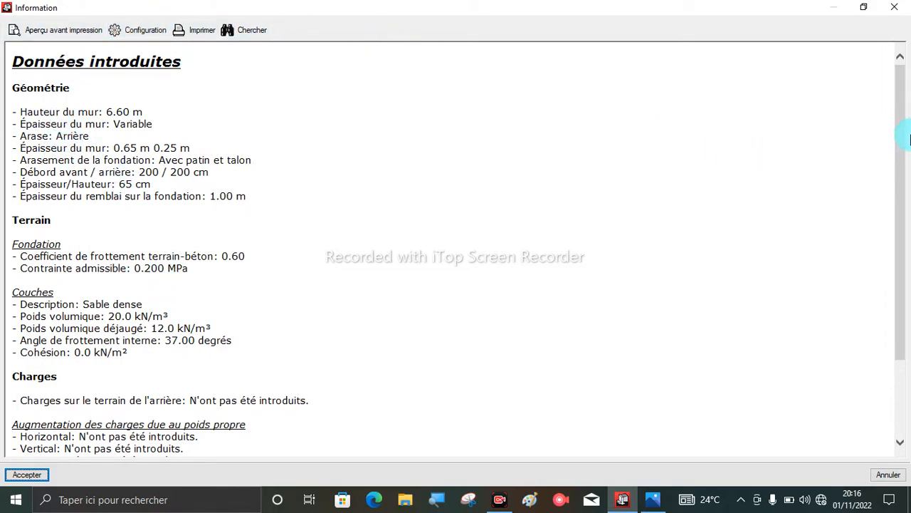
click(894, 7)
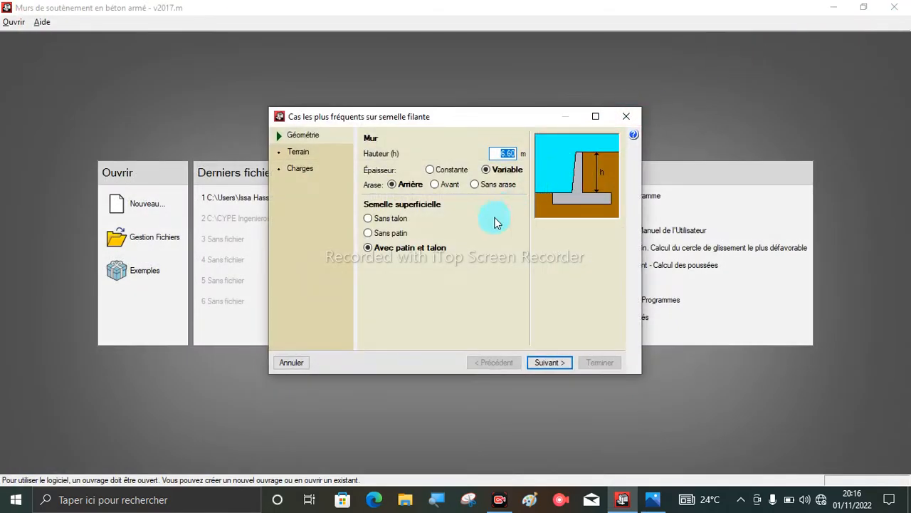
Step: Run through the assistant's geometry, soil and load pages, finish it, and accept the Données introduites summary to generate the wall
click(549, 365)
click(549, 365)
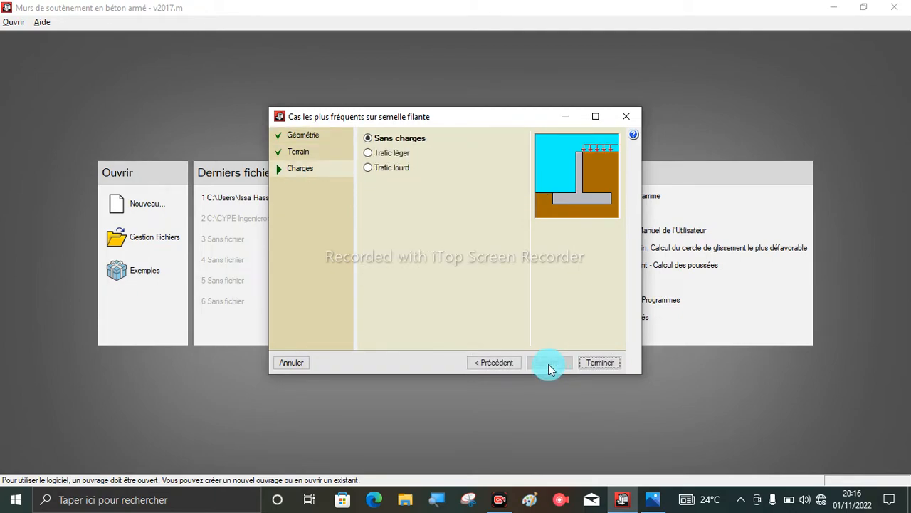
click(601, 364)
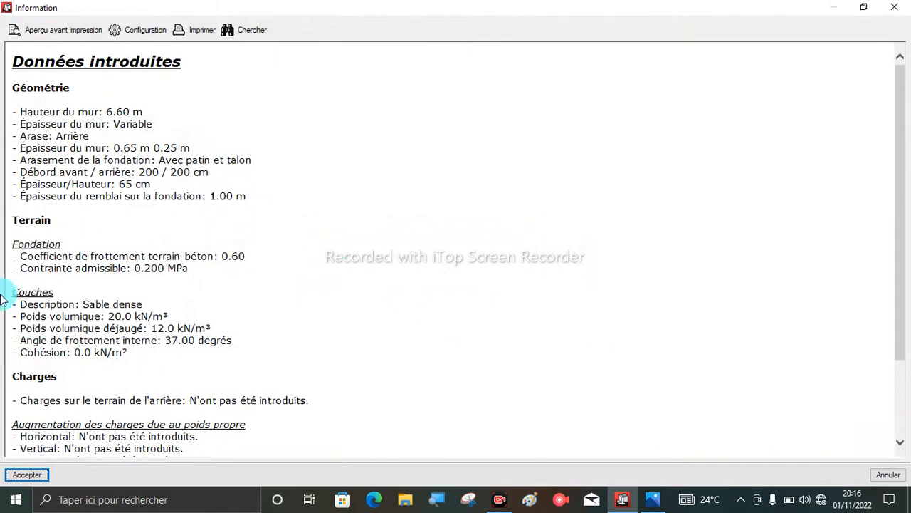
click(22, 475)
click(20, 478)
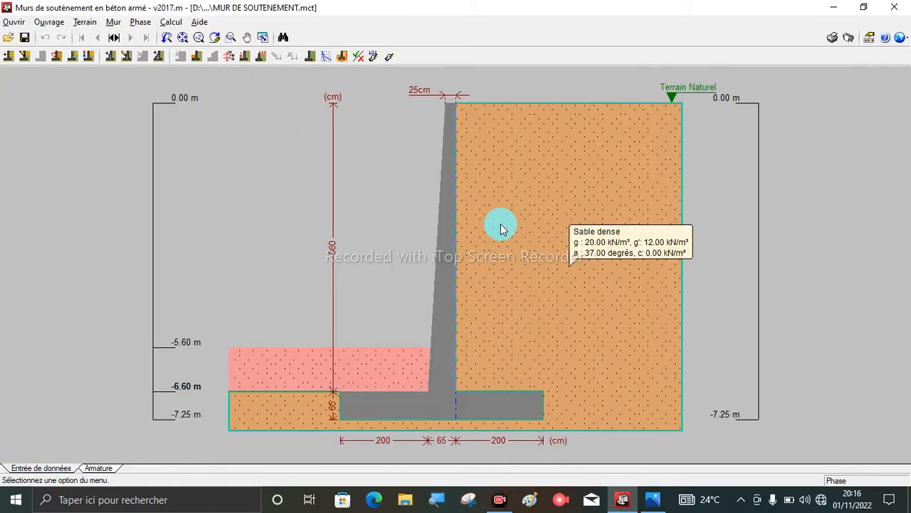
Step: Examine the generated wall section, checking the stem, footing dimensions, front backfill and retained soil
scroll(438, 132, down, 1)
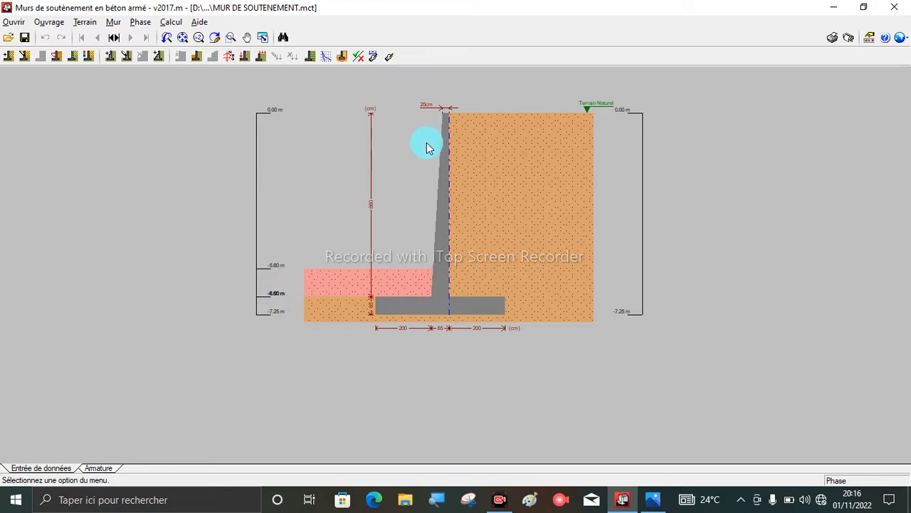
scroll(444, 102, up, 1)
scroll(434, 121, down, 2)
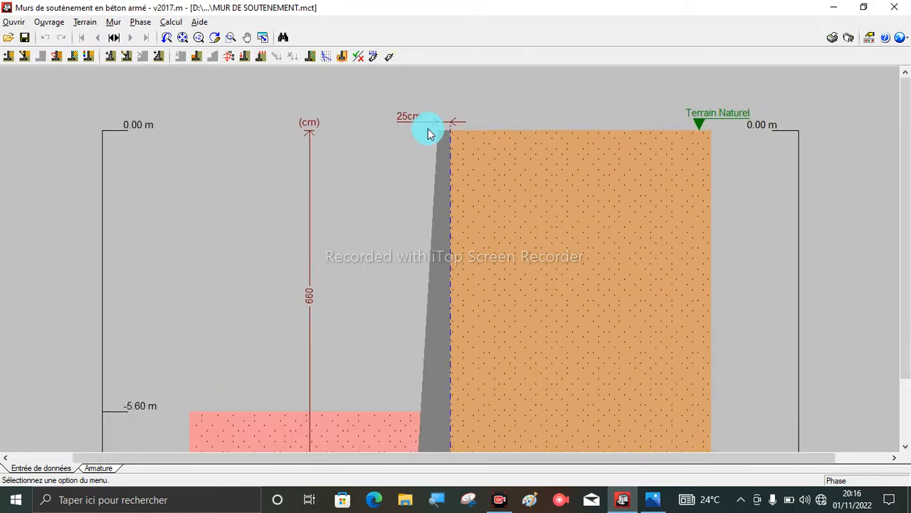
scroll(419, 220, up, 1)
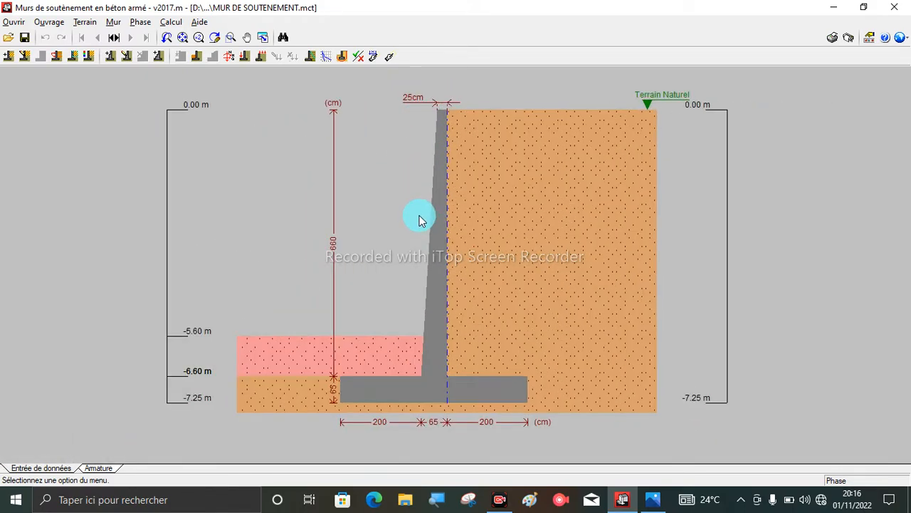
scroll(462, 327, down, 2)
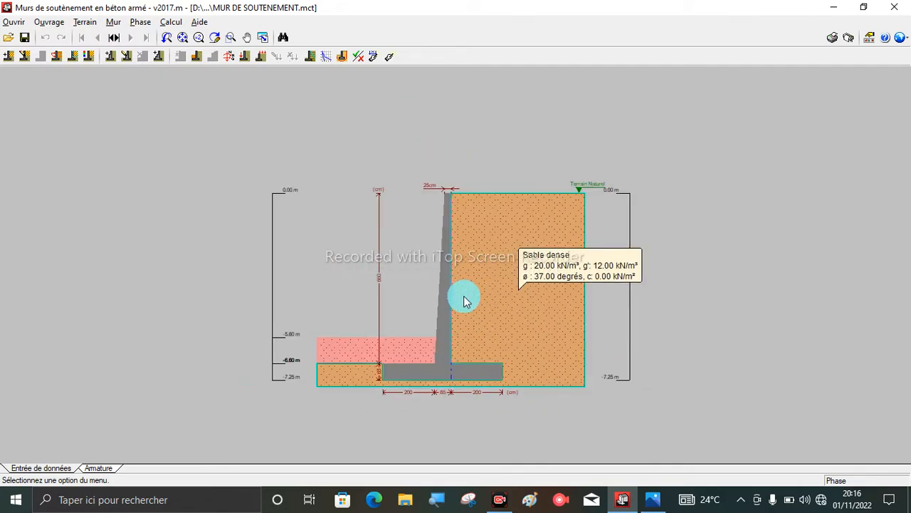
scroll(457, 186, up, 2)
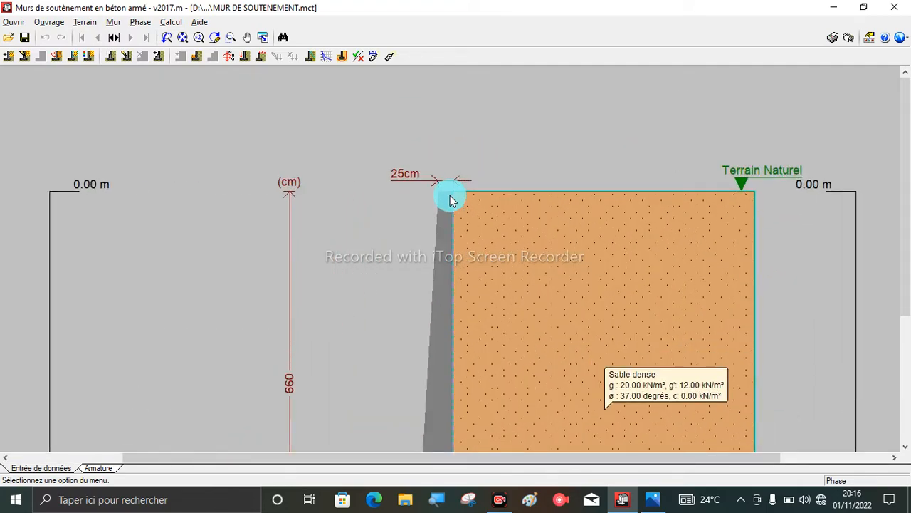
scroll(450, 199, down, 2)
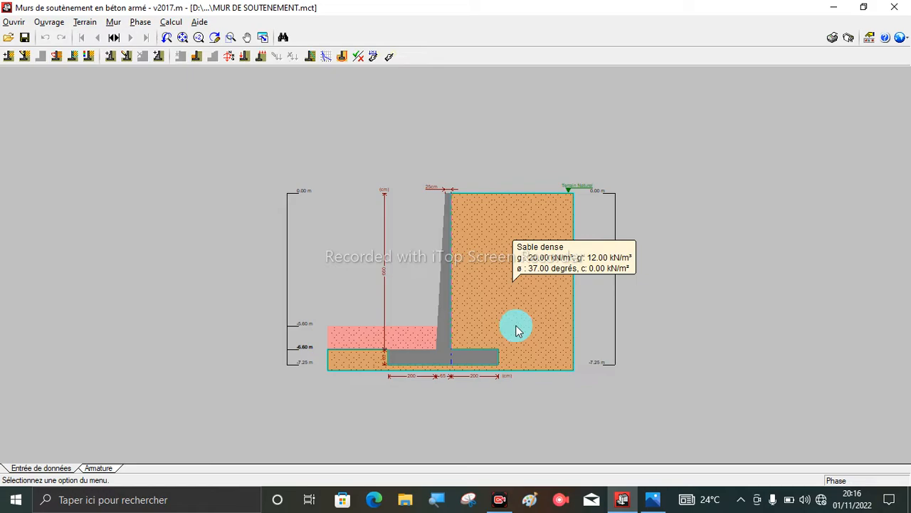
scroll(409, 343, up, 2)
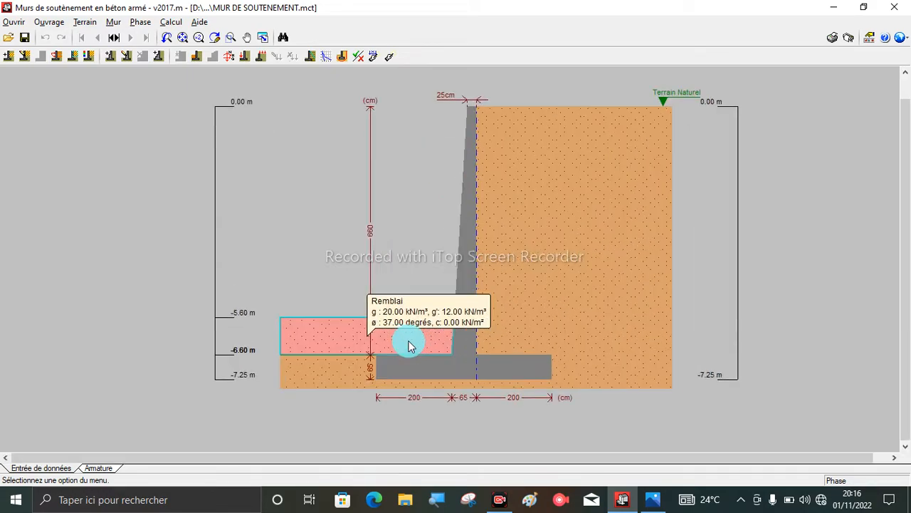
scroll(385, 382, down, 3)
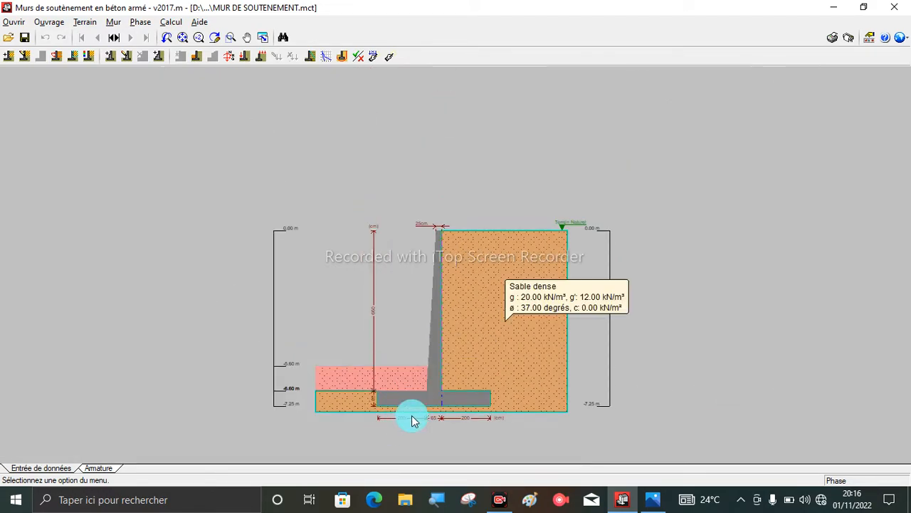
scroll(413, 418, up, 1)
scroll(413, 419, up, 2)
scroll(413, 417, down, 3)
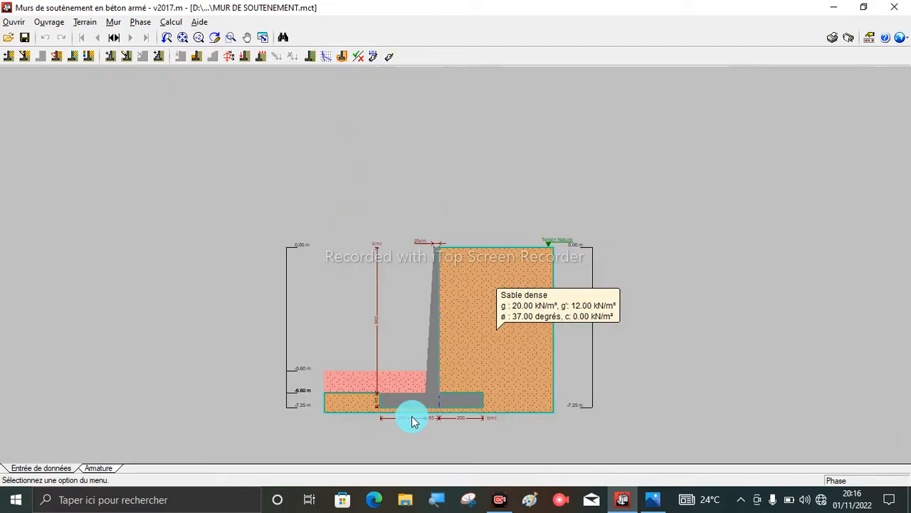
scroll(413, 338, up, 2)
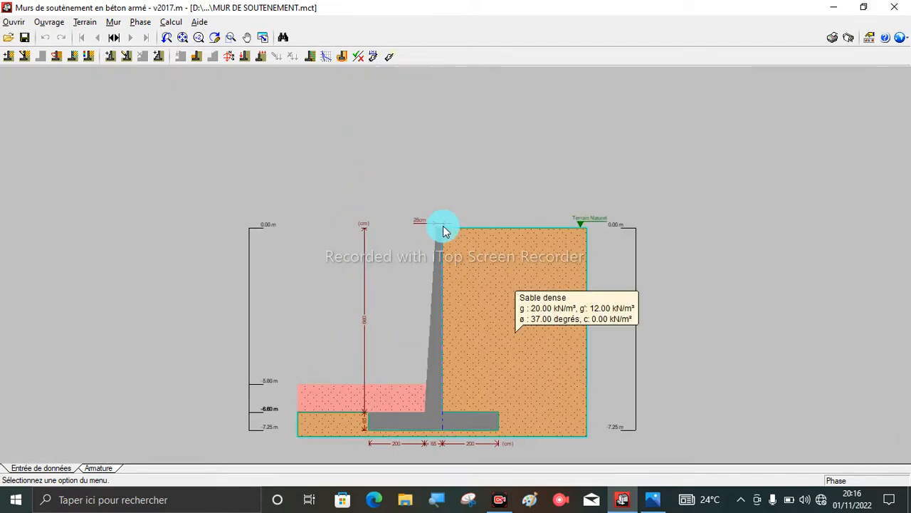
scroll(440, 229, down, 3)
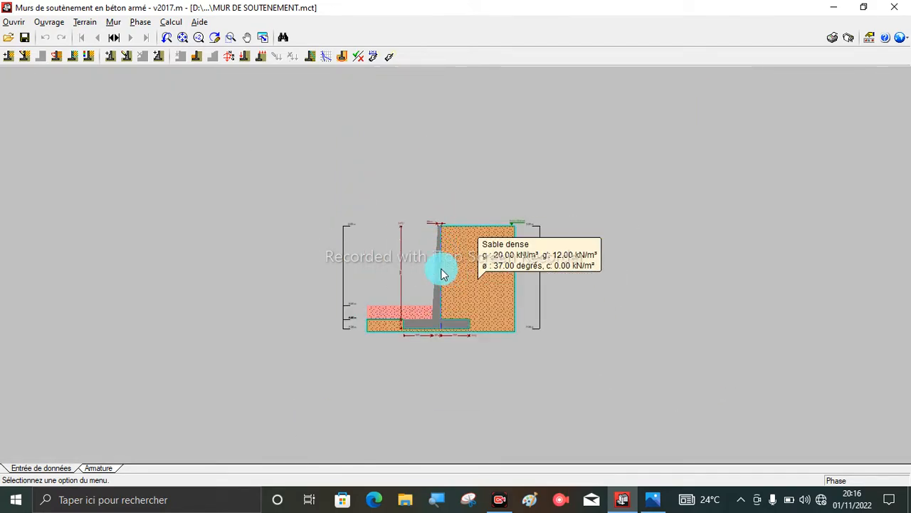
scroll(442, 270, up, 2)
scroll(441, 274, up, 1)
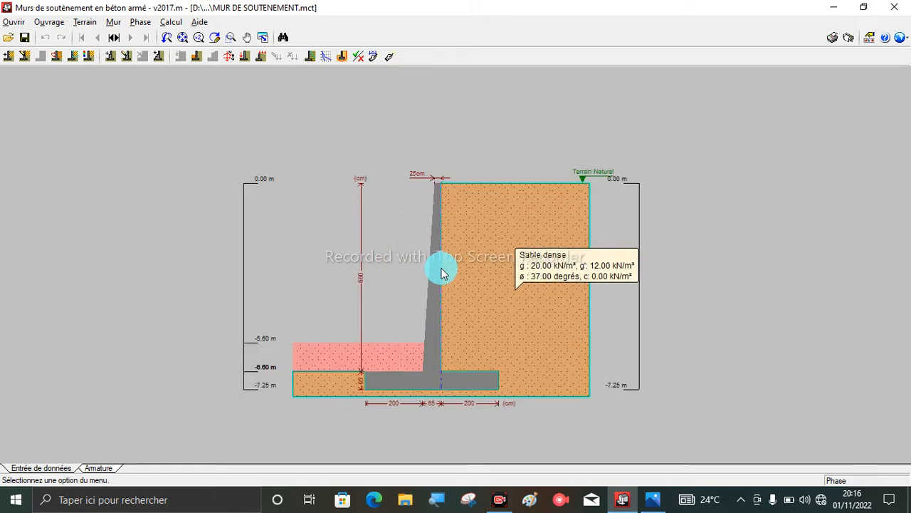
scroll(441, 269, up, 1)
scroll(441, 265, down, 1)
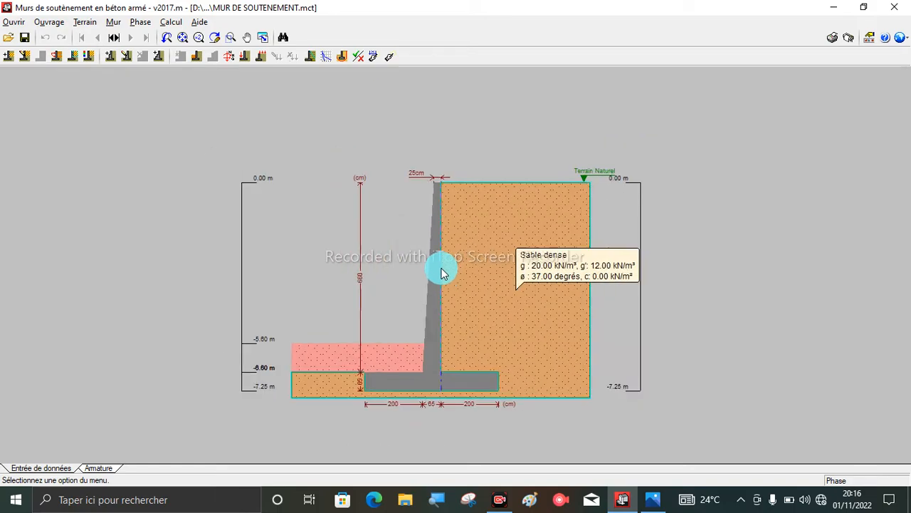
Step: Open the wall's Typologie settings and accept Semelle filante as the foundation type
click(44, 25)
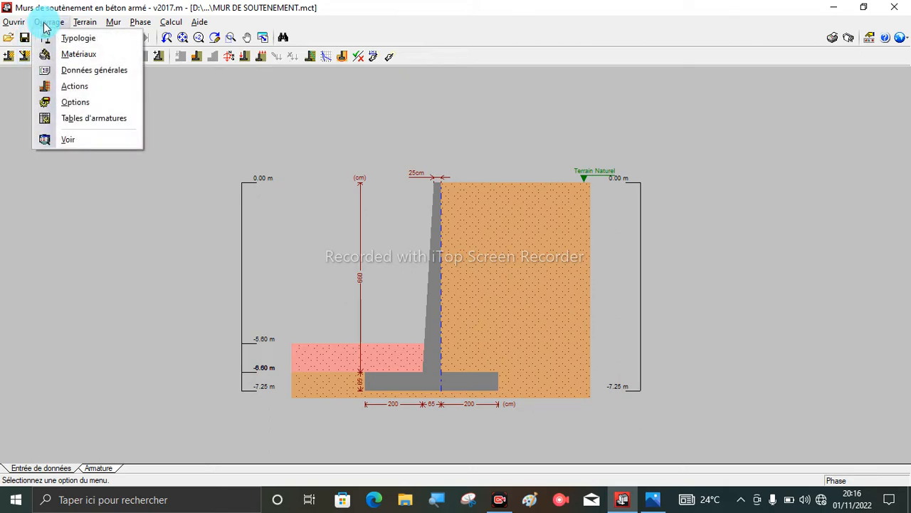
click(91, 38)
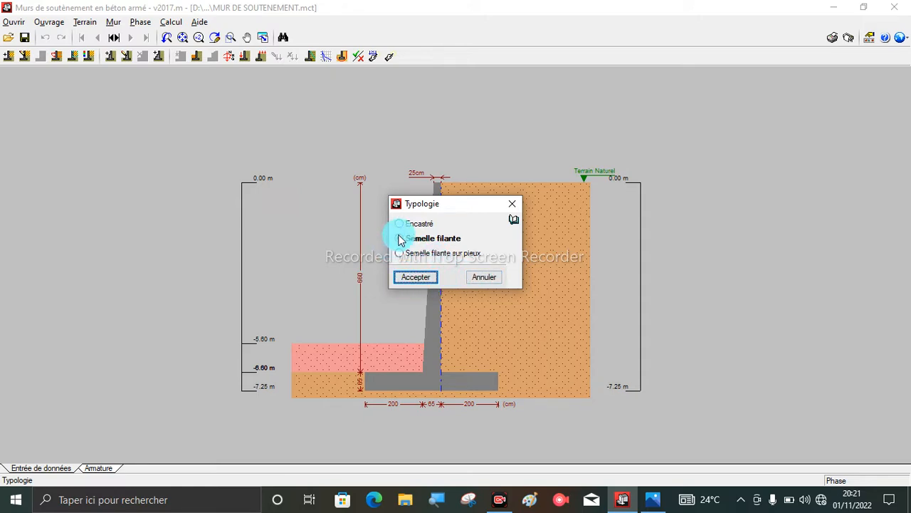
click(413, 276)
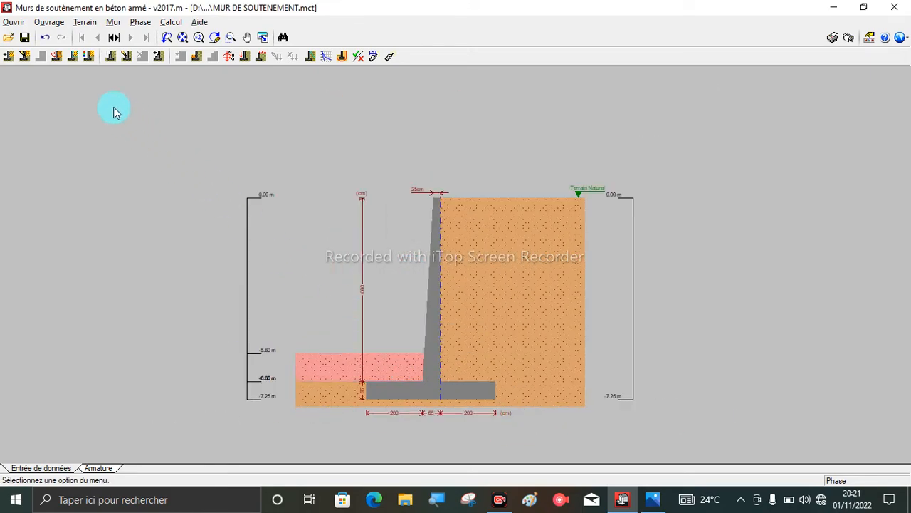
Step: In the wall's material settings, keep C25/30 concrete, set the bar steel to Fe E400, and accept
click(52, 27)
click(75, 56)
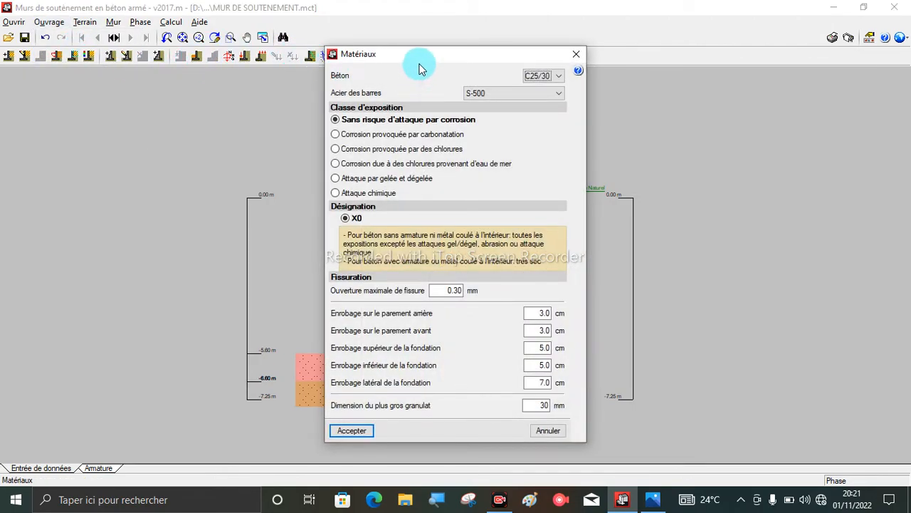
drag(427, 59, 462, 21)
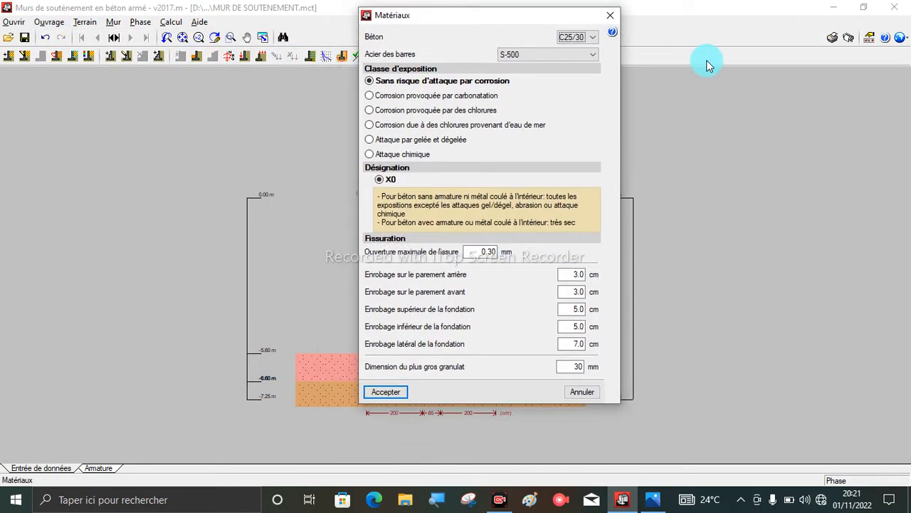
click(589, 41)
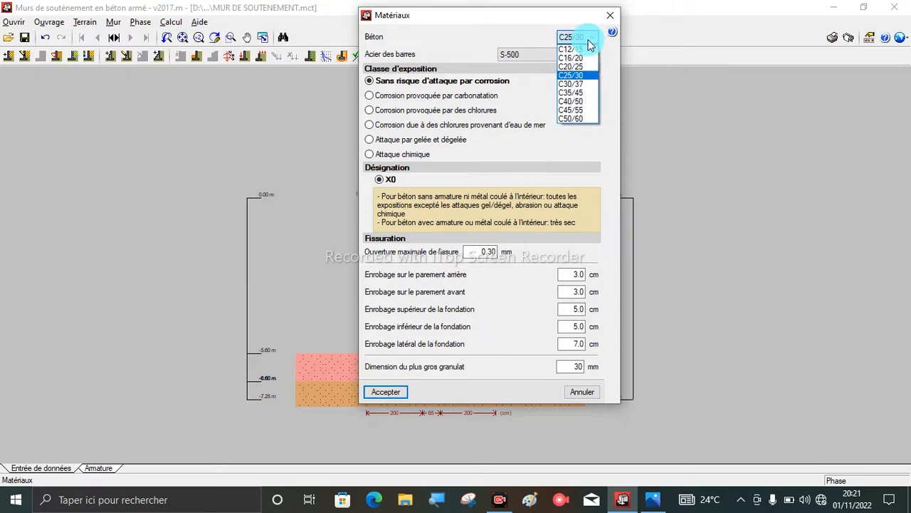
click(589, 43)
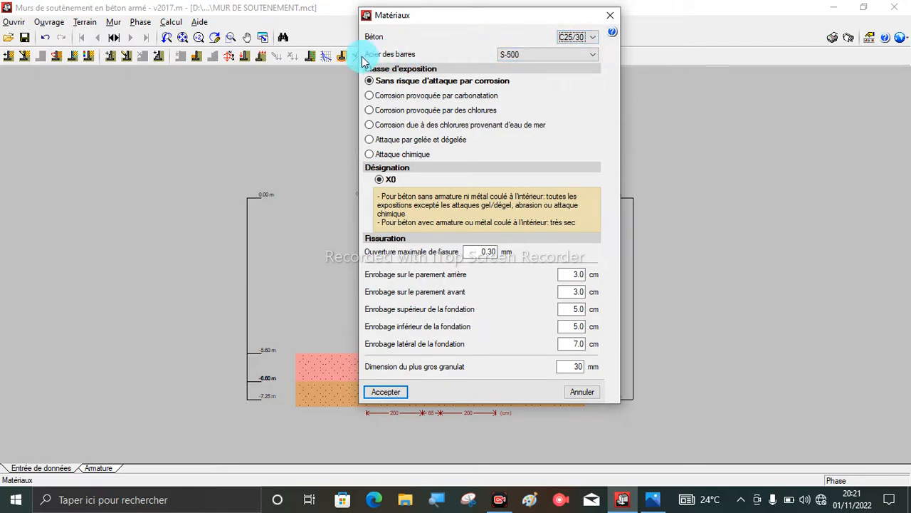
click(546, 57)
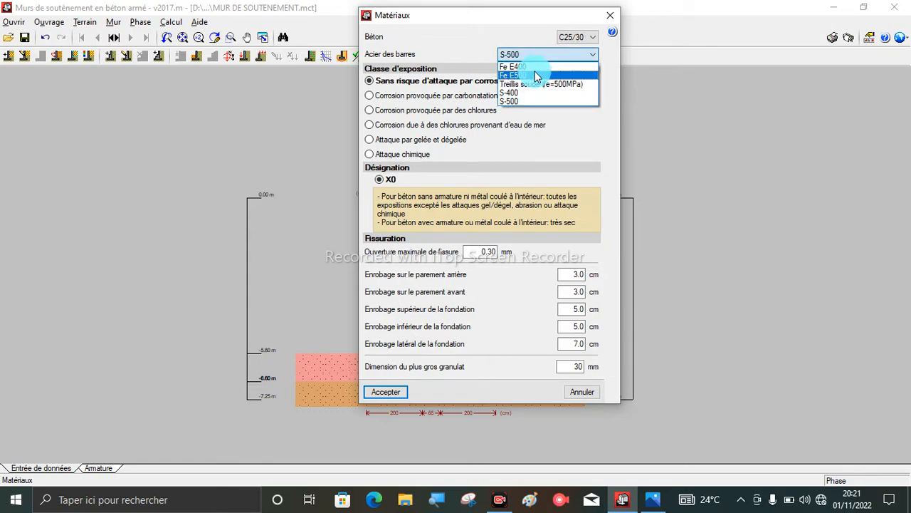
key(Escape)
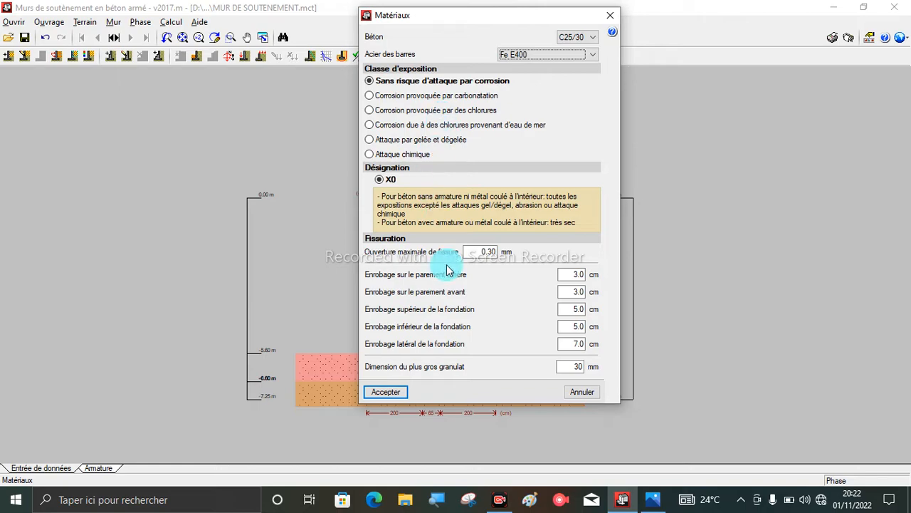
click(385, 392)
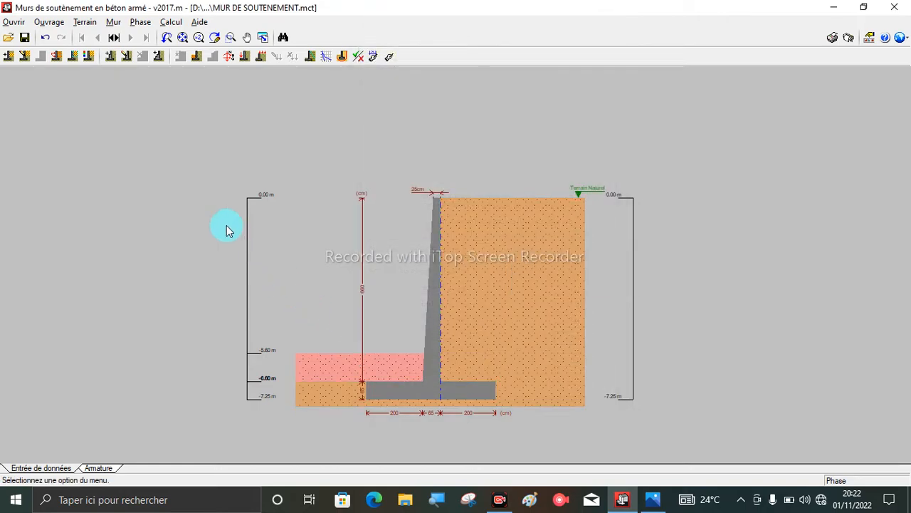
Step: In the general data, set the wall height above natural ground to 1 m, accept, and check the updated section
click(50, 23)
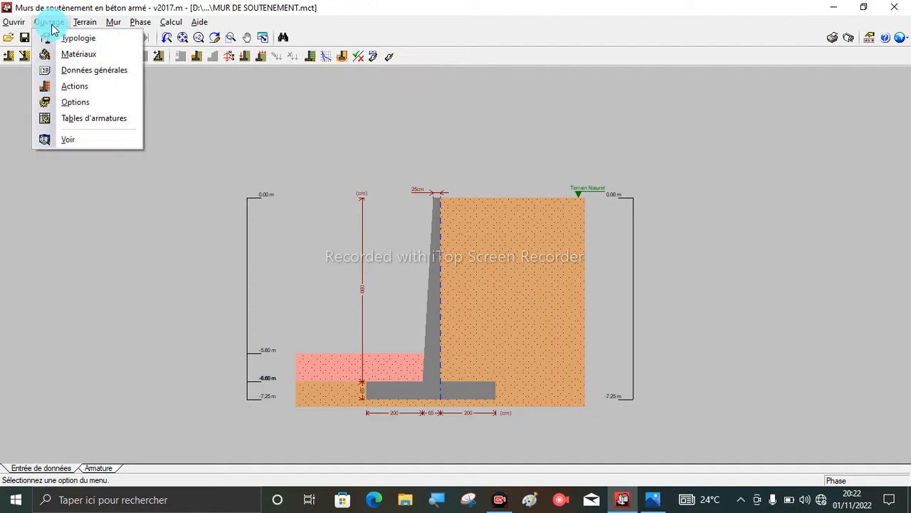
click(63, 68)
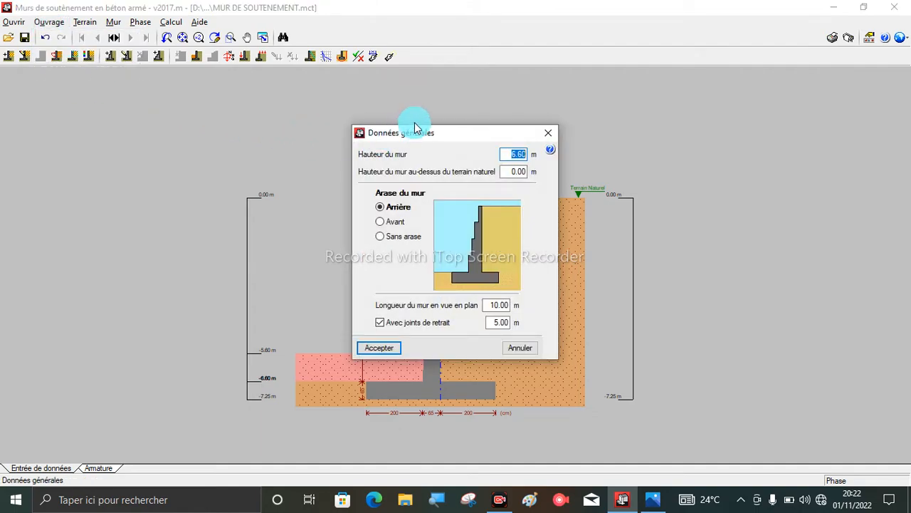
drag(419, 135, 383, 83)
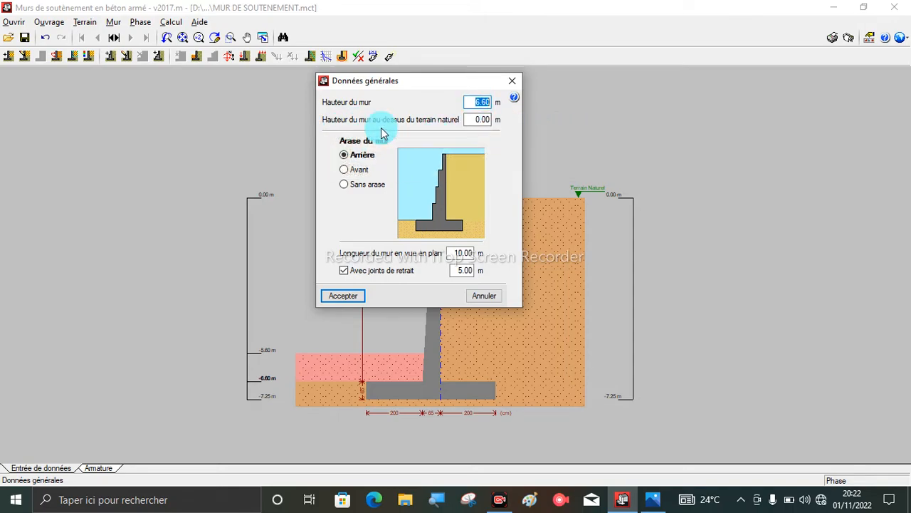
mouse_move(432, 130)
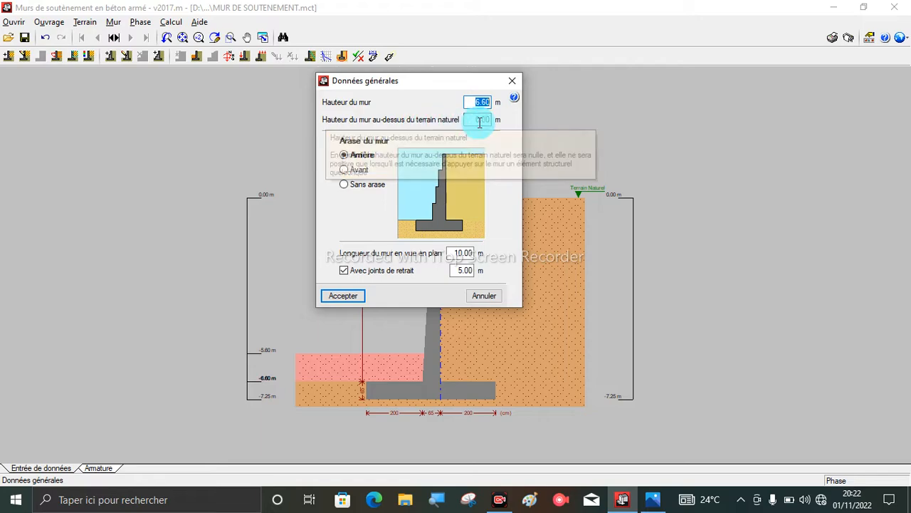
click(471, 119)
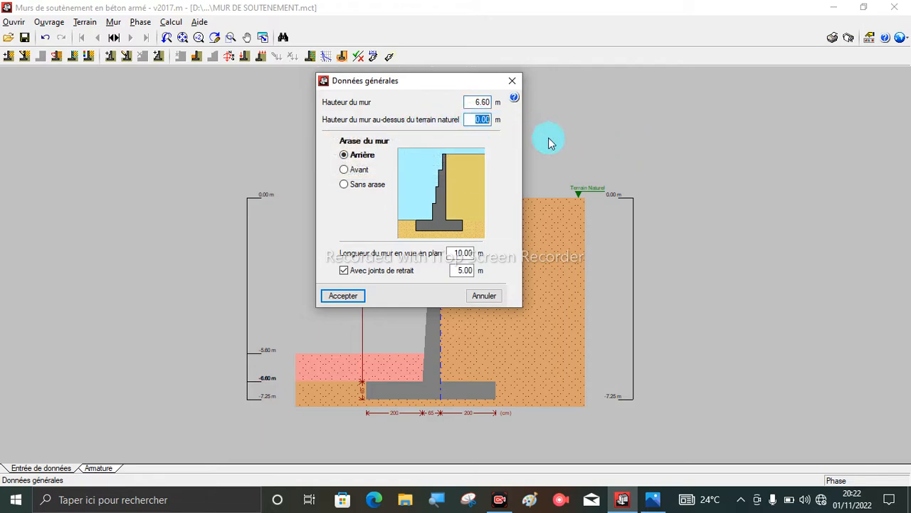
text(1)
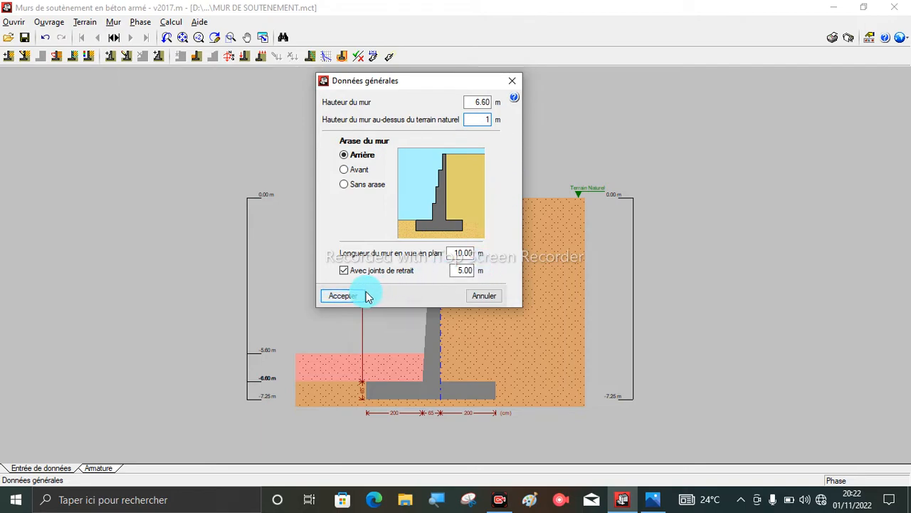
click(344, 296)
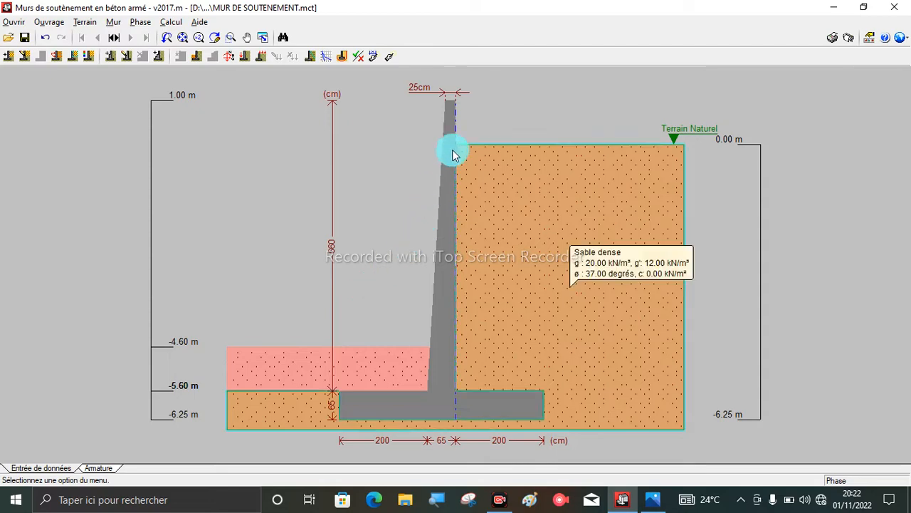
mouse_move(455, 153)
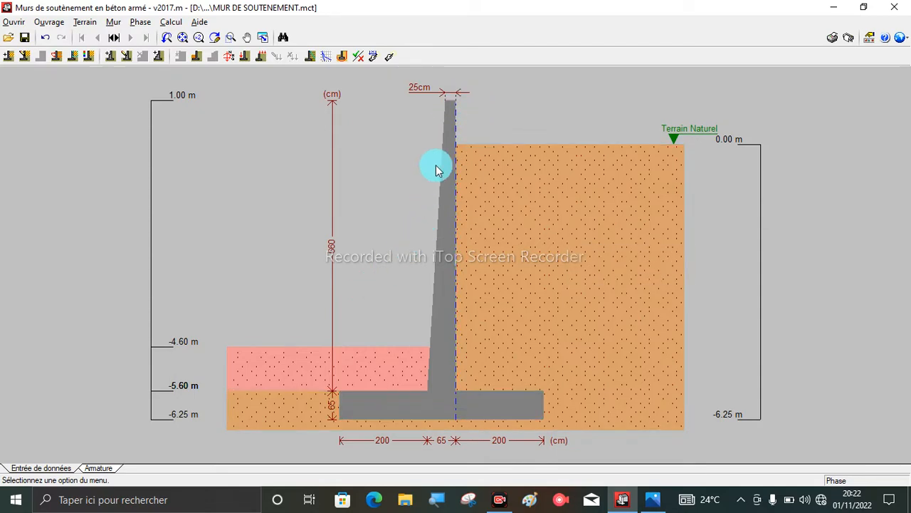
scroll(449, 175, down, 2)
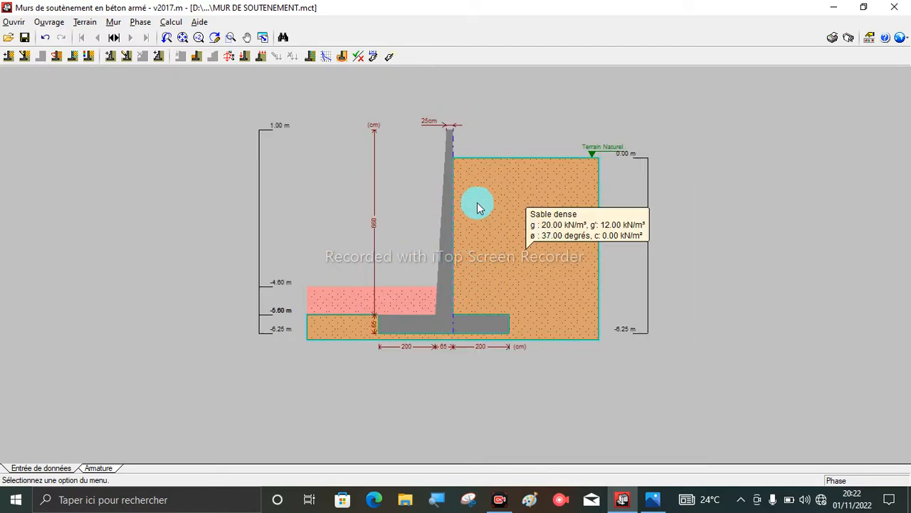
scroll(463, 142, up, 1)
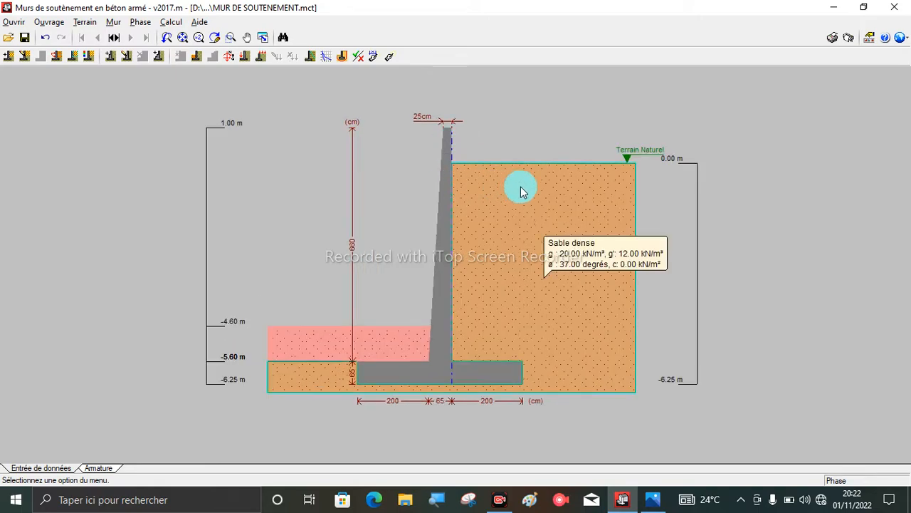
mouse_move(575, 205)
scroll(377, 228, down, 2)
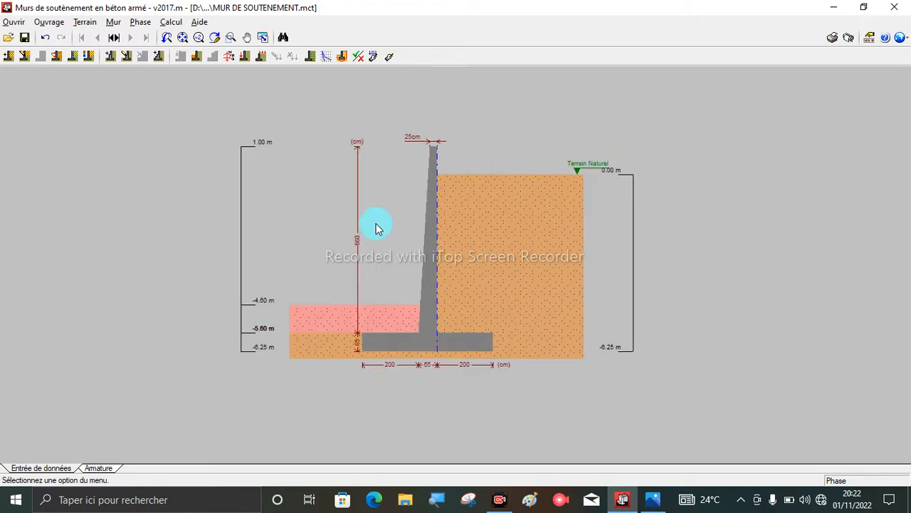
scroll(423, 183, up, 3)
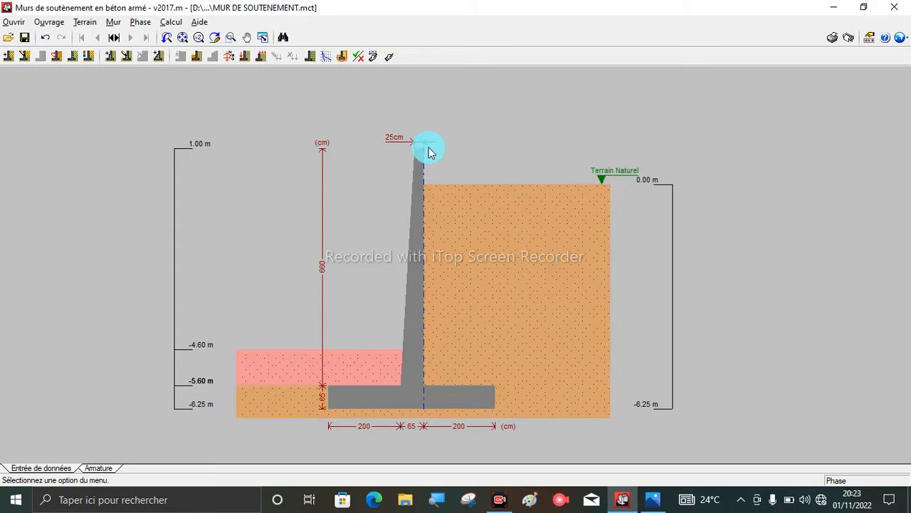
scroll(427, 148, up, 2)
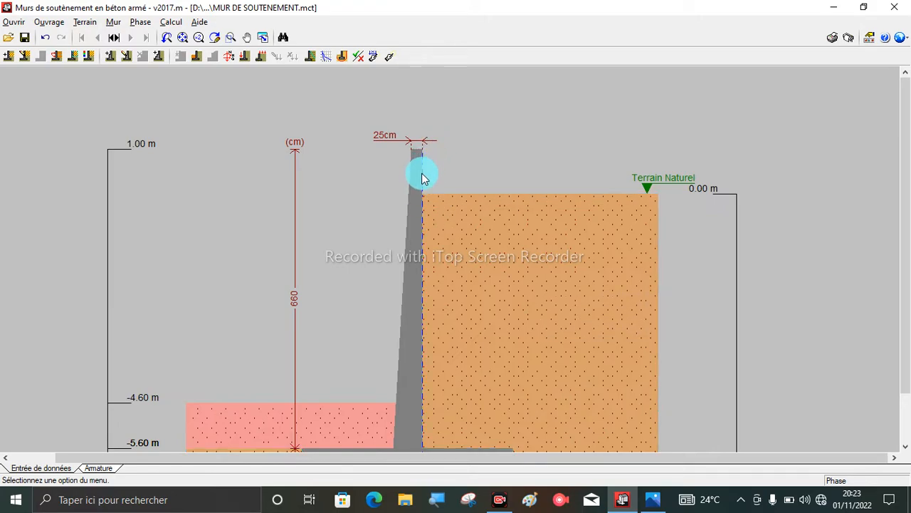
Step: In the wall's Actions settings, keep seismic acceleration off, front thrust Passive and rear thrust Active, and accept
click(49, 22)
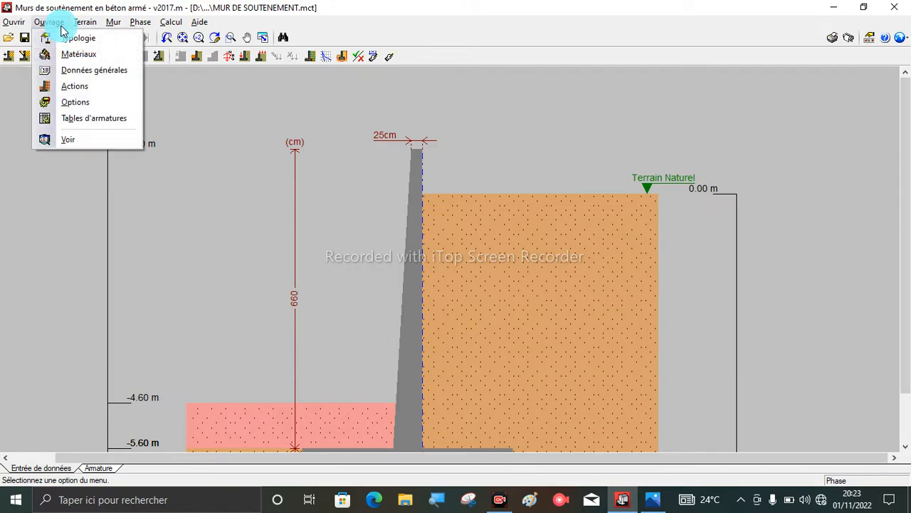
click(97, 95)
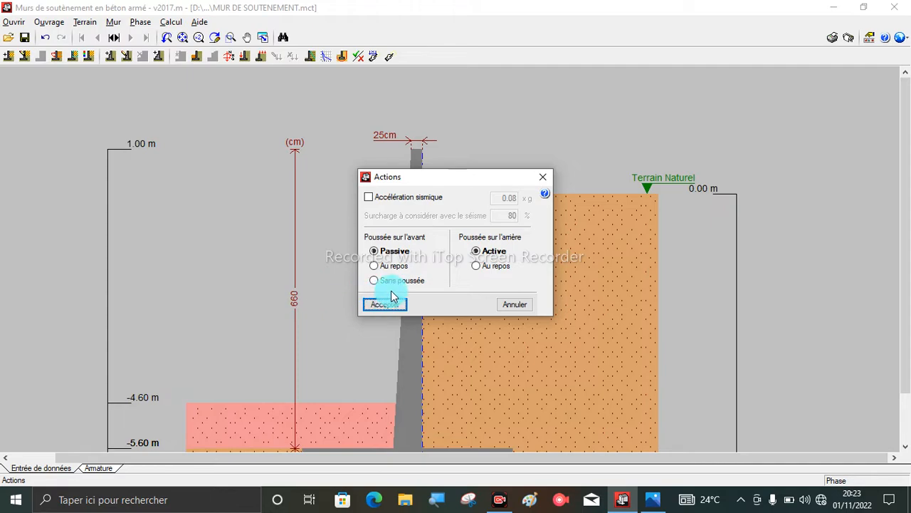
mouse_move(432, 184)
mouse_down()
mouse_move(374, 94)
mouse_move(287, 84)
mouse_up()
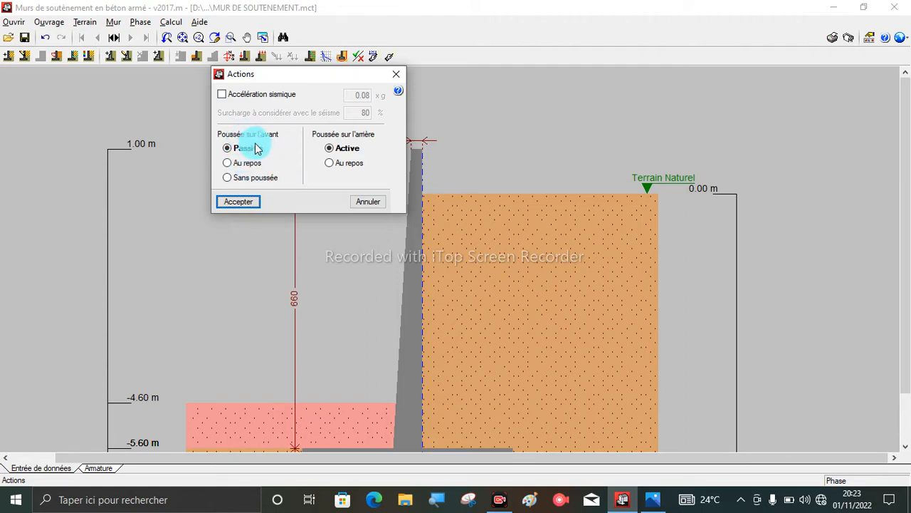
drag(275, 78, 248, 59)
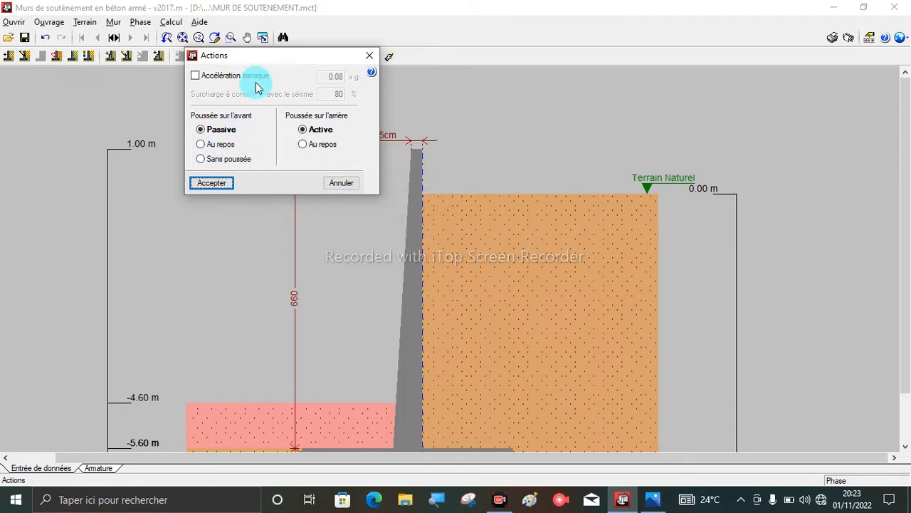
drag(260, 57, 253, 31)
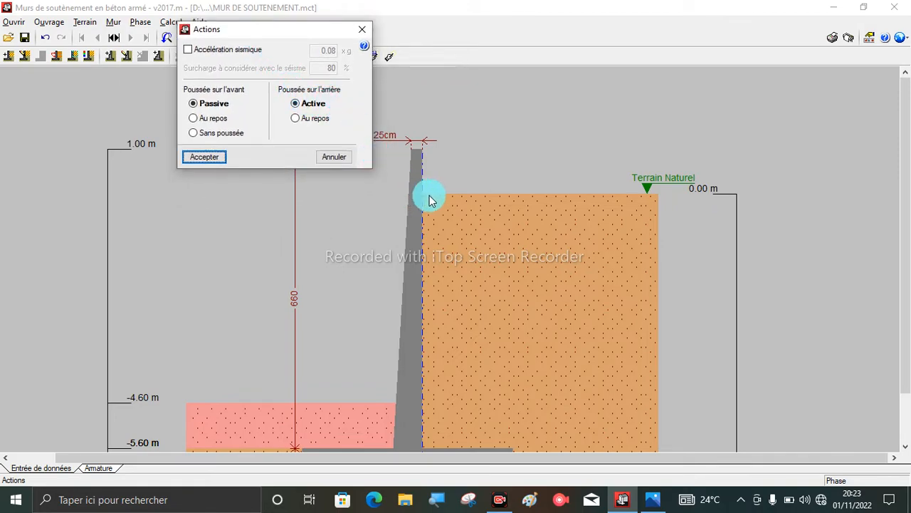
click(309, 113)
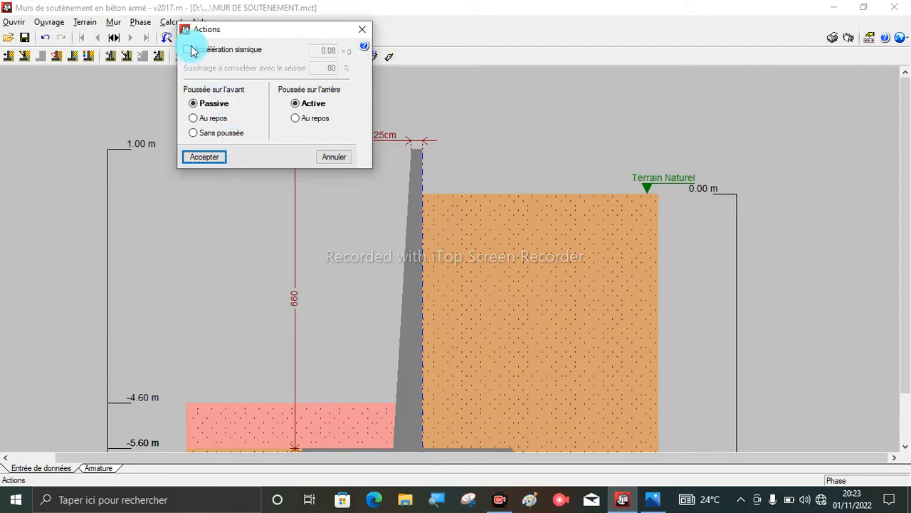
mouse_move(191, 52)
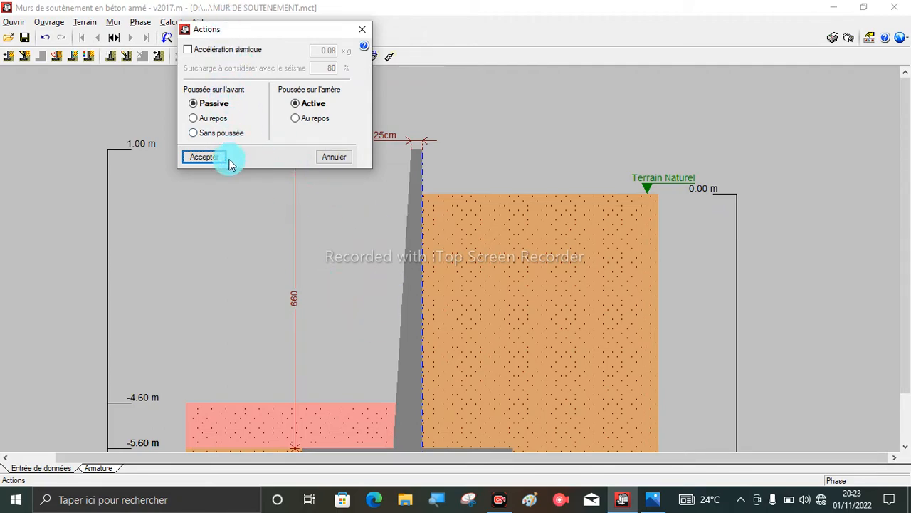
click(205, 157)
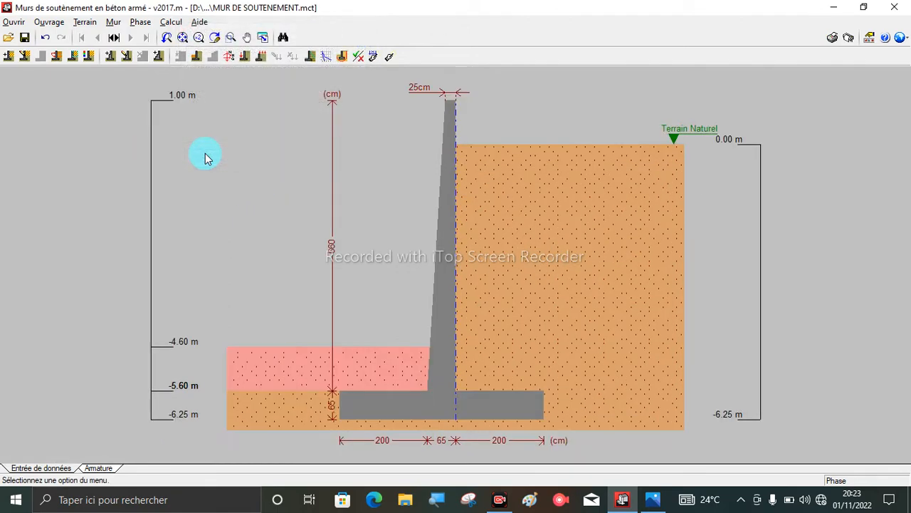
Step: In the calculation options, keep the safety coefficients, set foundation sizing to Longueur du patin égale au double du talon, and accept
click(62, 23)
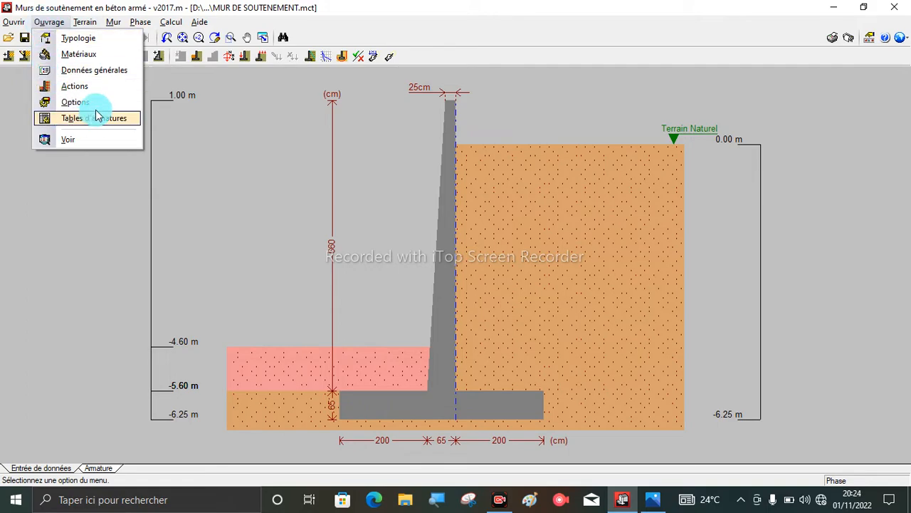
click(74, 102)
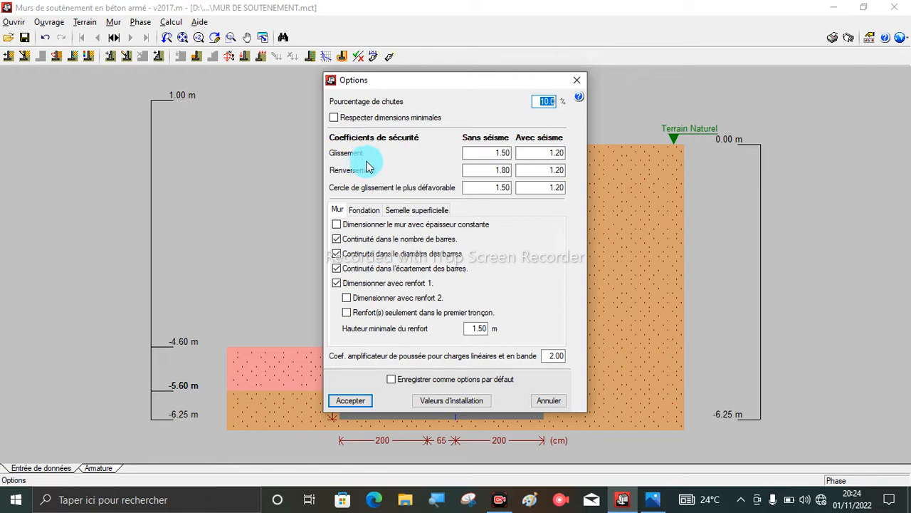
click(491, 153)
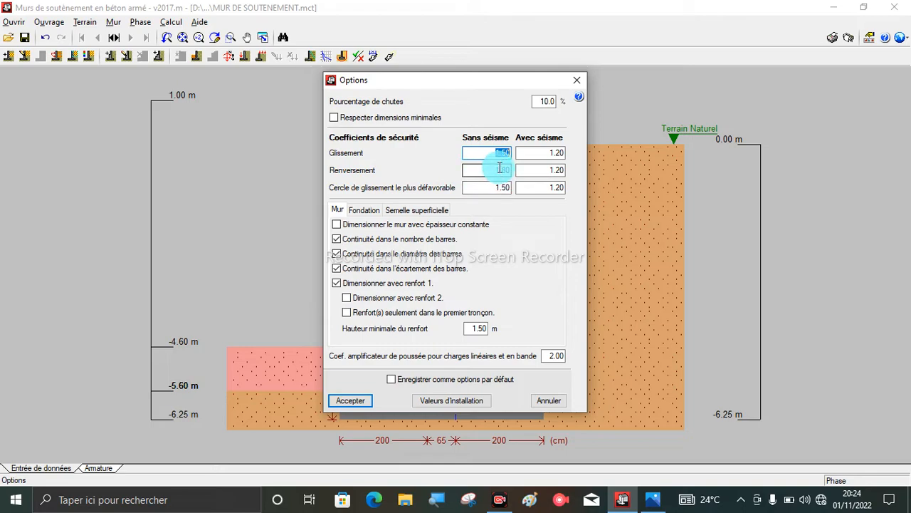
mouse_move(374, 198)
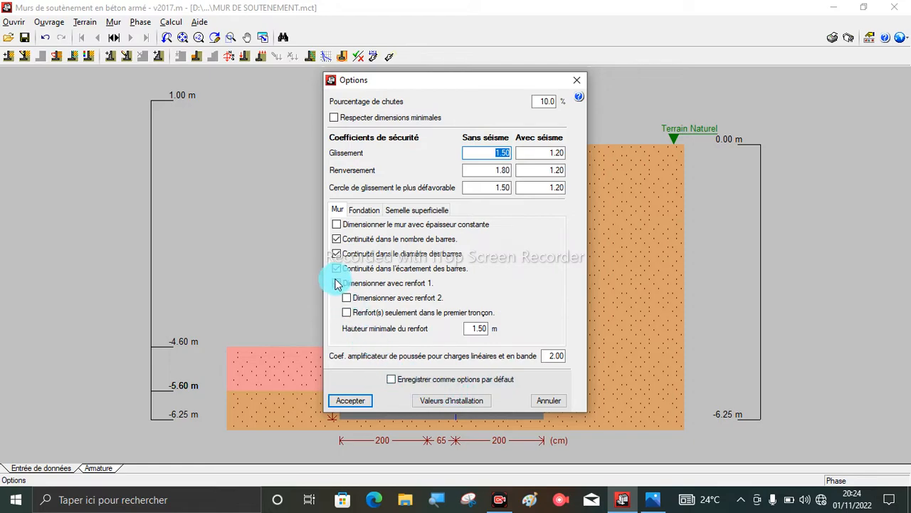
click(359, 214)
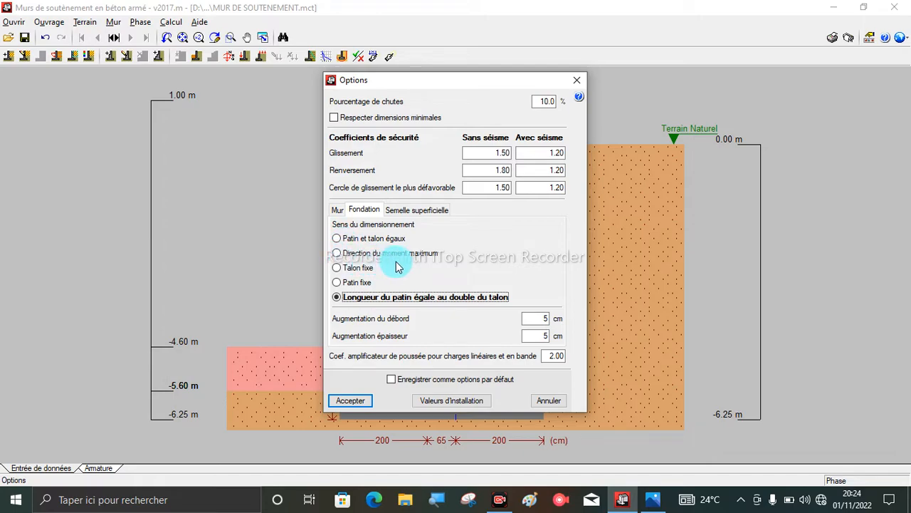
click(346, 298)
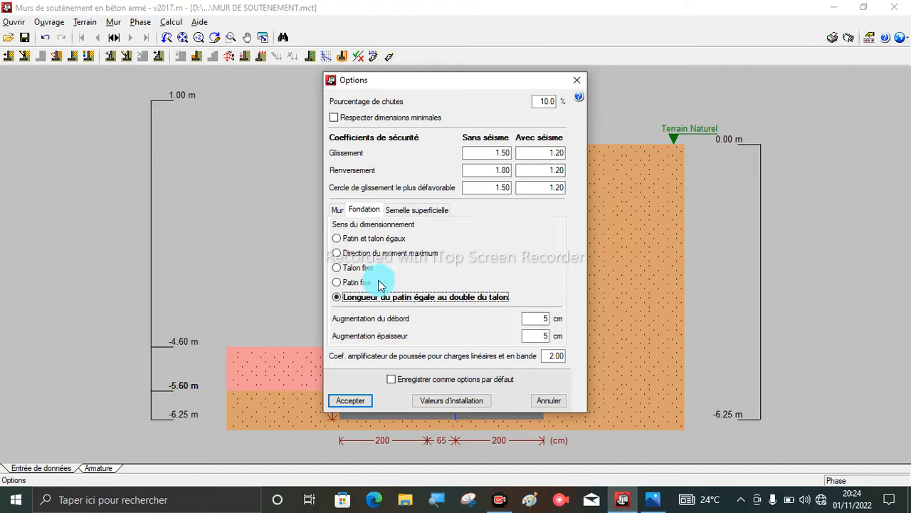
click(346, 299)
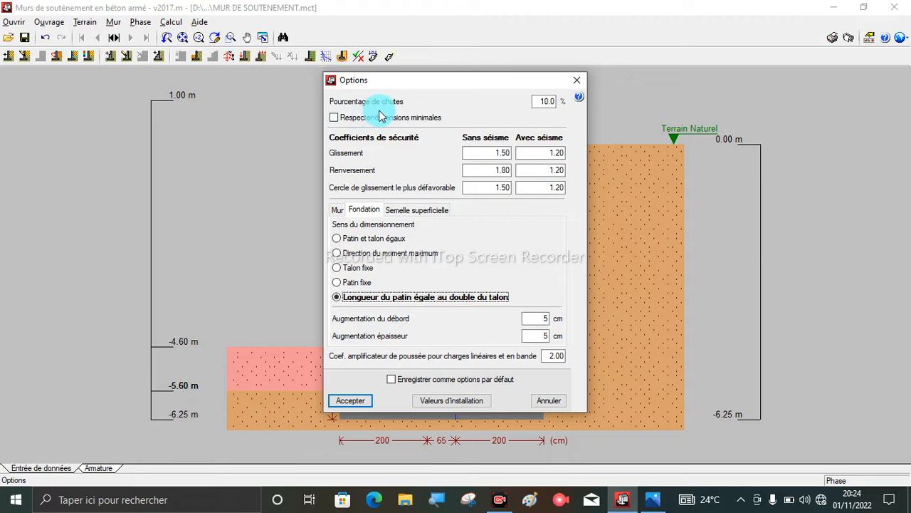
click(351, 401)
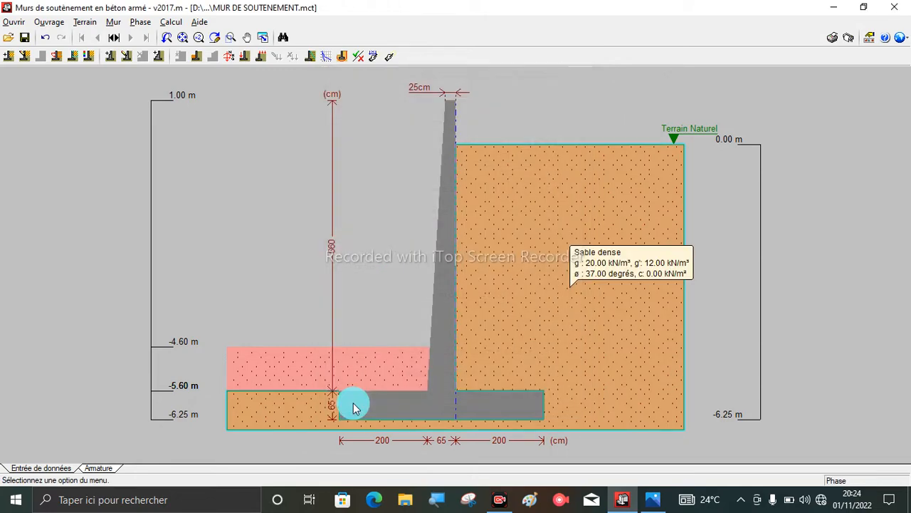
Step: Review the reinforcement tables for the wall and footing bars and accept them all as Spéciale
click(51, 22)
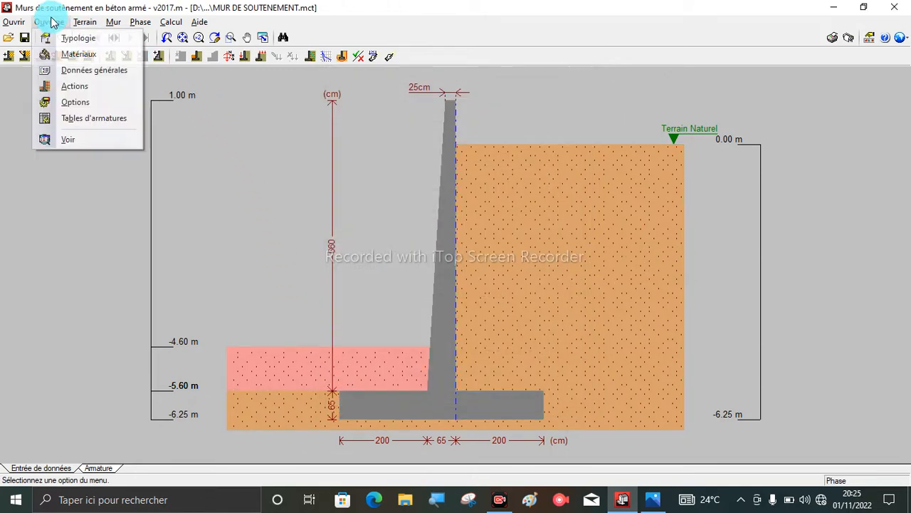
click(80, 118)
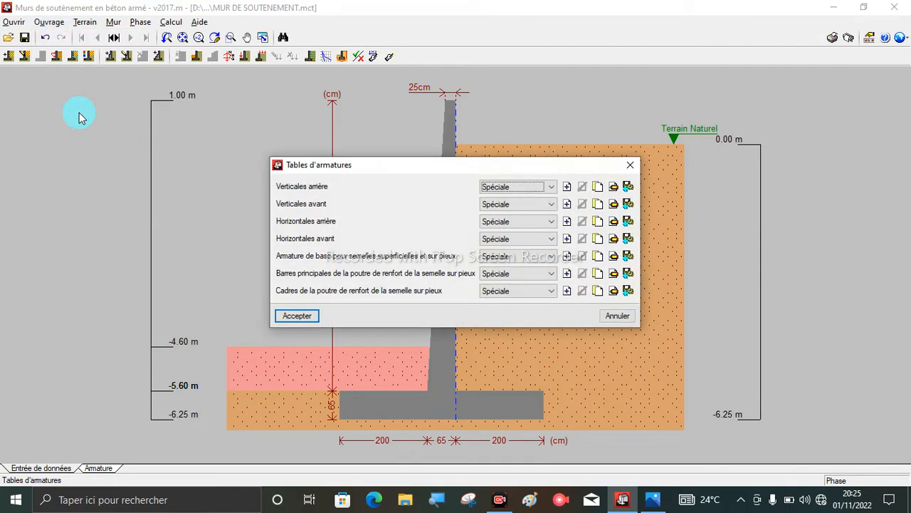
drag(392, 164, 281, 134)
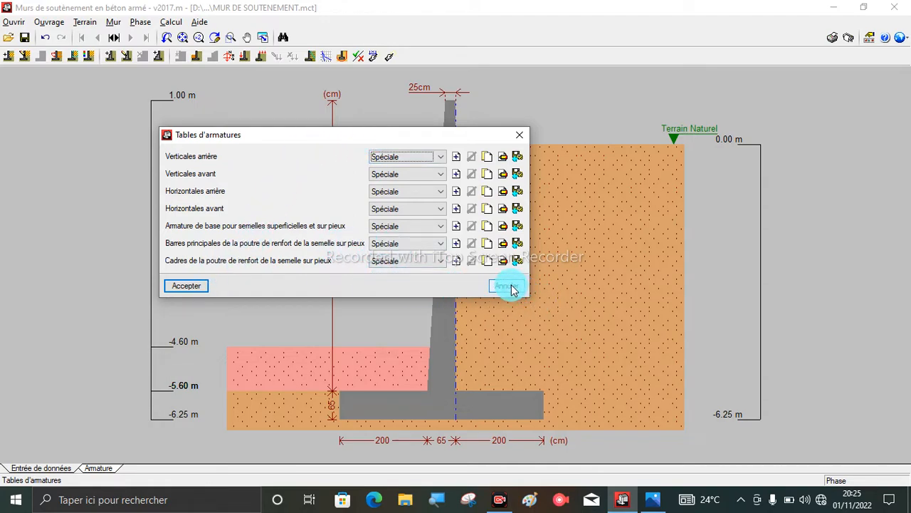
click(179, 286)
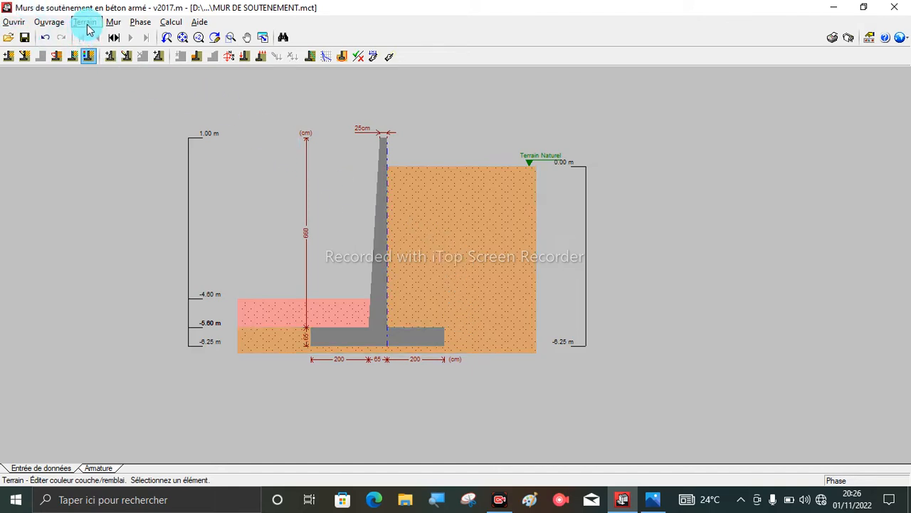
Step: In the terrain's general data, set the slope angle (Angle du talus) to 10 degrees
click(85, 22)
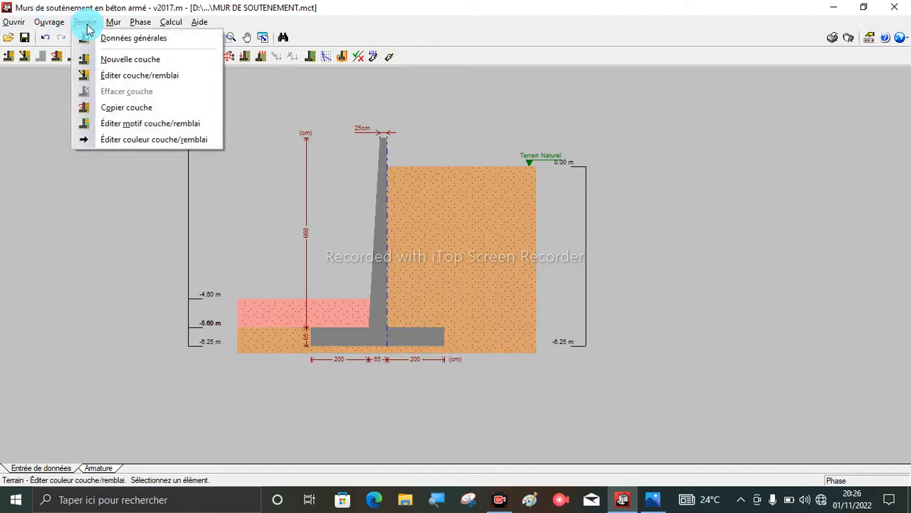
click(84, 38)
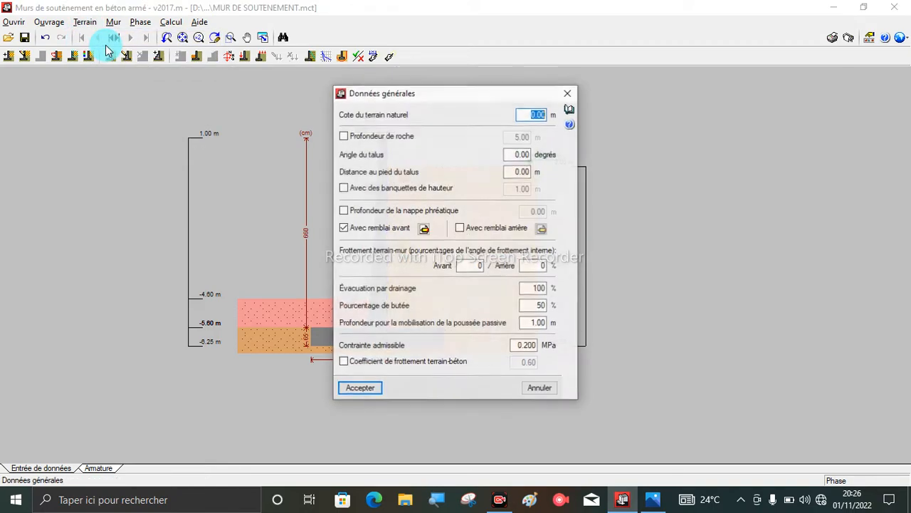
drag(401, 100, 511, 98)
mouse_move(534, 154)
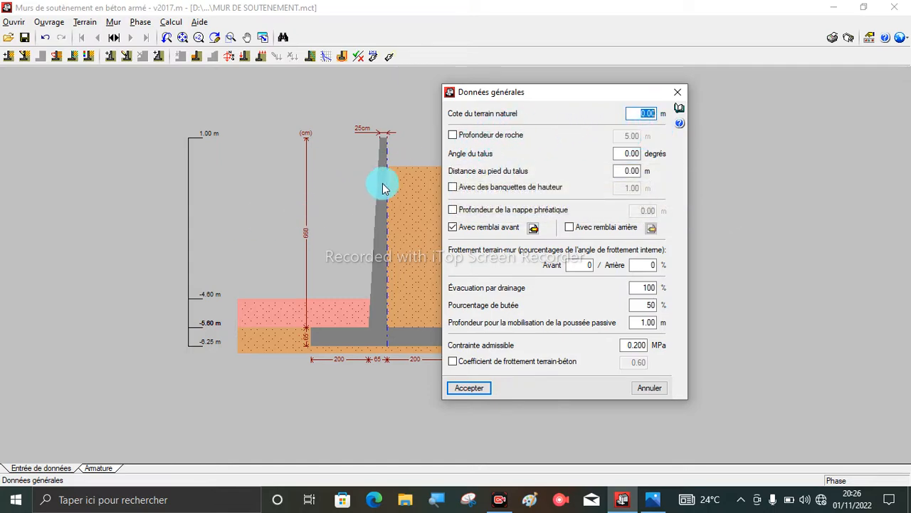
drag(496, 97, 532, 102)
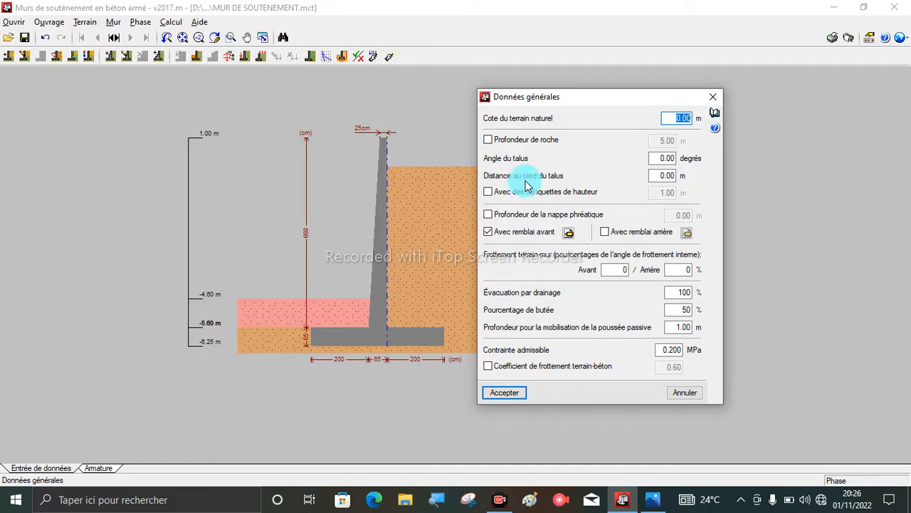
click(660, 159)
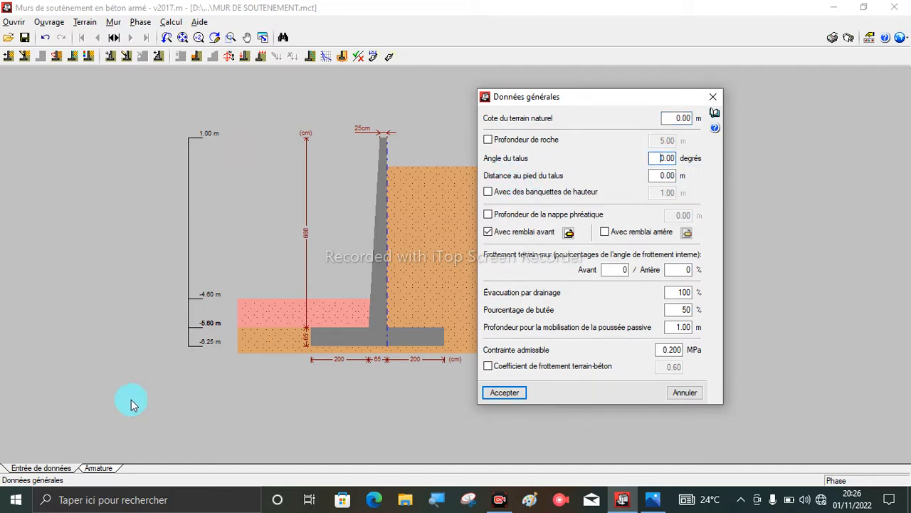
double_click(662, 158)
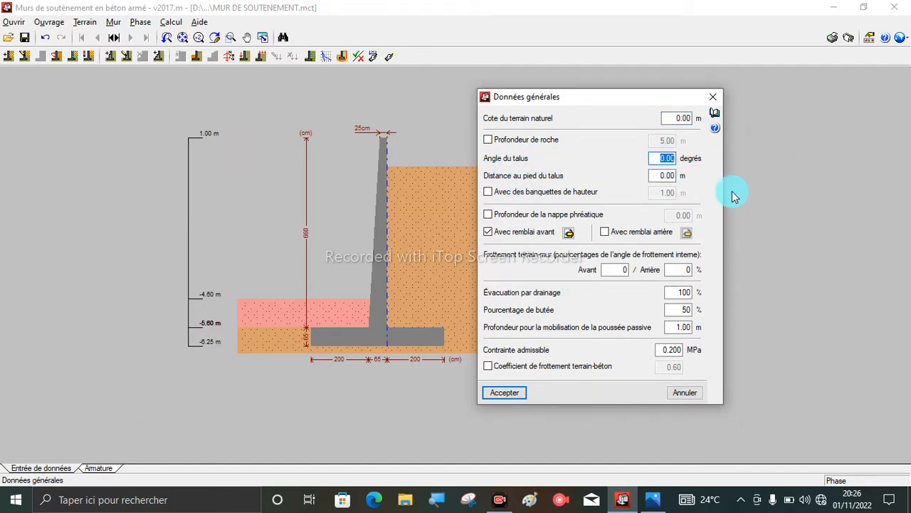
mouse_move(548, 309)
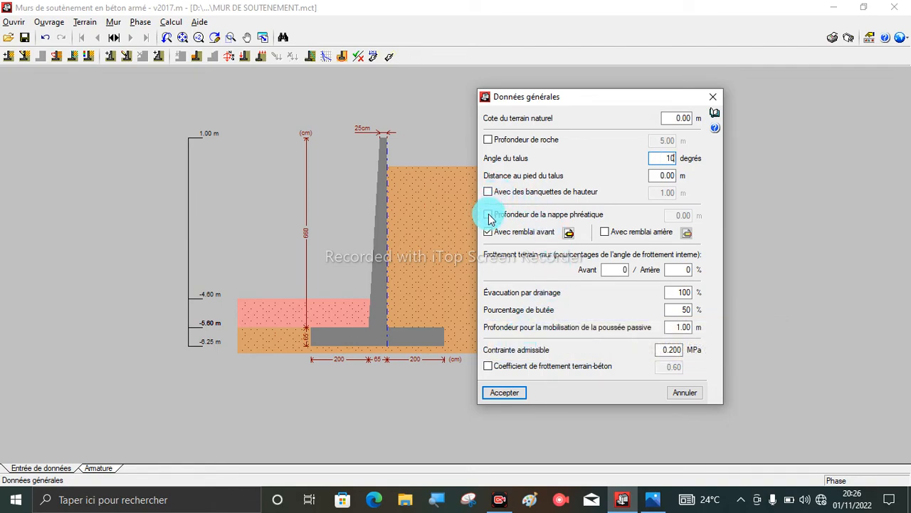
Step: Enable the rear backfill with the Remblai layer properties, and activate the soil-concrete friction coefficient of 0.60
mouse_move(489, 219)
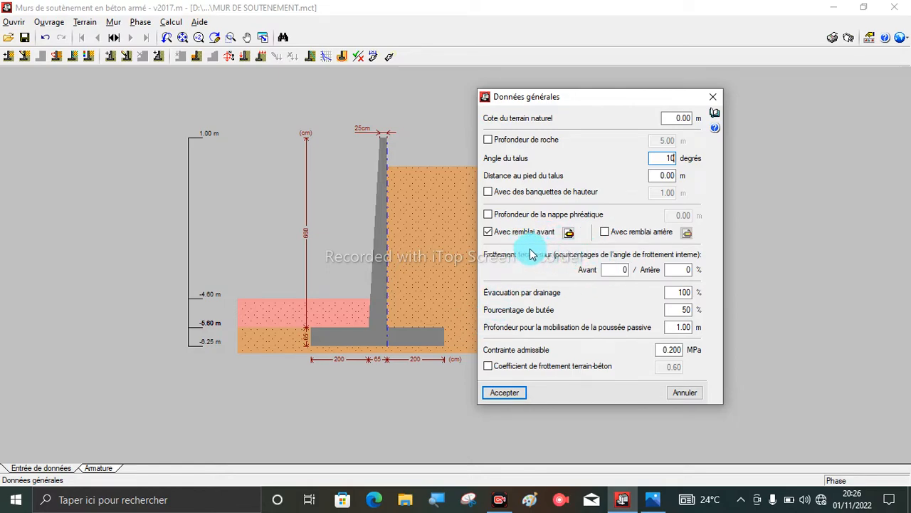
click(604, 234)
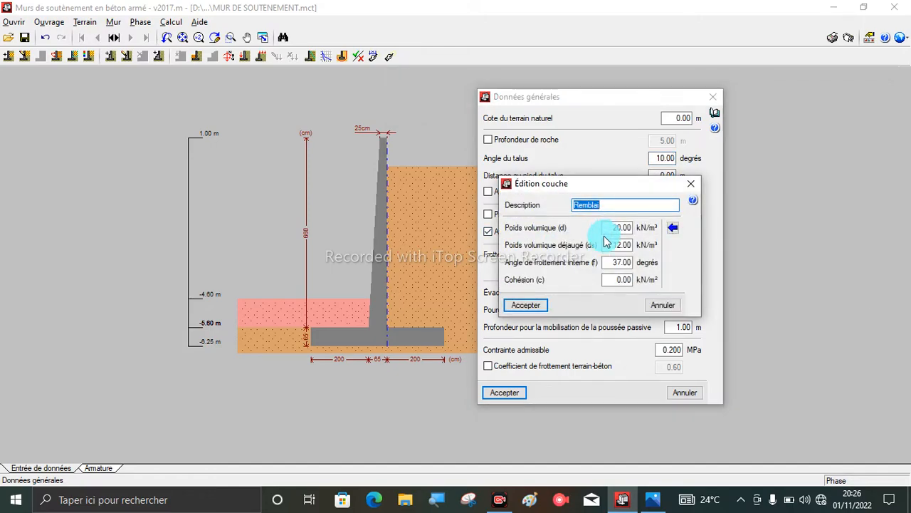
click(536, 307)
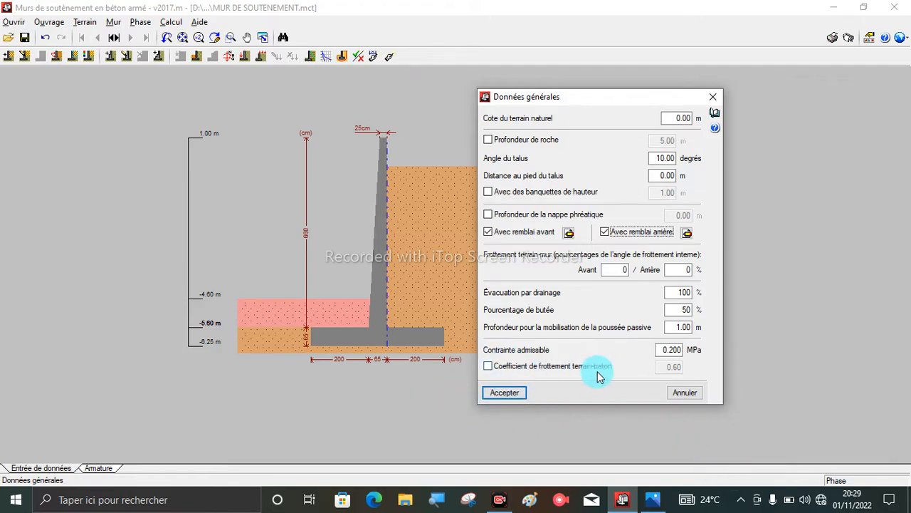
click(488, 368)
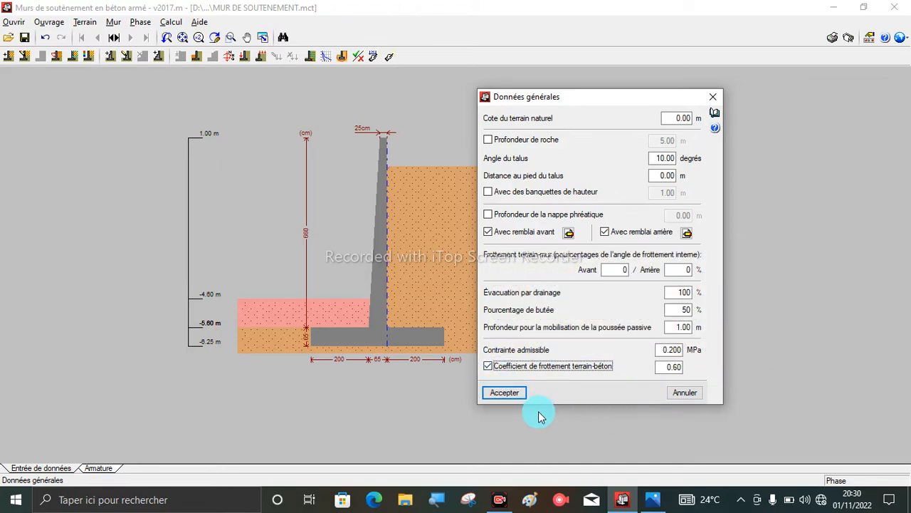
Step: Accept the terrain's general data, and start a new layer described as LIMON using the usual project values for Limon
click(515, 396)
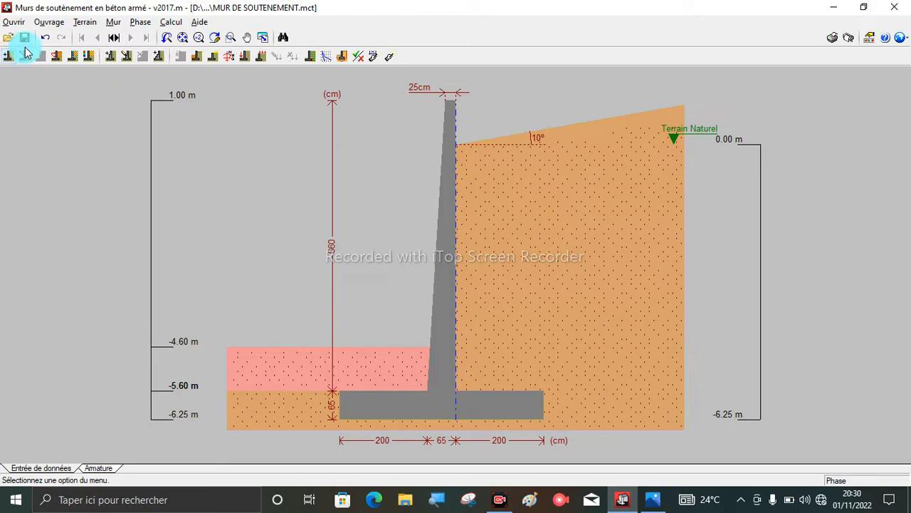
click(78, 23)
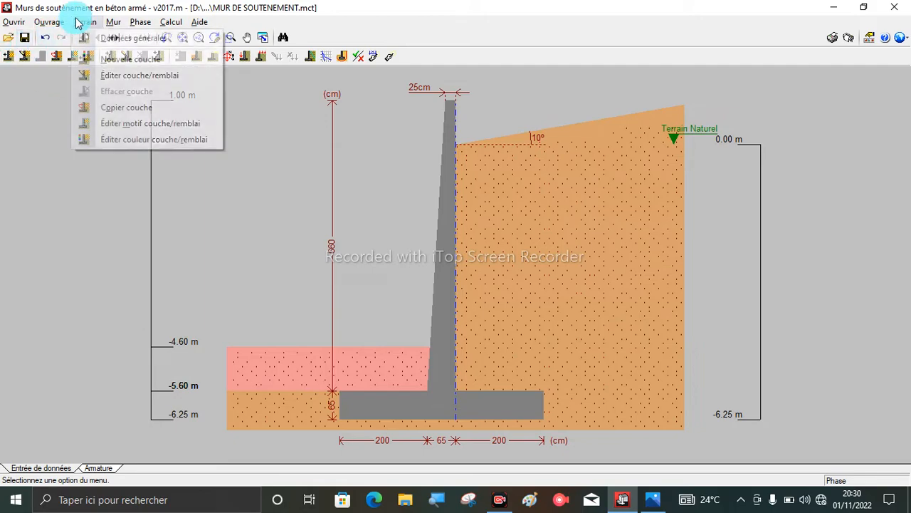
click(135, 60)
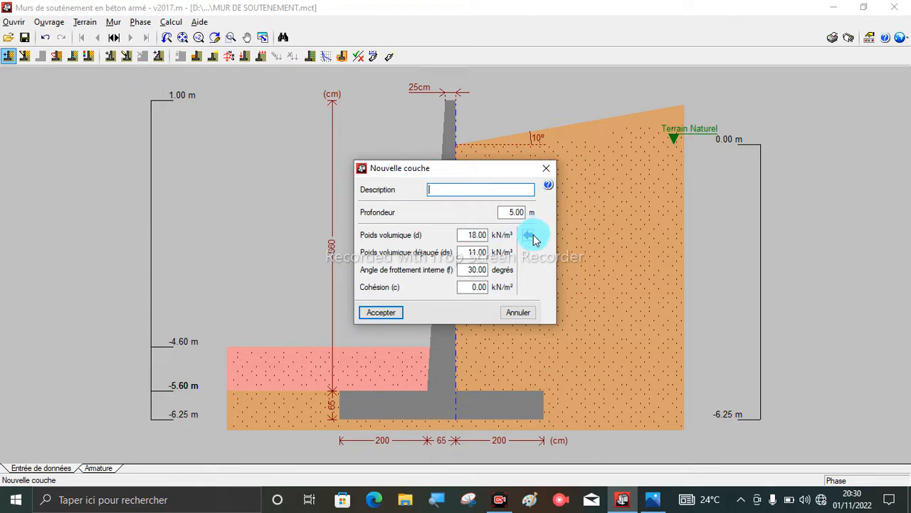
click(531, 236)
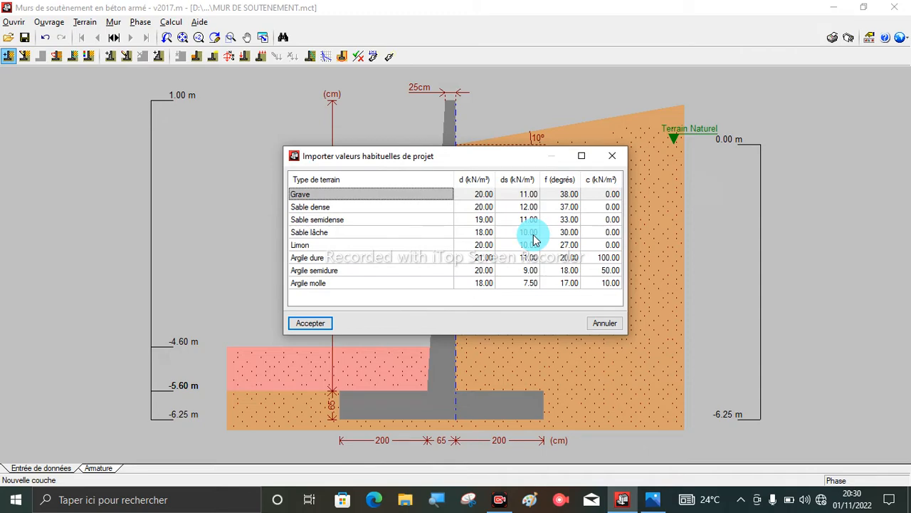
click(311, 246)
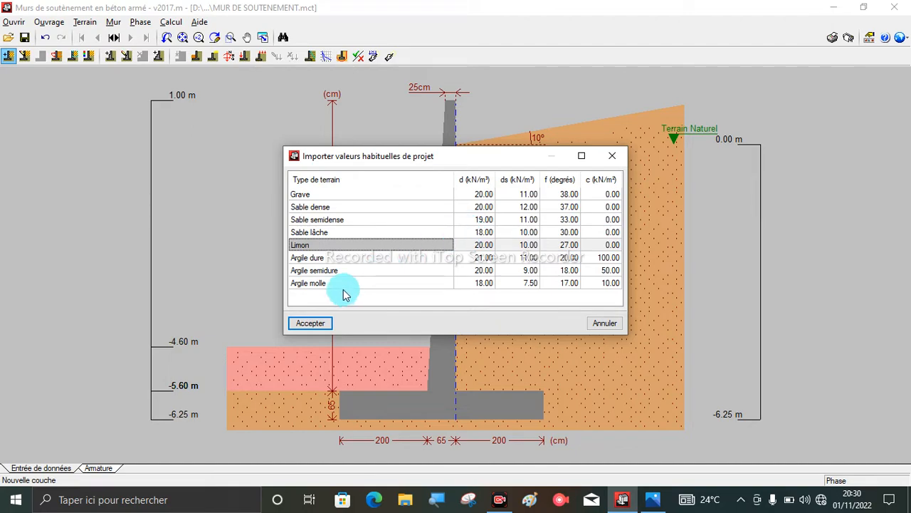
click(310, 323)
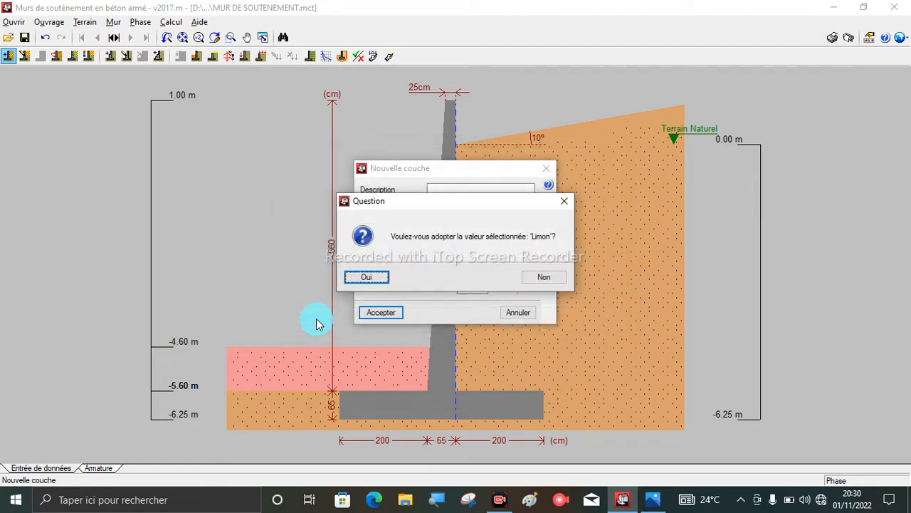
click(360, 278)
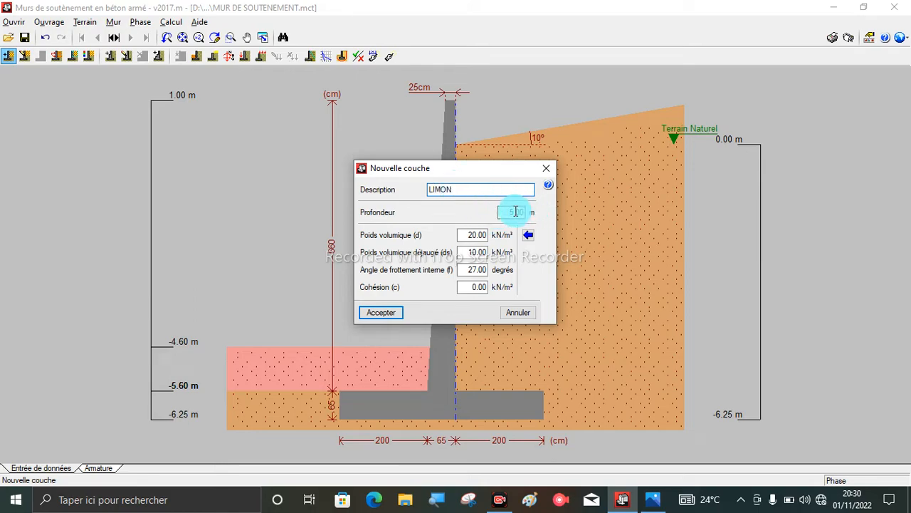
Step: Set the new LIMON layer's depth to 3 m and accept it
click(513, 212)
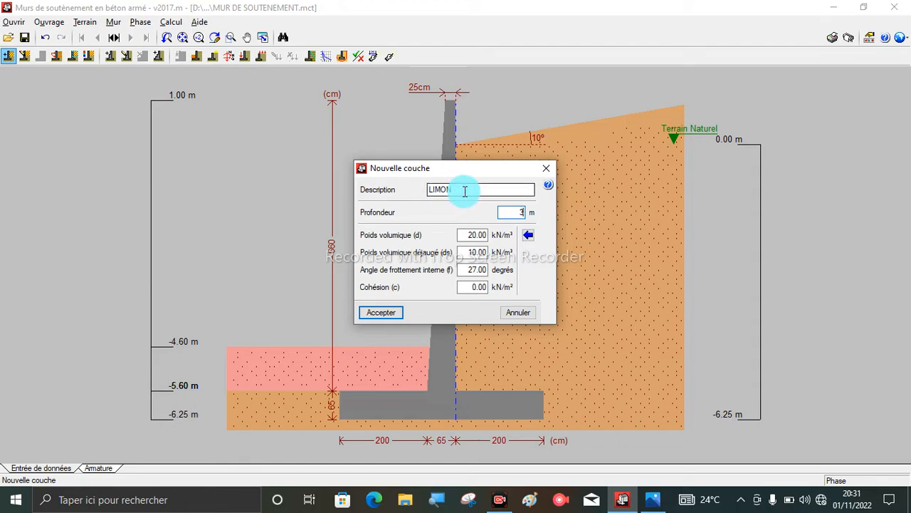
click(393, 313)
mouse_move(583, 239)
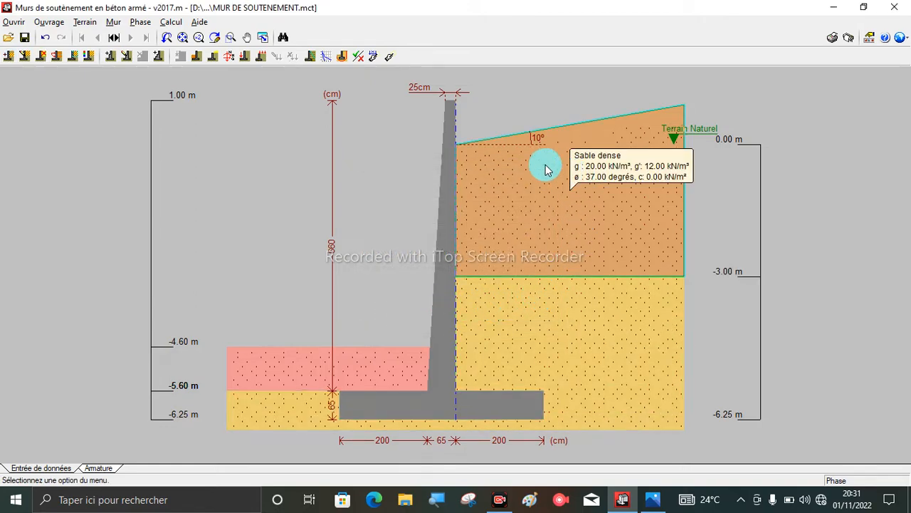
mouse_move(609, 285)
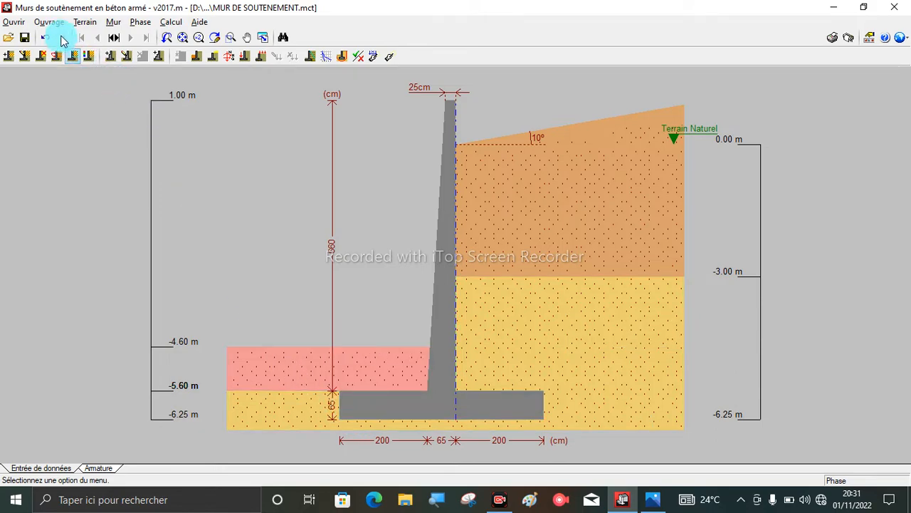
Step: Review the soil properties of the upper Sable dense layer behind the wall, leaving them unedited
click(86, 22)
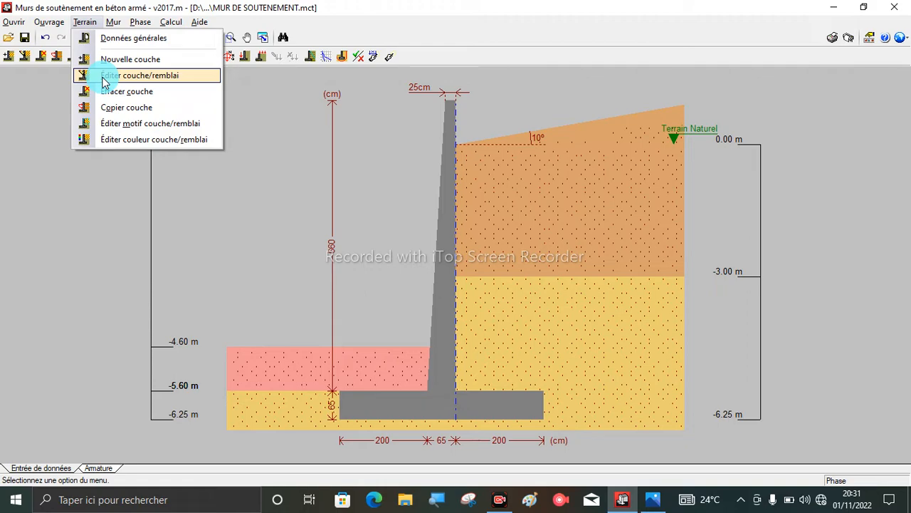
click(105, 75)
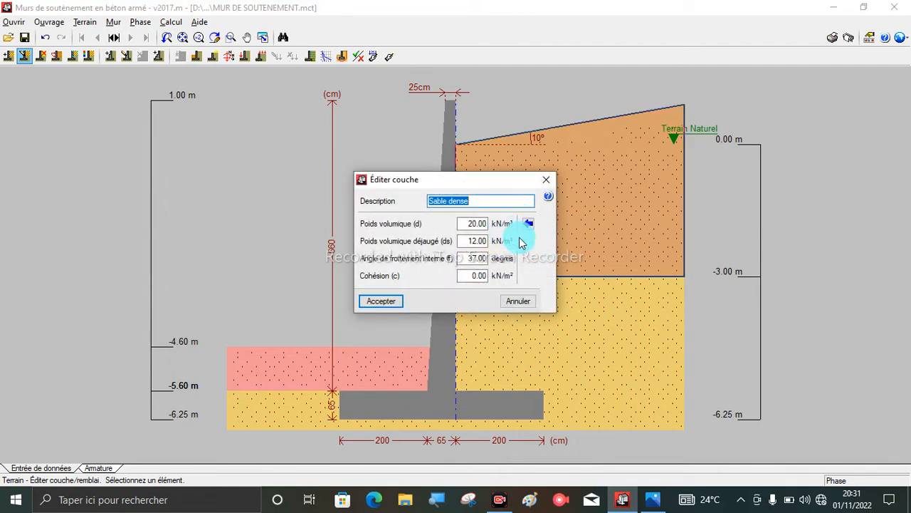
click(385, 302)
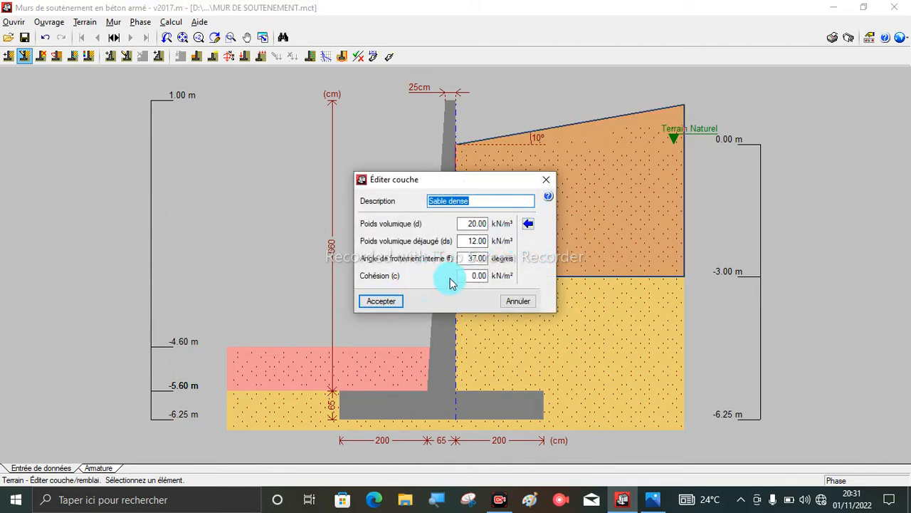
click(522, 302)
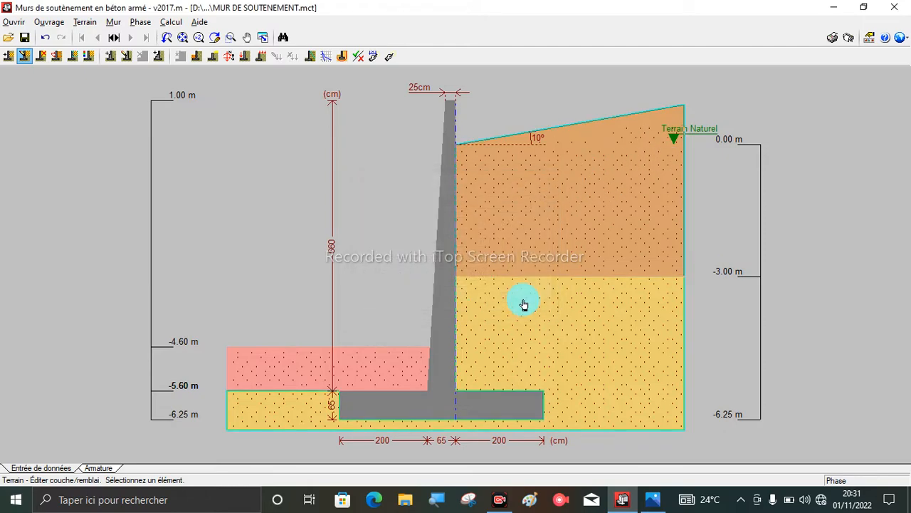
Step: Change the fill pattern of the upper soil layer behind the wall to short diagonal dashes
click(85, 23)
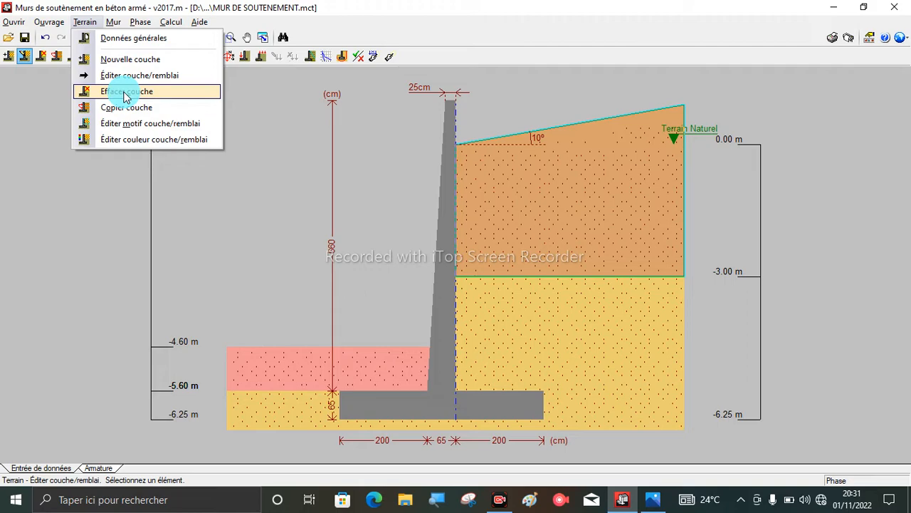
click(153, 128)
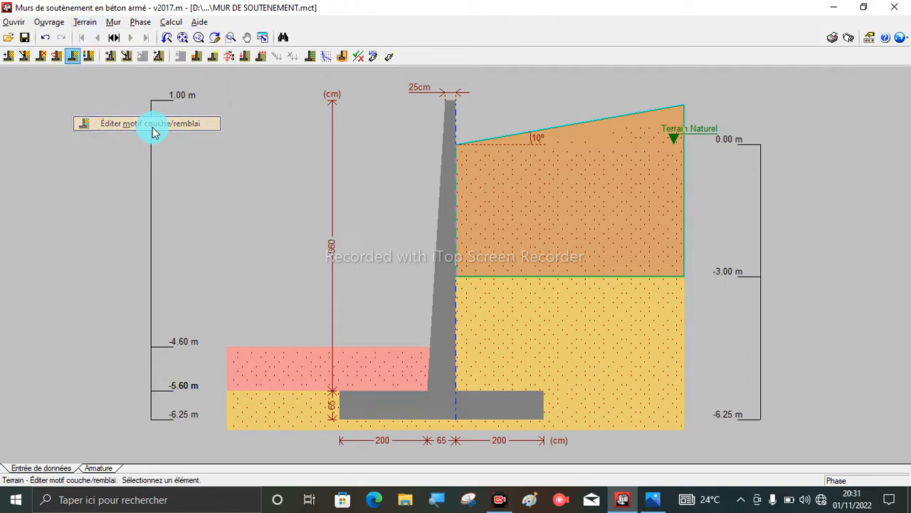
click(586, 242)
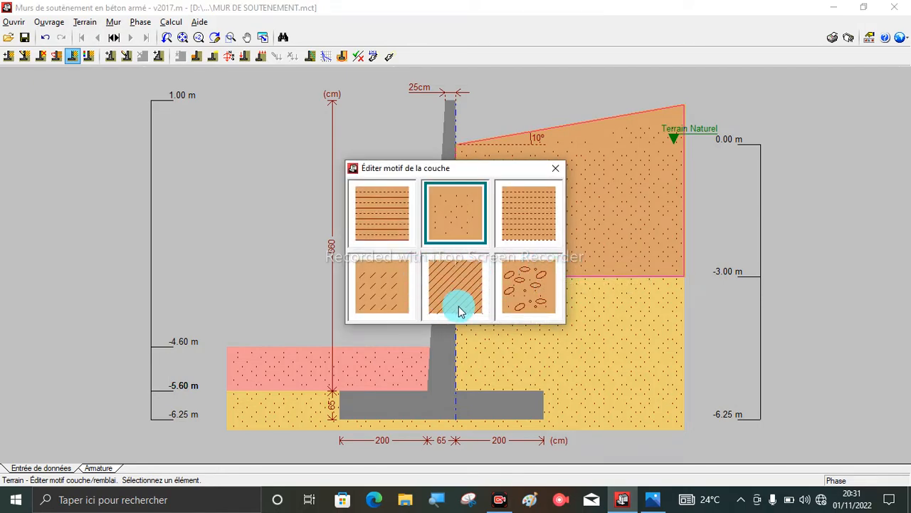
click(397, 299)
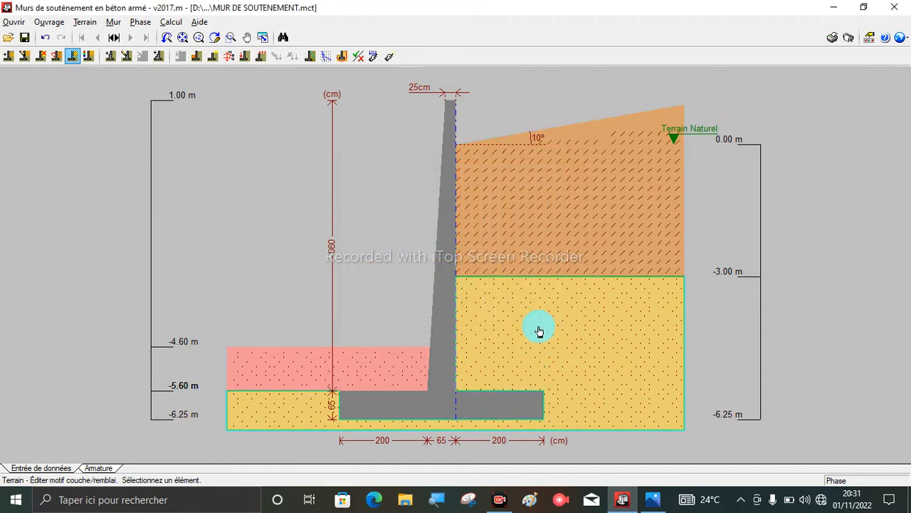
Step: Change the colour of the lower soil layer to olive green
click(83, 23)
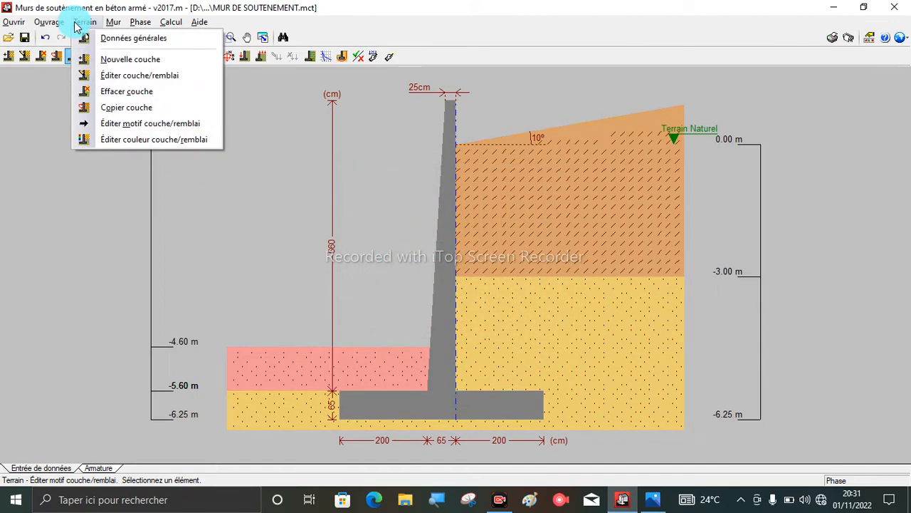
click(142, 140)
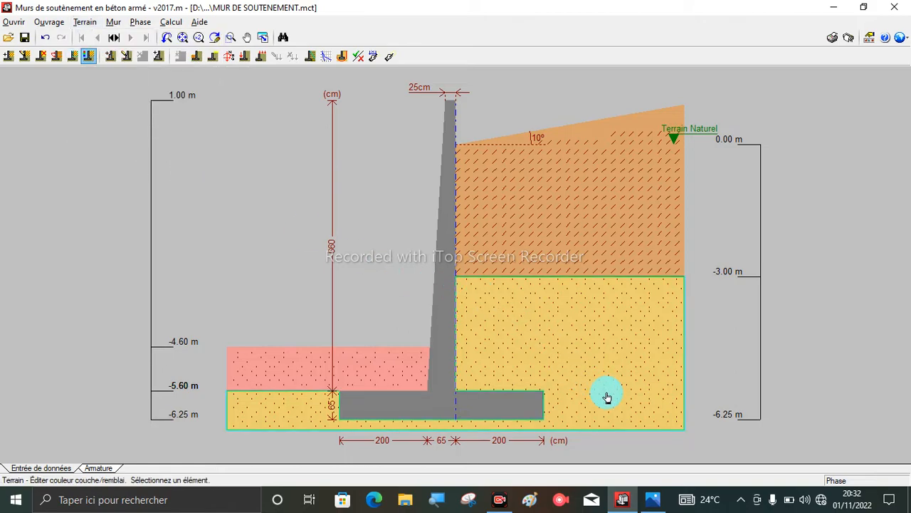
click(573, 380)
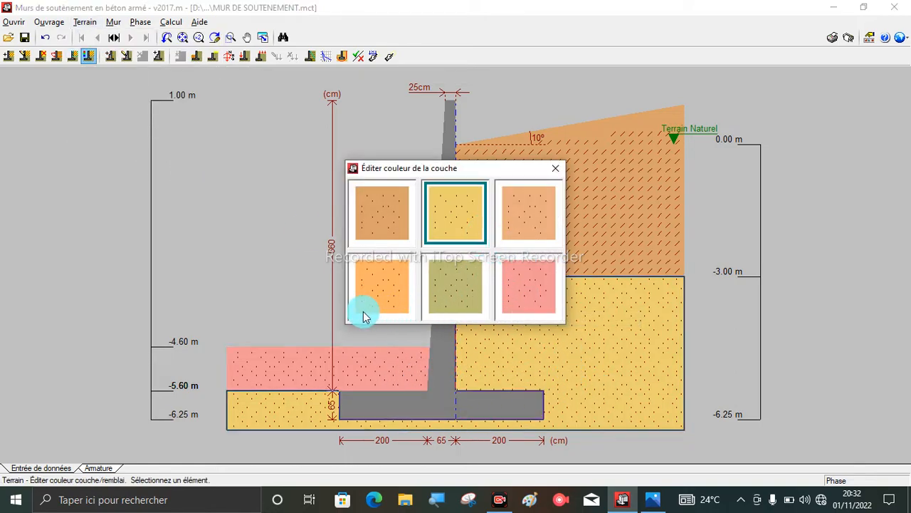
click(454, 300)
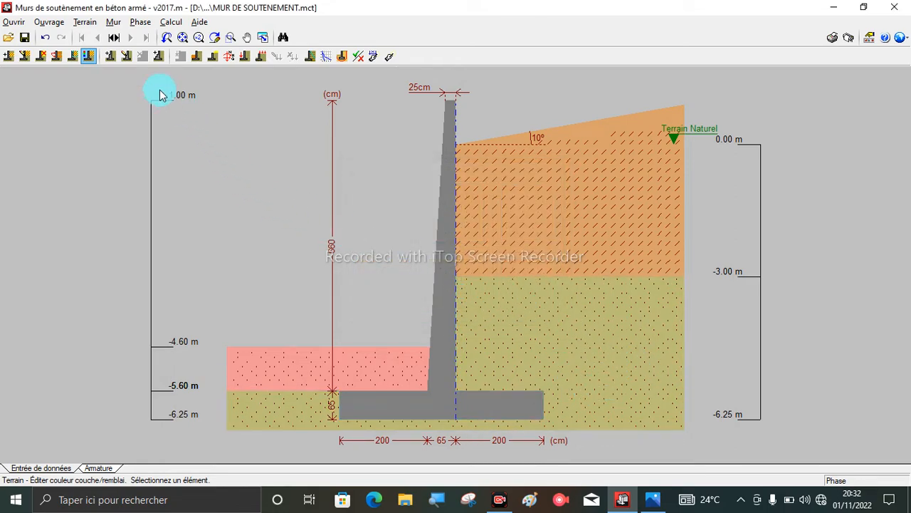
Step: Edit the wall stem to match the reference drawing, with an upper thickness of 30 cm and a lower thickness of 60 cm
click(87, 23)
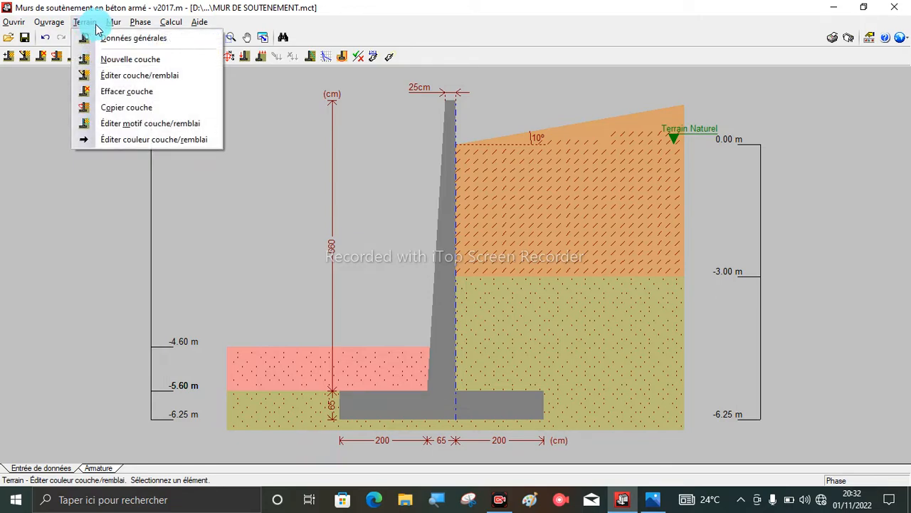
mouse_move(111, 21)
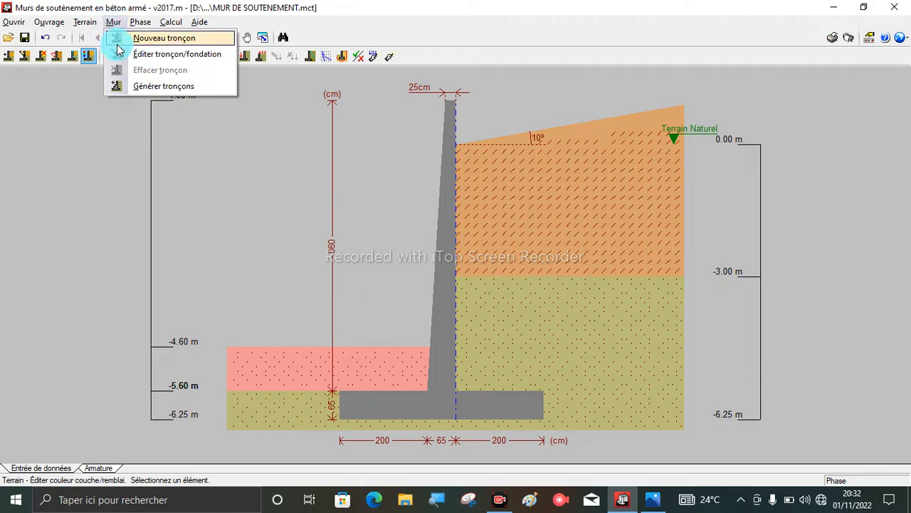
click(160, 56)
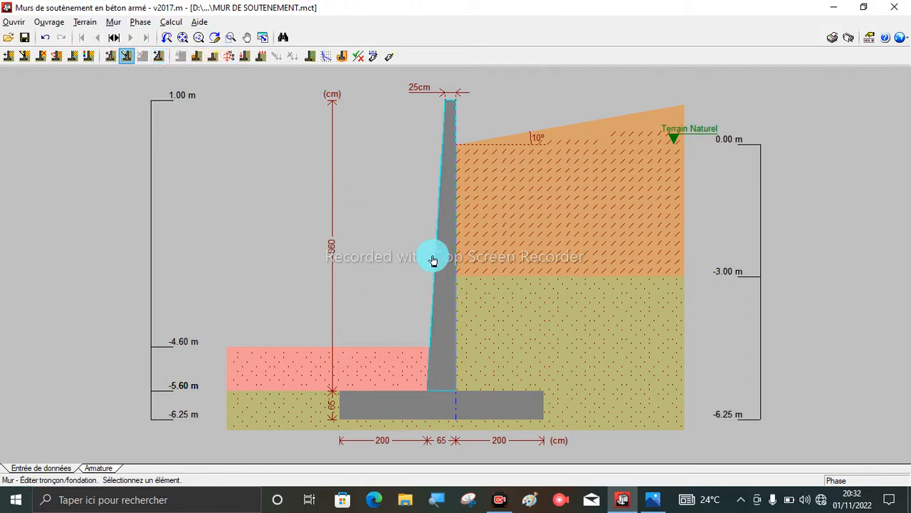
click(441, 286)
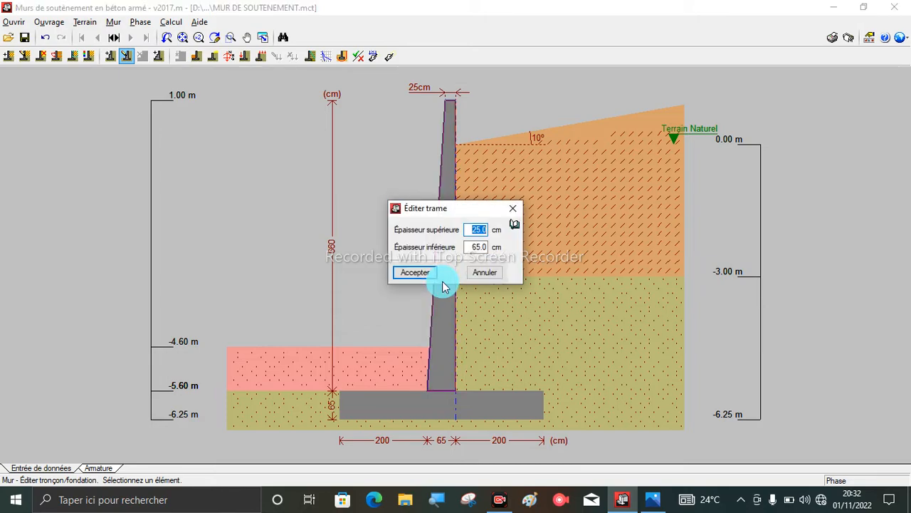
click(655, 499)
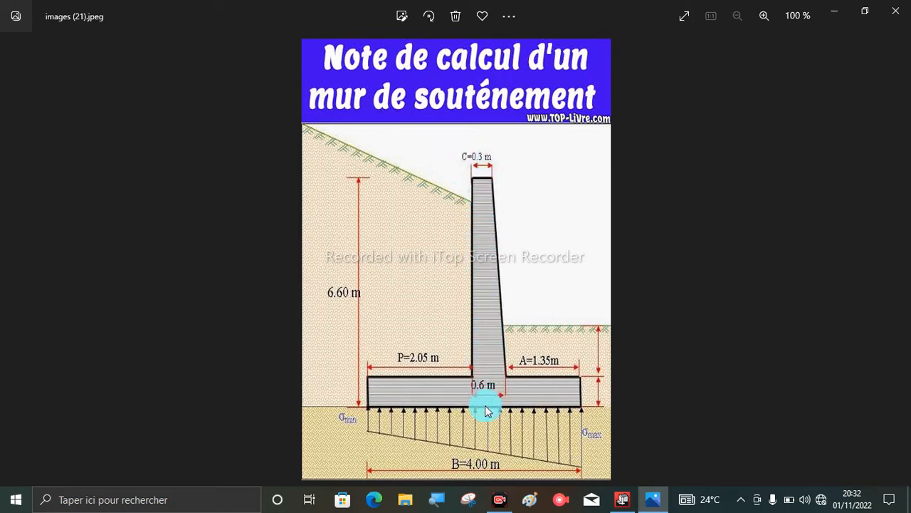
click(621, 498)
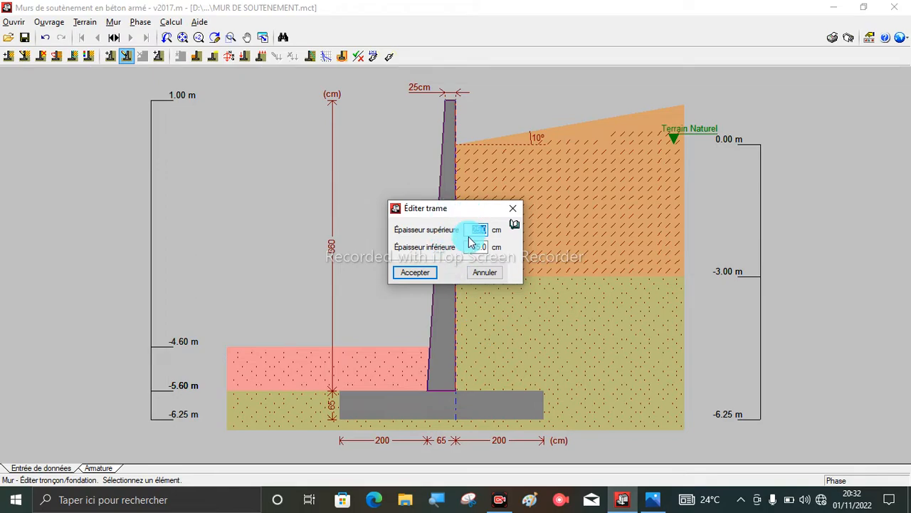
text(30)
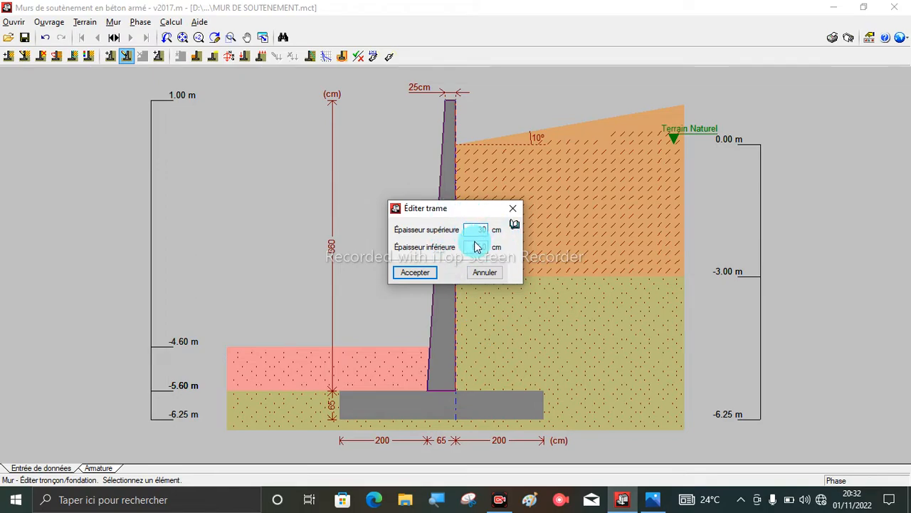
drag(475, 246, 518, 243)
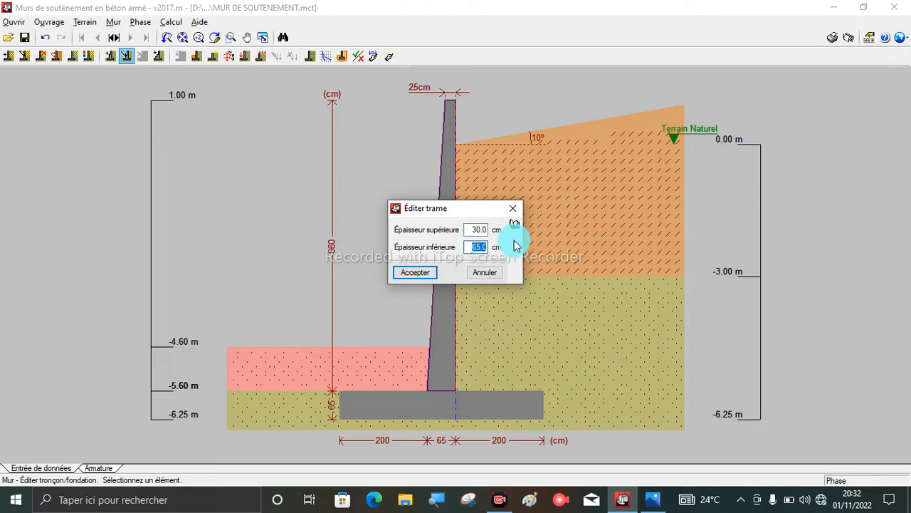
text(6)
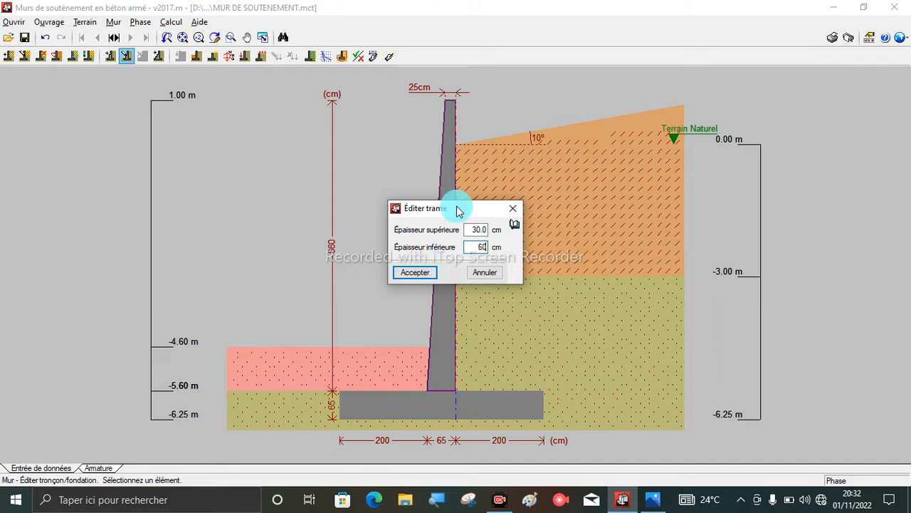
click(417, 274)
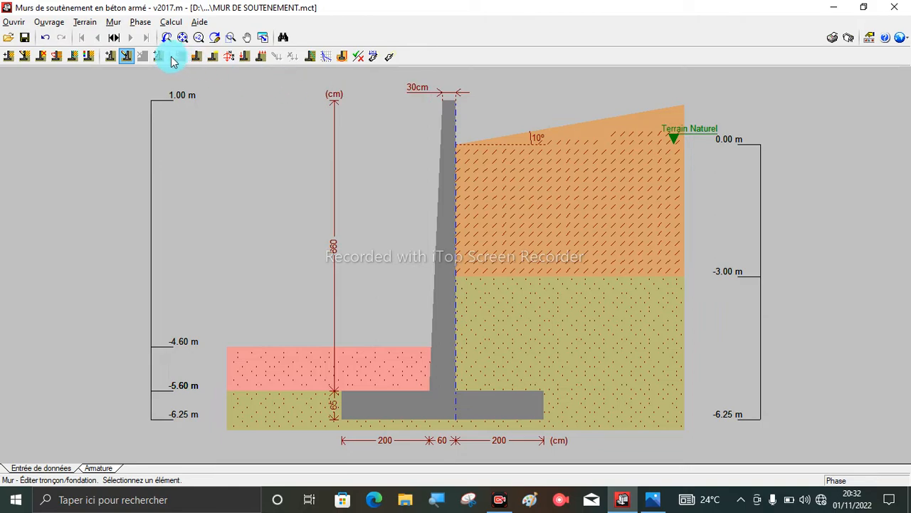
Step: Review the options for generating wall sections (Générer tronçons) without applying them
click(114, 22)
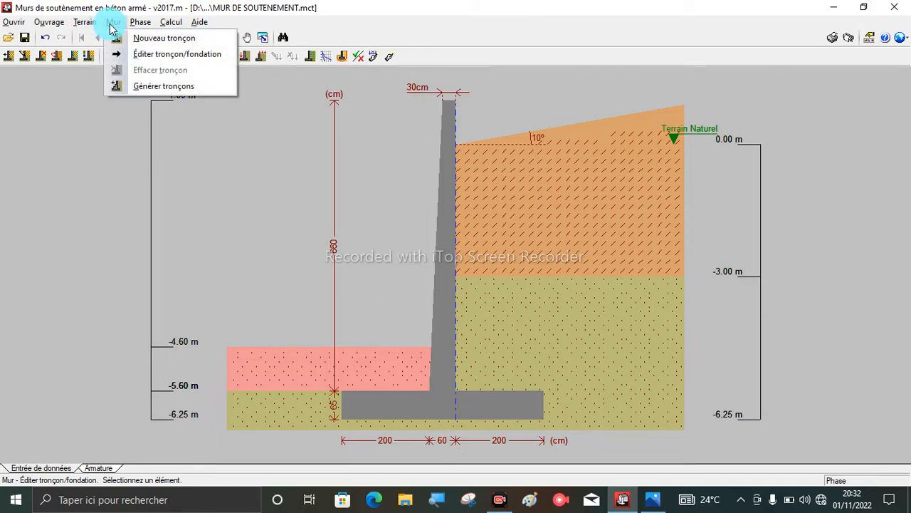
click(145, 86)
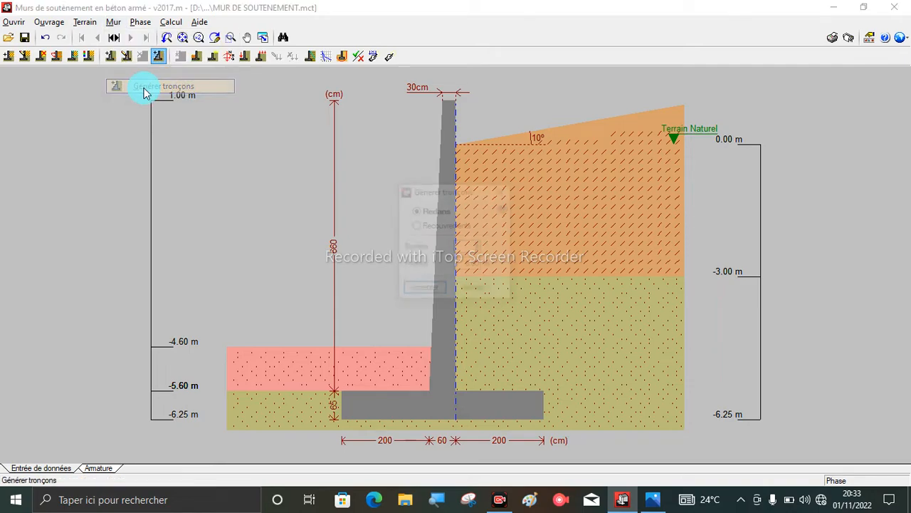
click(474, 289)
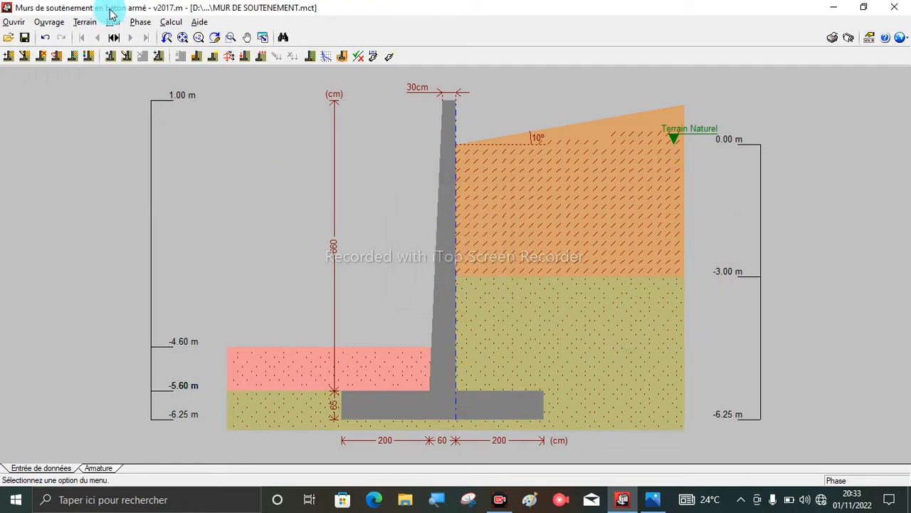
click(145, 22)
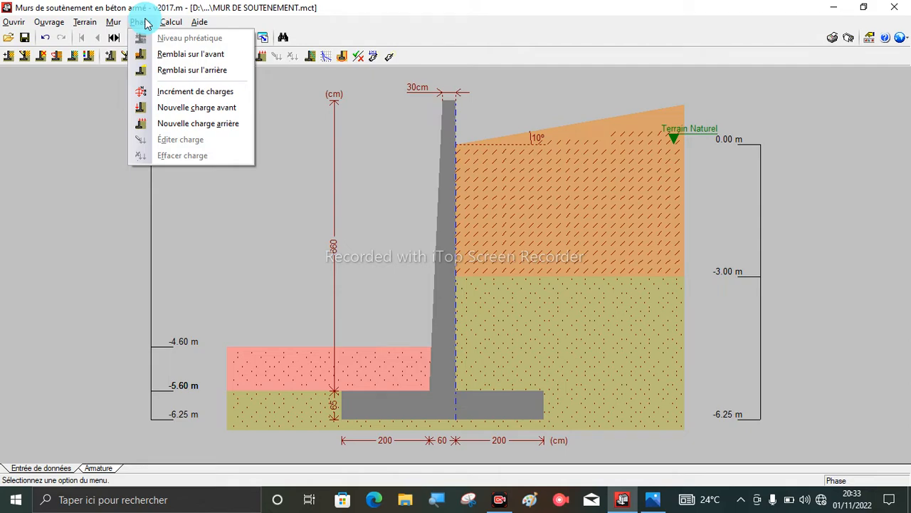
click(580, 281)
click(732, 470)
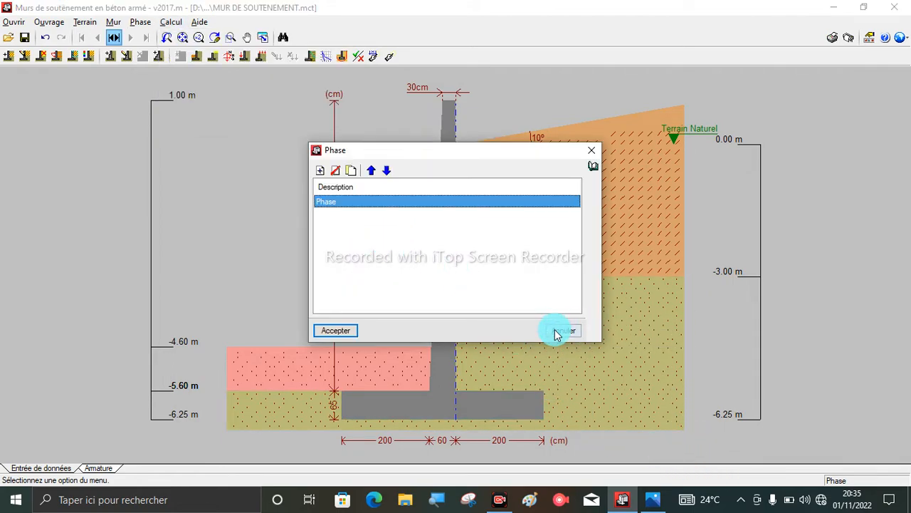
click(553, 331)
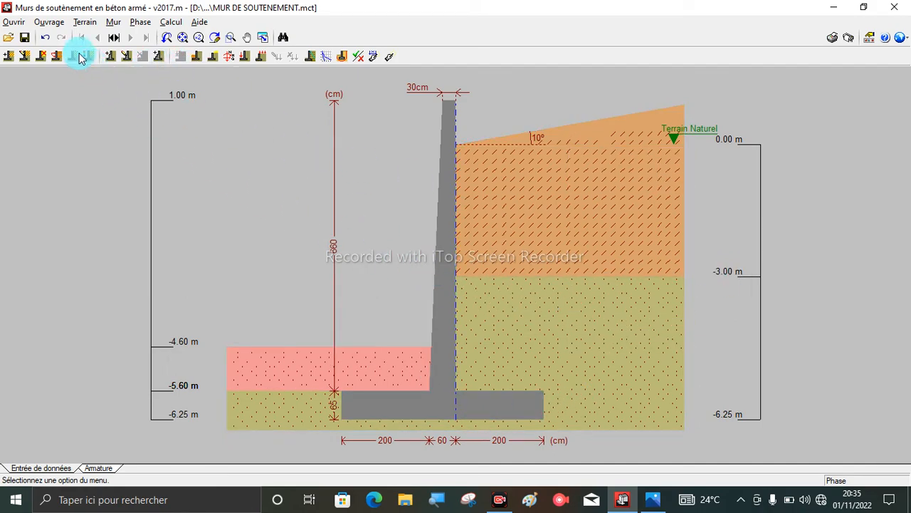
Step: Add a second phase to the wall's phase list and rename the first phase as CONSTRUCTION
click(114, 39)
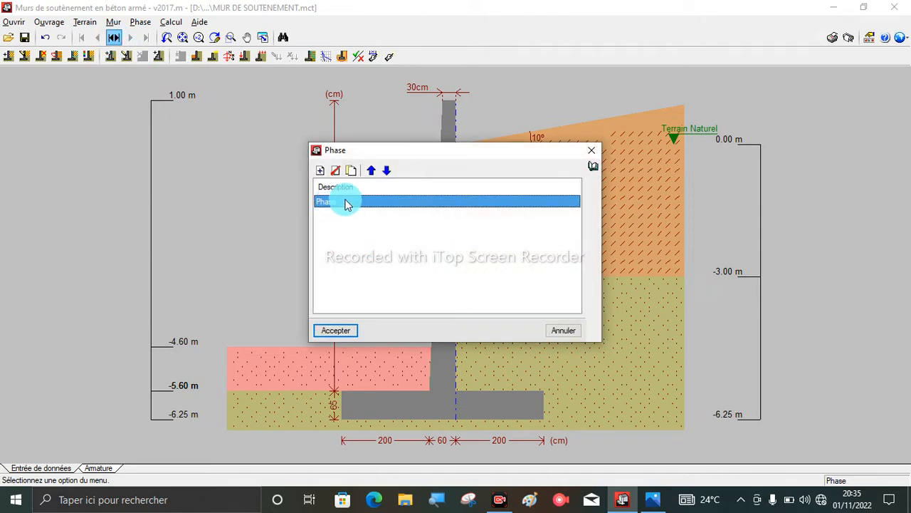
click(320, 173)
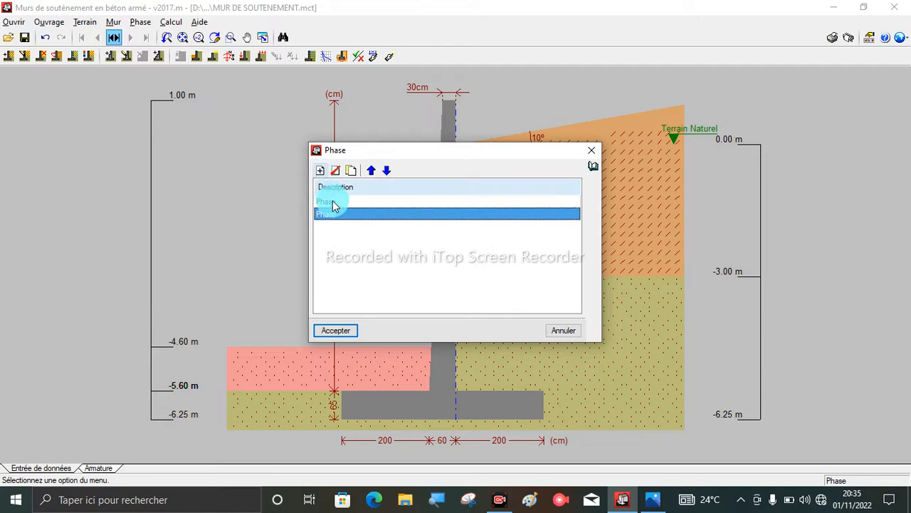
click(335, 204)
click(337, 204)
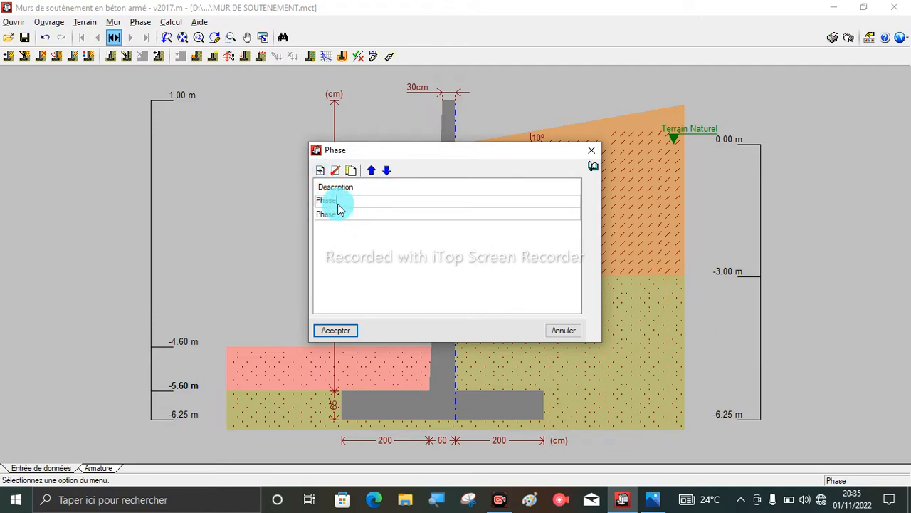
double_click(341, 202)
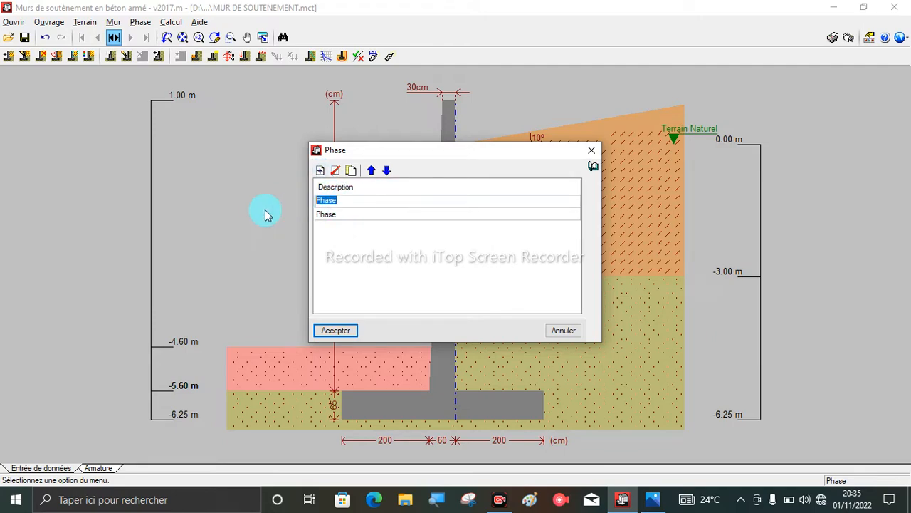
text(CON)
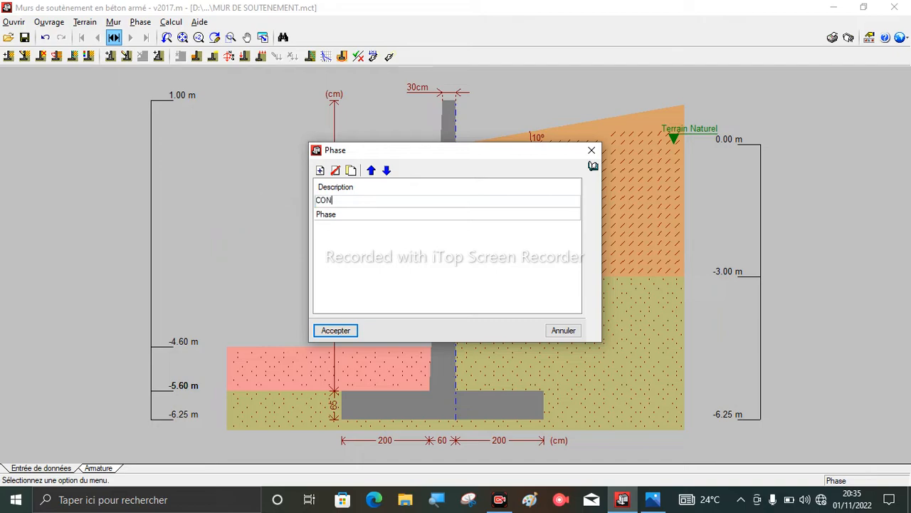
text(STRUCTION)
Step: Rename the second phase as UTILISATION and accept the phase list
click(347, 215)
click(347, 216)
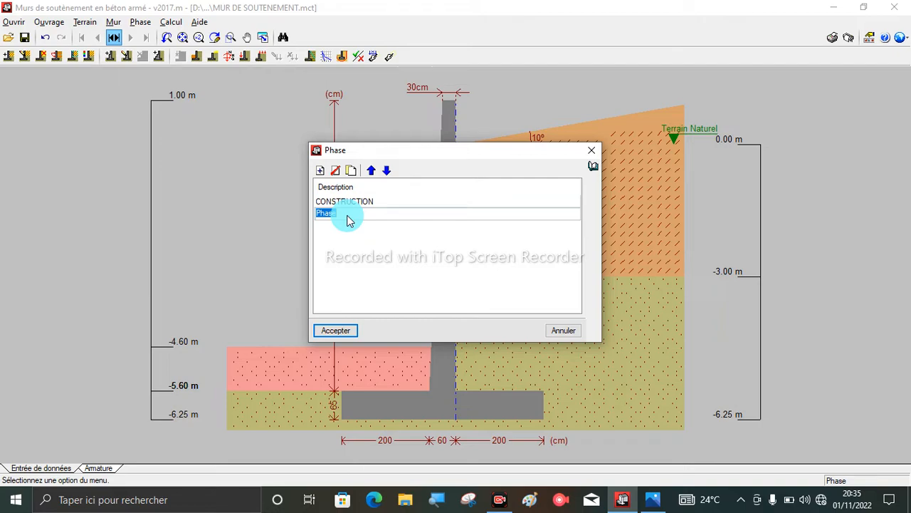
text(UTILIS)
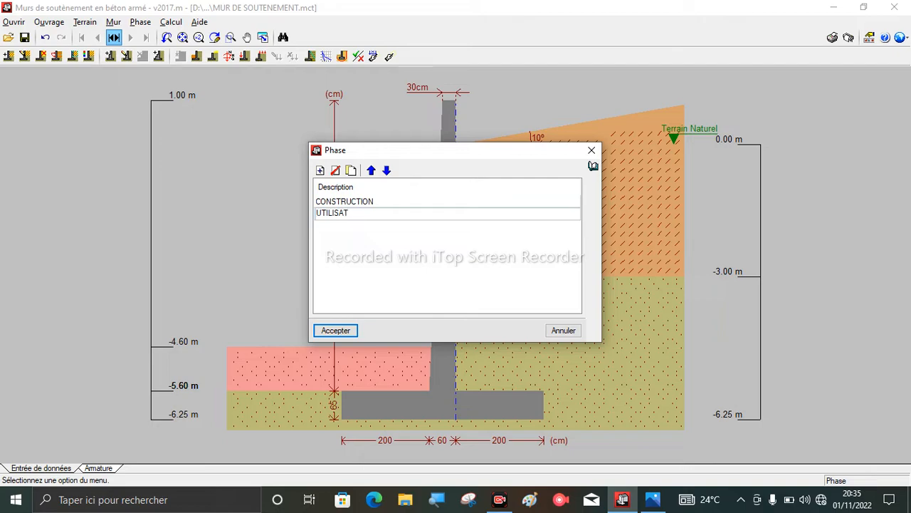
text(AT)
key(BackSpace)
text(IO)
key(BackSpace)
text(TRTION)
click(350, 217)
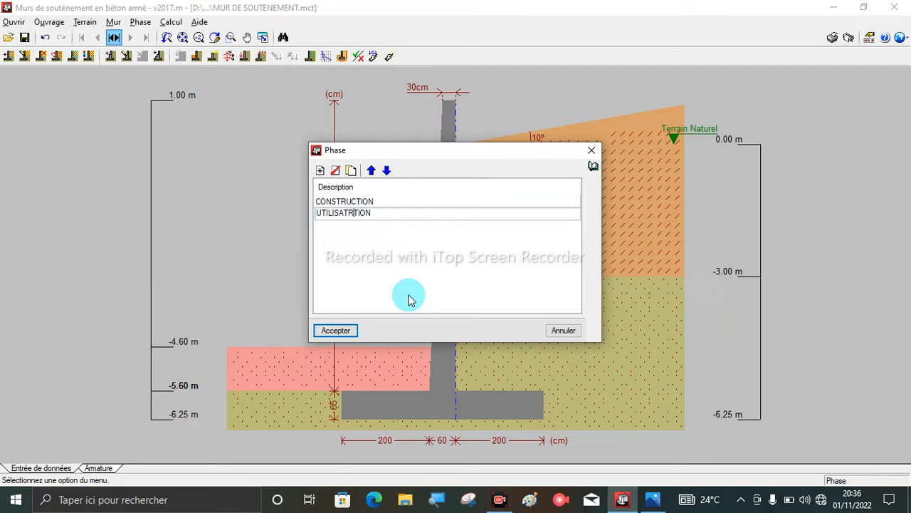
key(BackSpace)
text(AT)
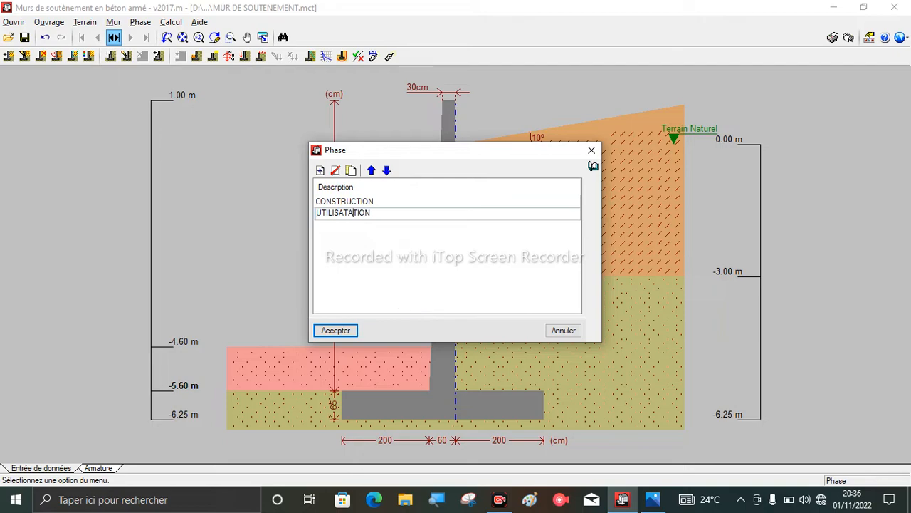
key(BackSpace)
key(BackSpace)
click(335, 330)
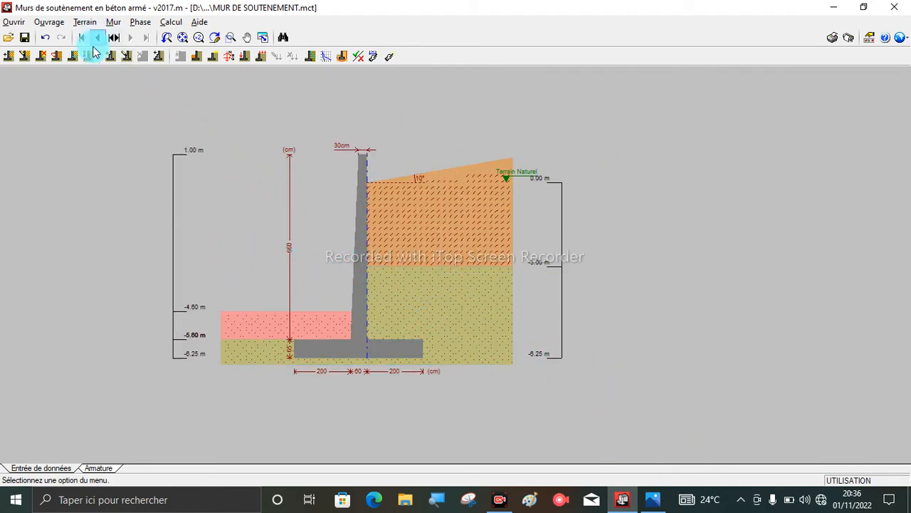
Step: Compare the wall and soil section in the CONSTRUCTION phase with the UTILISATION phase
click(99, 39)
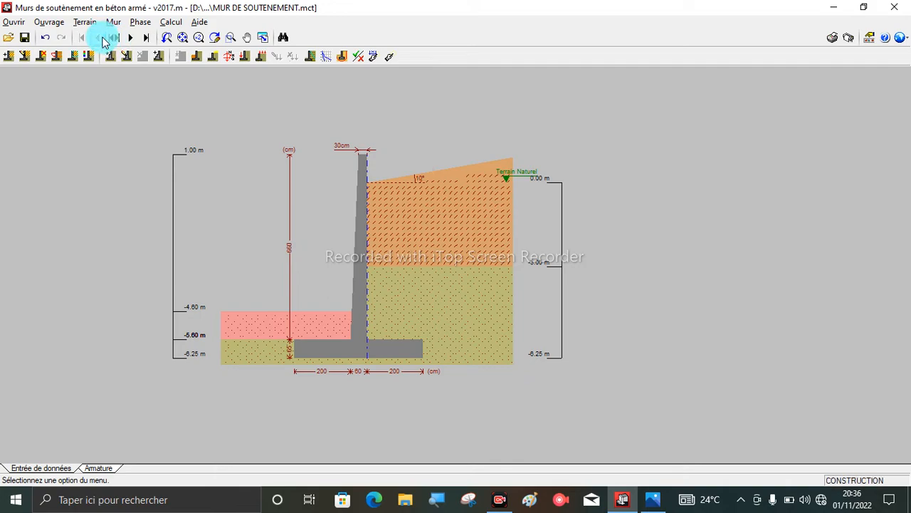
scroll(446, 179, up, 1)
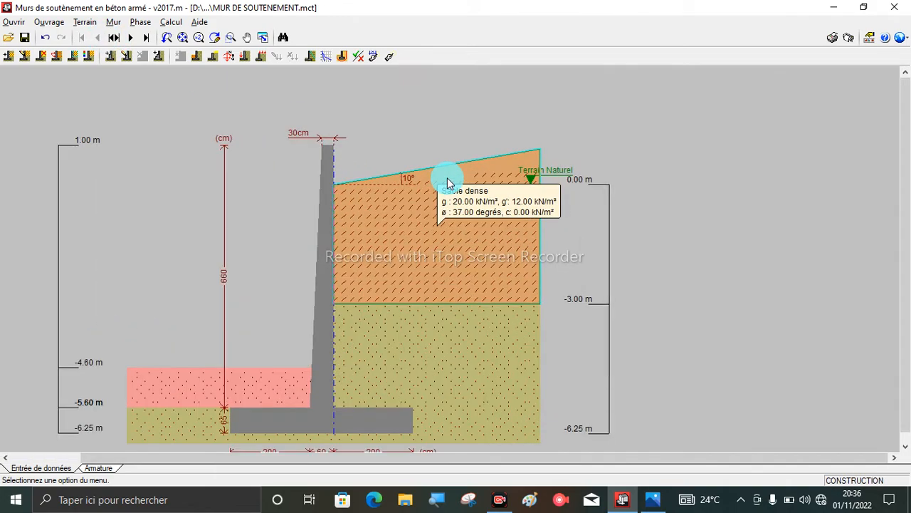
scroll(432, 353, down, 1)
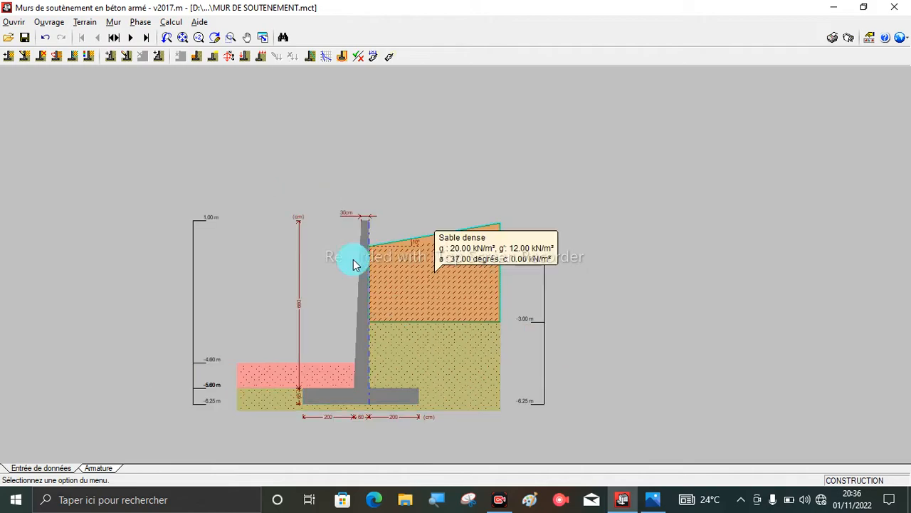
click(130, 37)
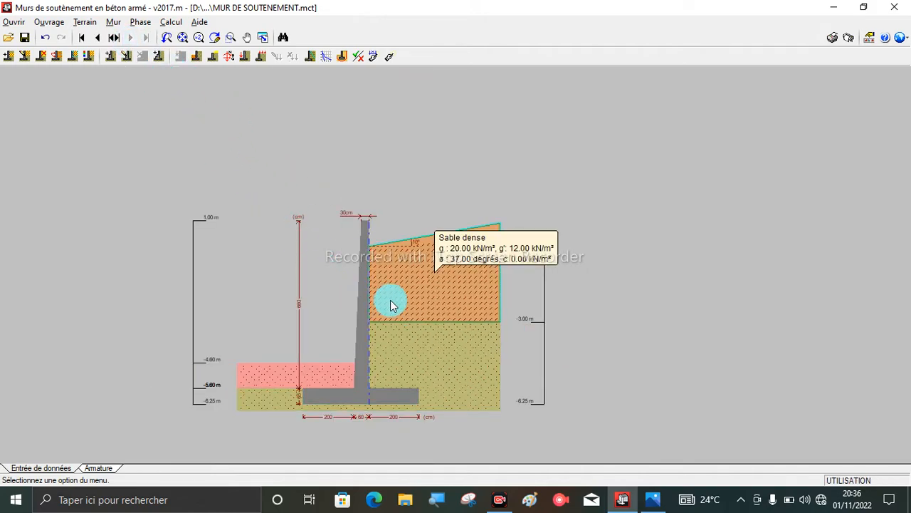
scroll(449, 285, up, 1)
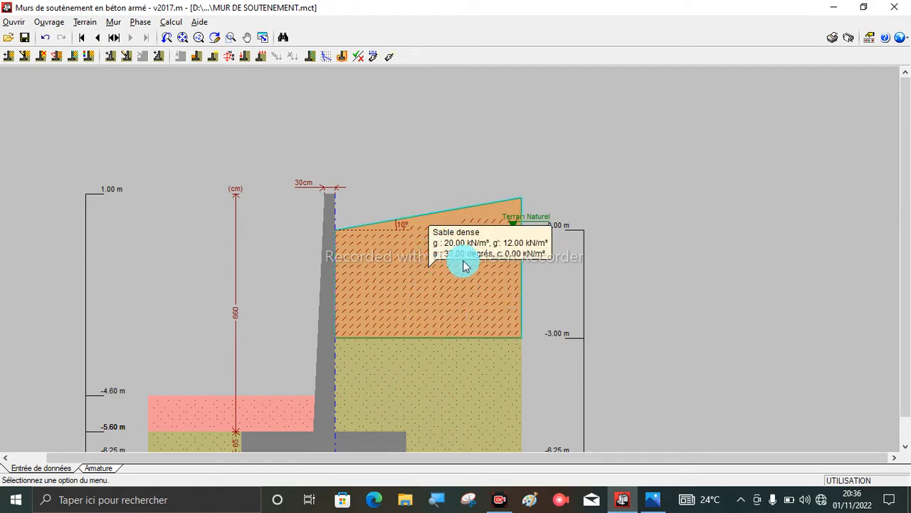
mouse_move(429, 275)
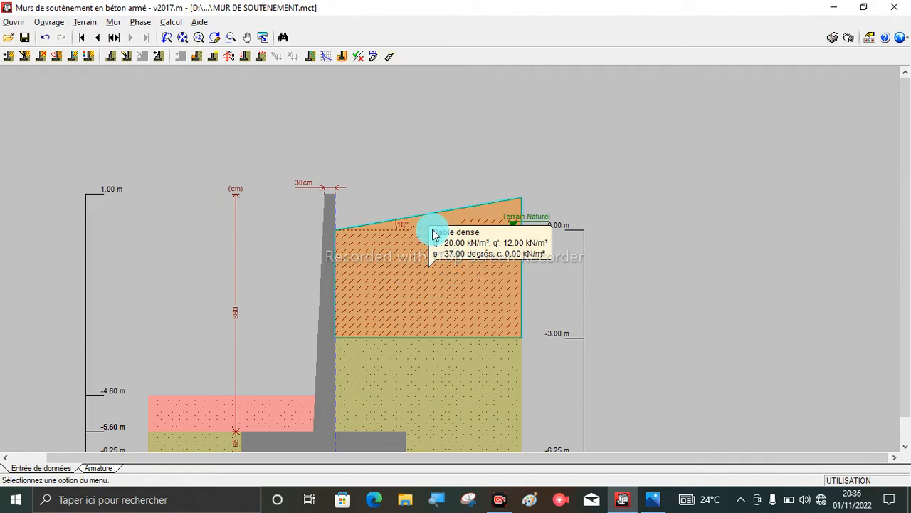
scroll(427, 260, up, 1)
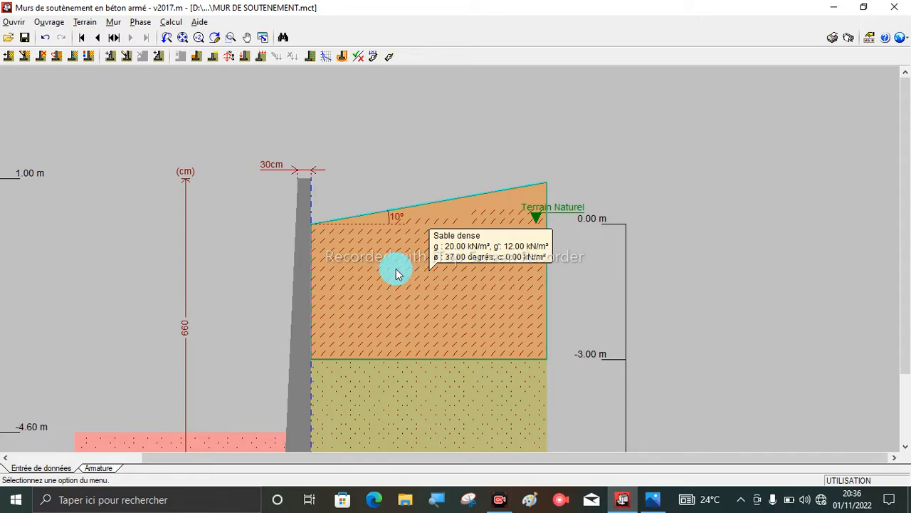
scroll(392, 269, down, 2)
scroll(392, 270, up, 2)
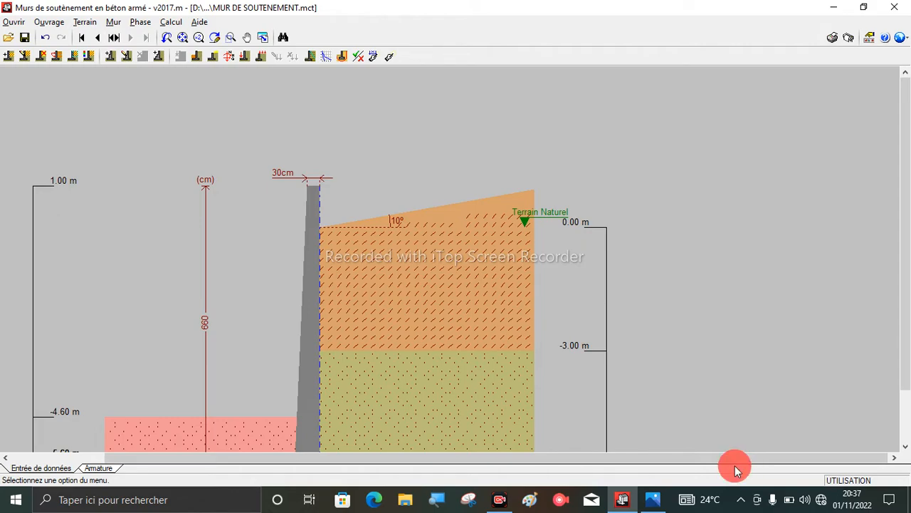
scroll(310, 205, down, 1)
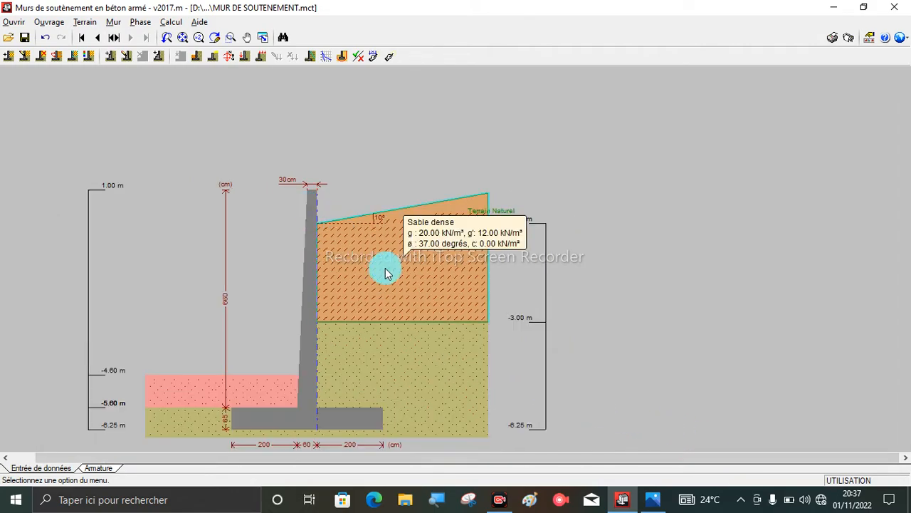
scroll(468, 278, up, 1)
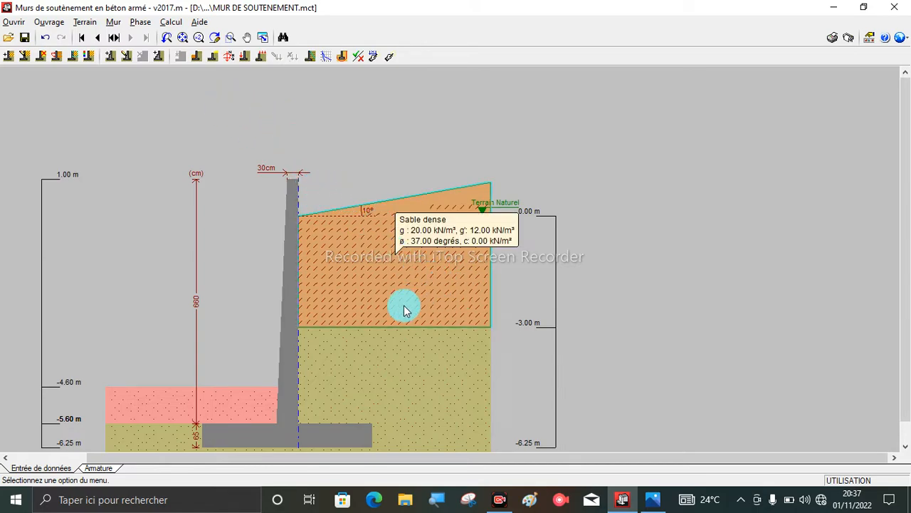
scroll(317, 241, down, 1)
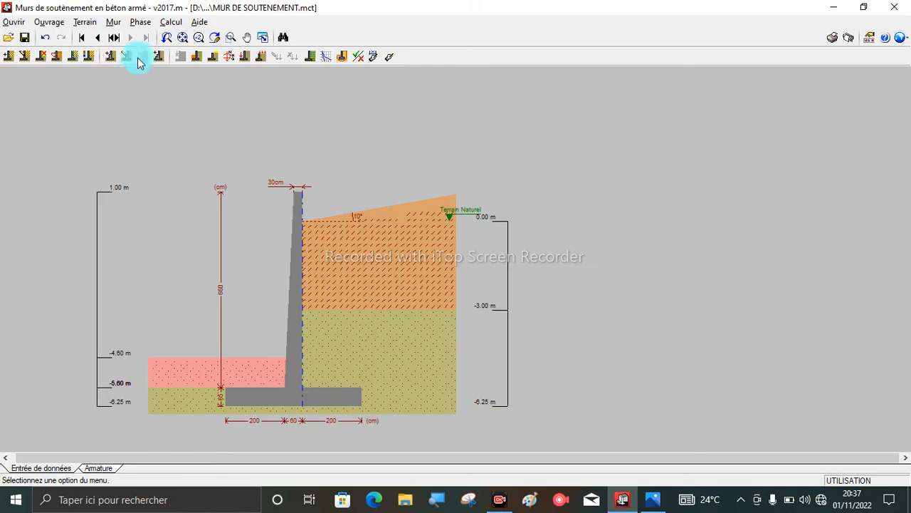
Step: Create a new load behind the wall in the UTILISATION phase with the load type En bande
click(259, 59)
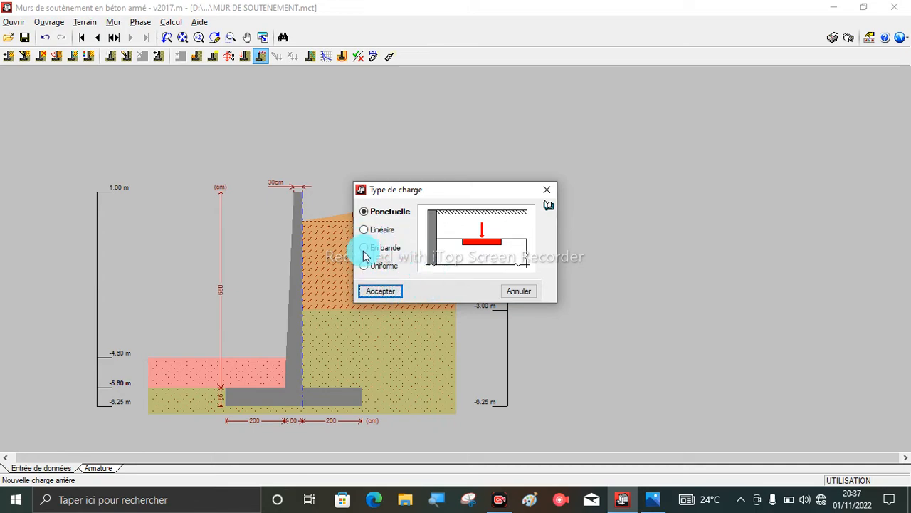
click(364, 248)
click(363, 232)
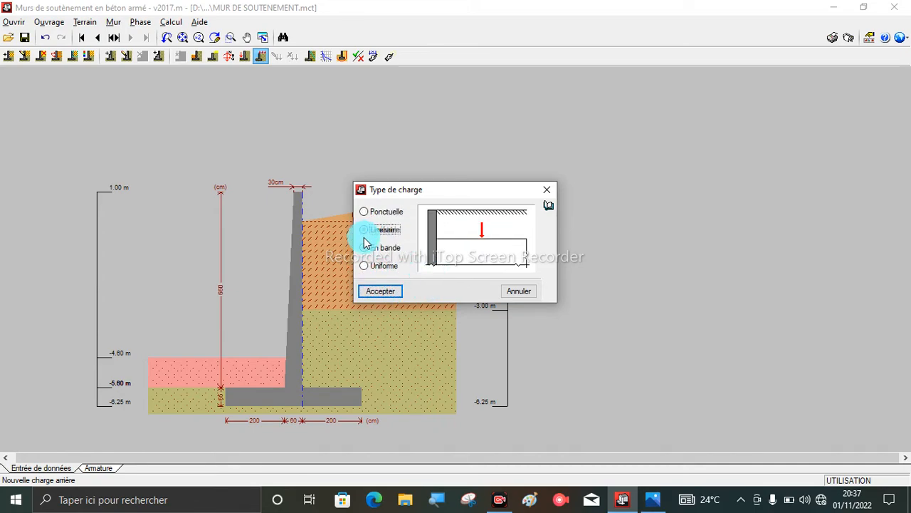
click(363, 251)
click(363, 266)
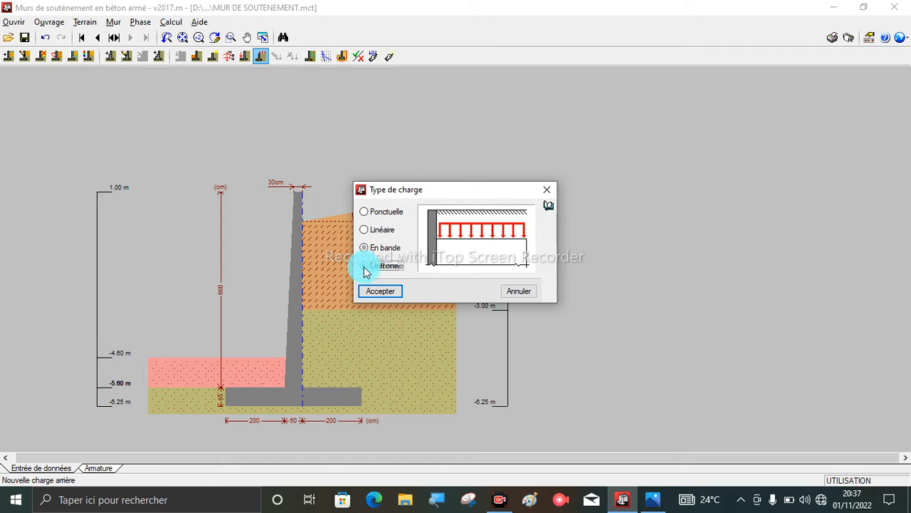
click(365, 229)
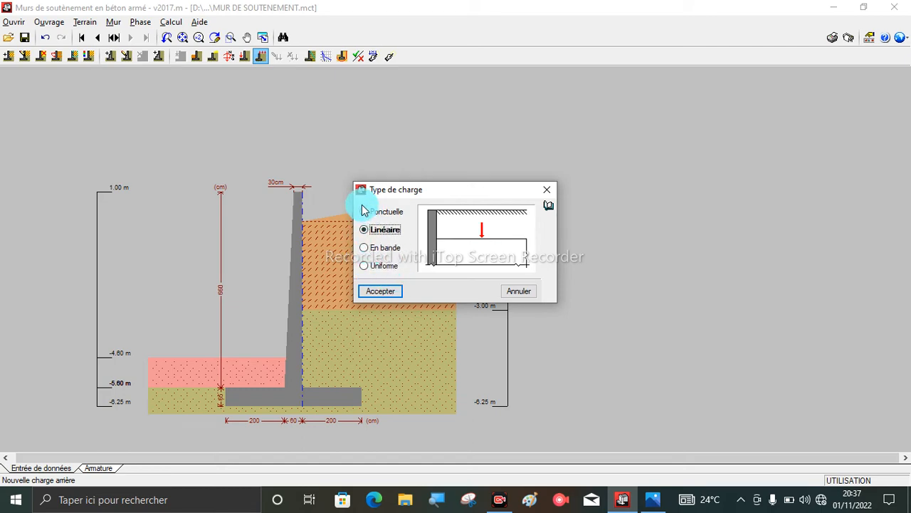
click(367, 249)
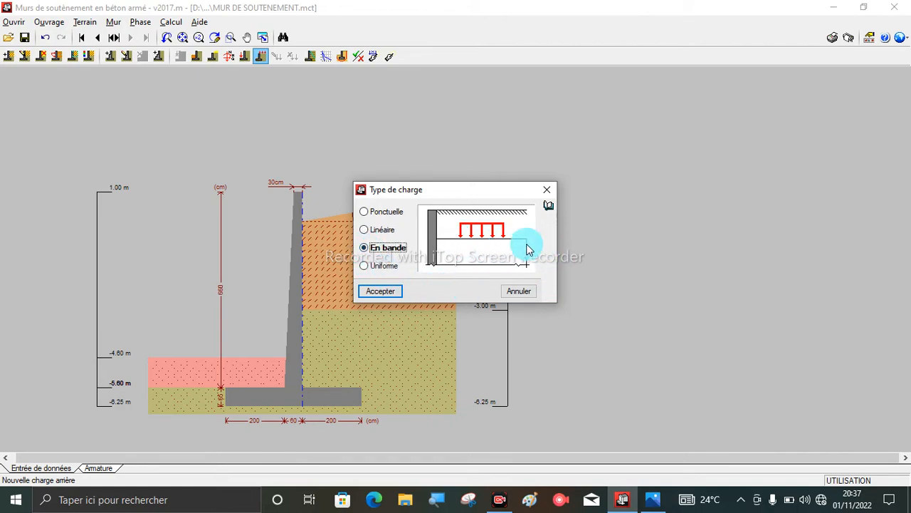
click(382, 293)
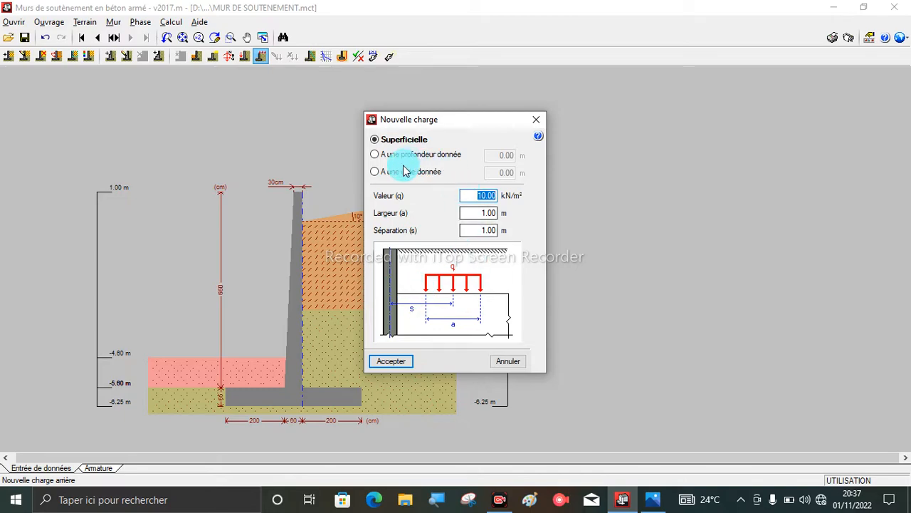
Step: Place the strip load at a given depth of 3 m, with a 10 kN/m² value, 1 m width and 1 m separation
click(377, 156)
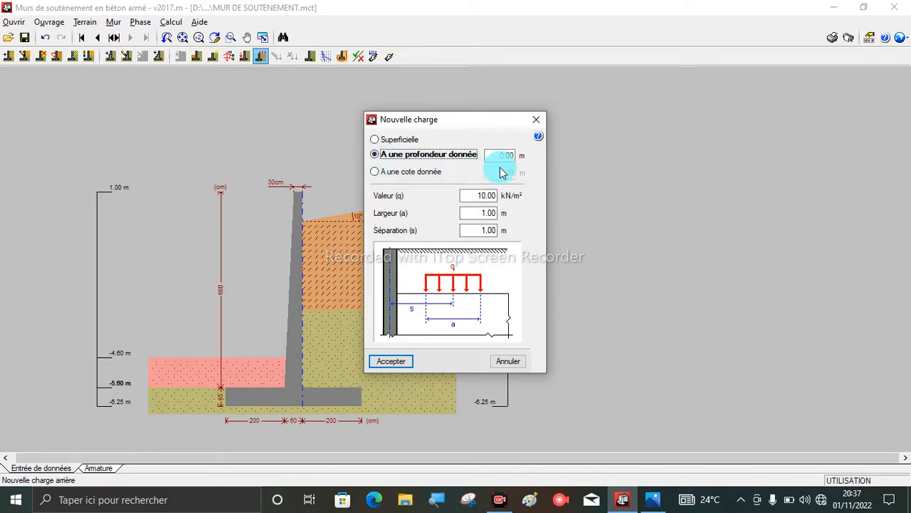
drag(466, 122, 683, 118)
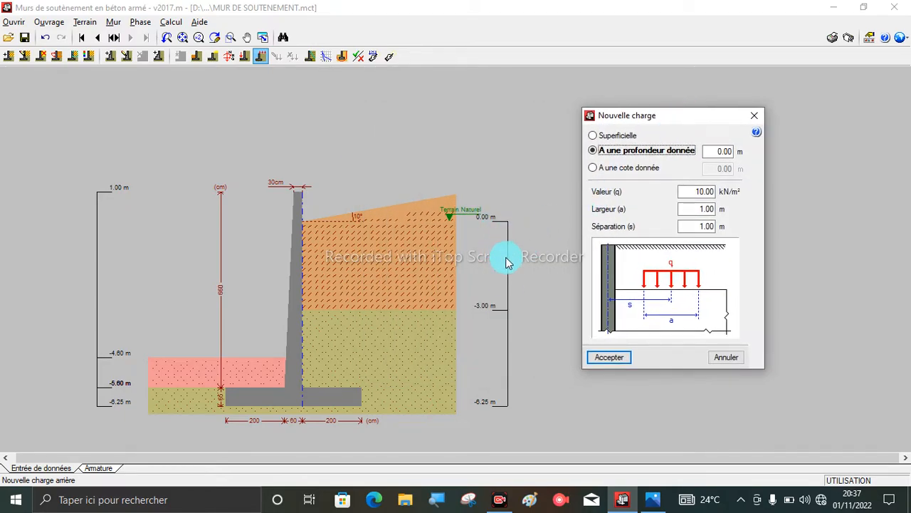
click(709, 152)
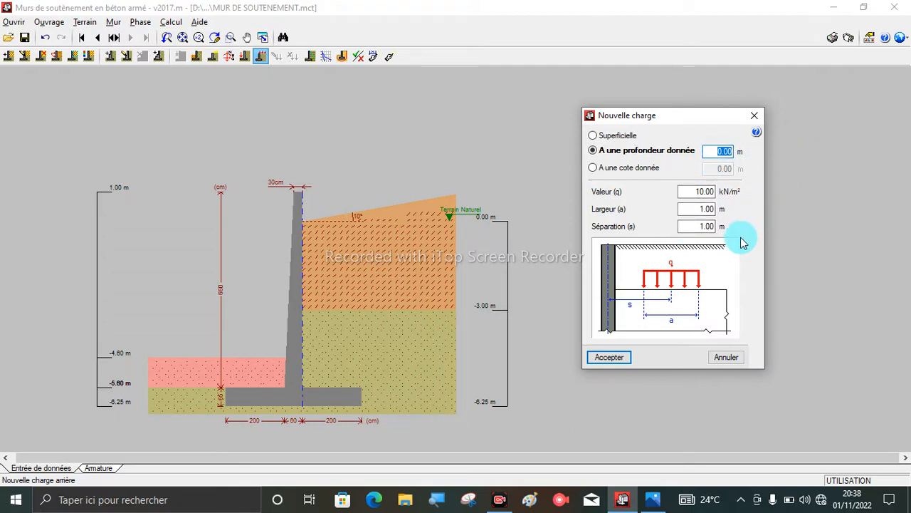
text(3)
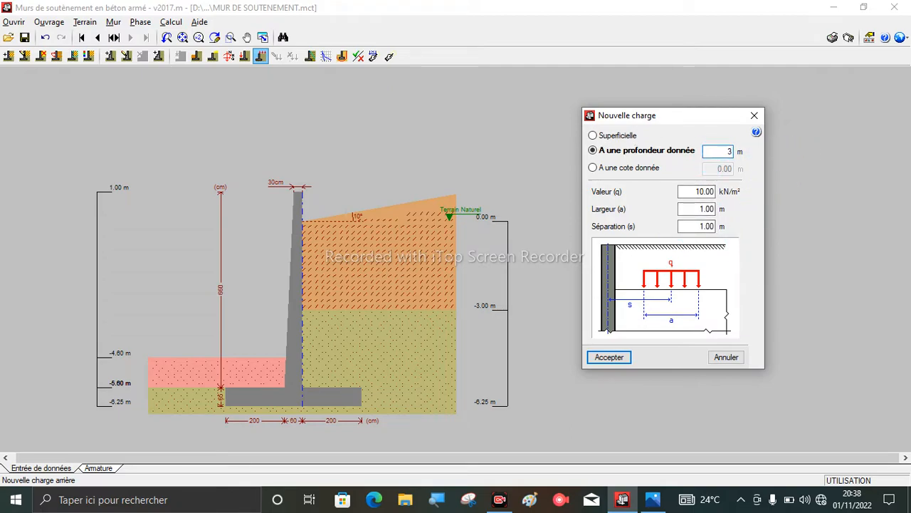
click(689, 190)
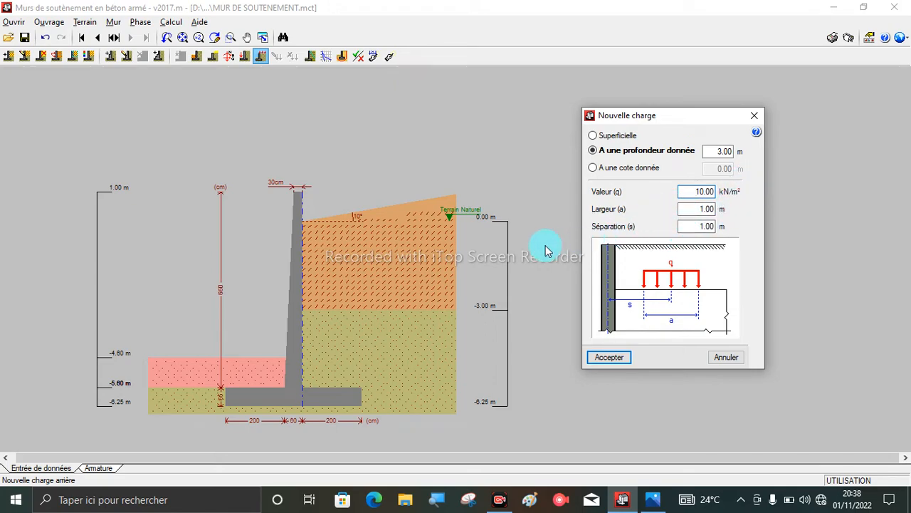
click(691, 224)
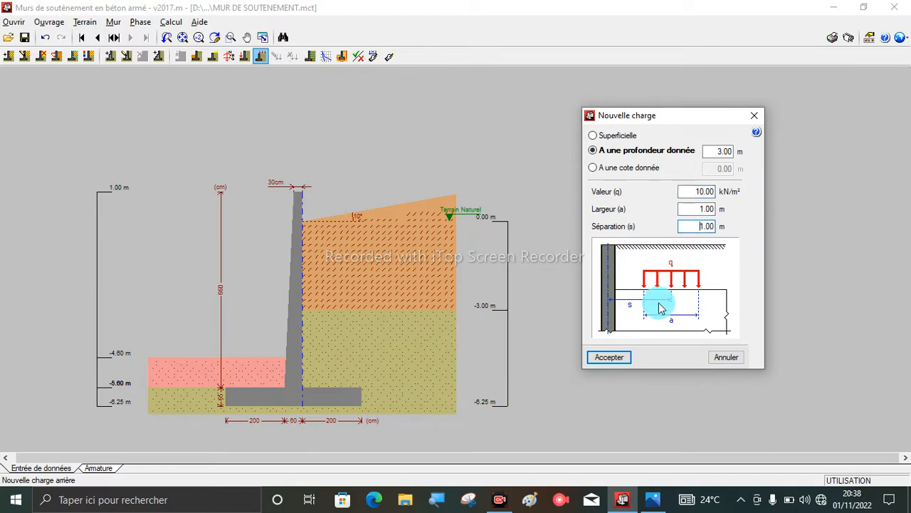
click(610, 357)
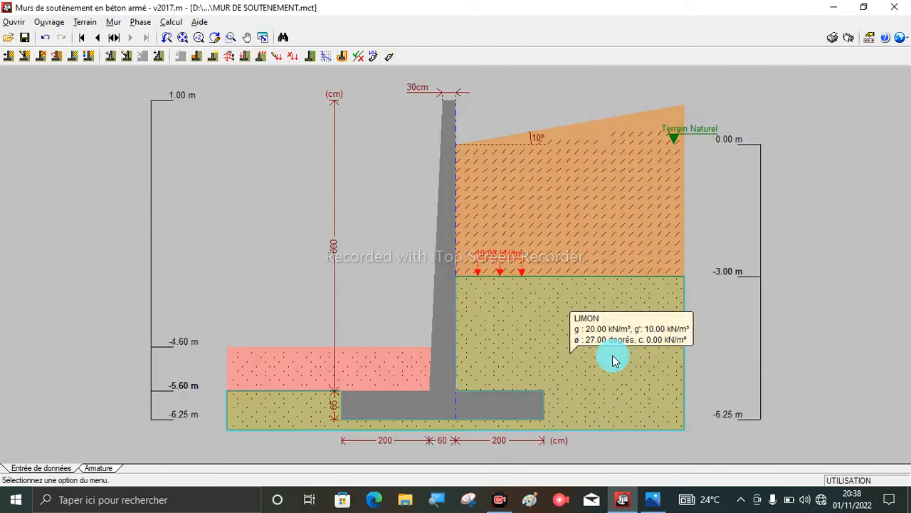
Step: Edit the strip load behind the wall and set its separation (s) to 3 m
scroll(498, 259, up, 2)
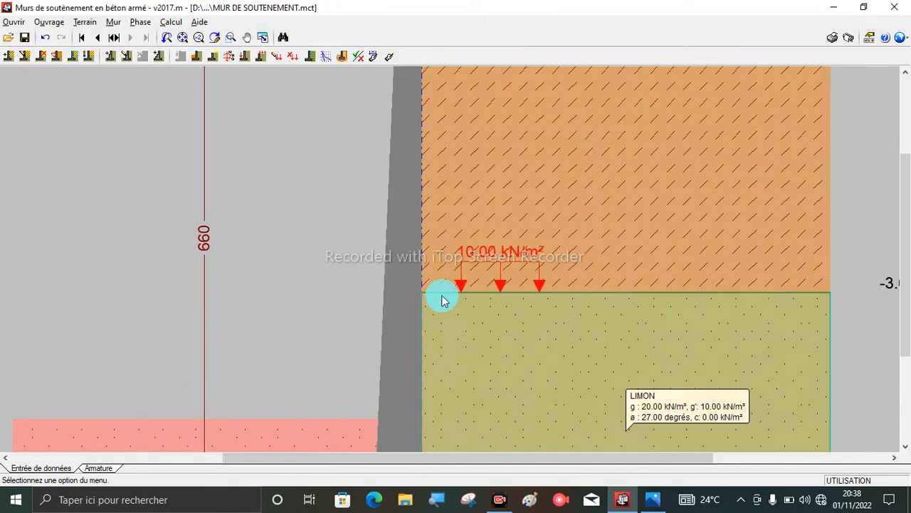
scroll(417, 301, down, 3)
scroll(459, 294, up, 3)
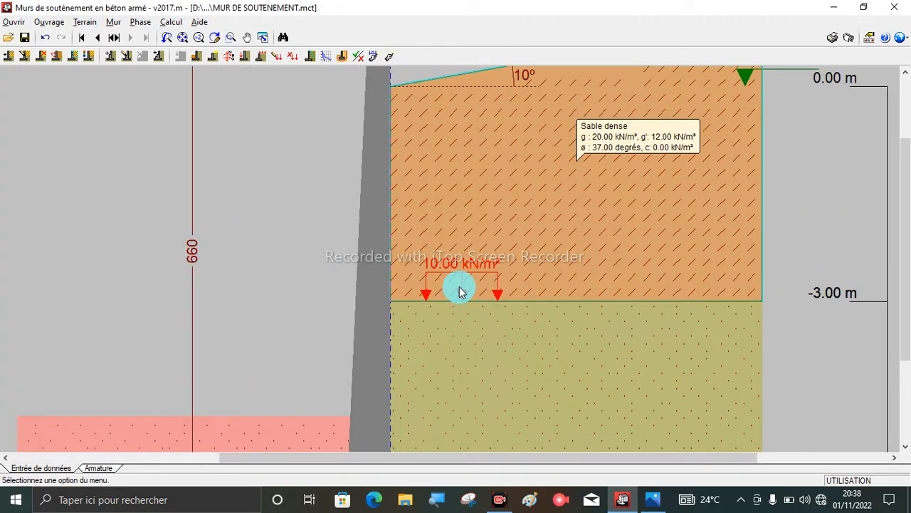
scroll(465, 285, up, 2)
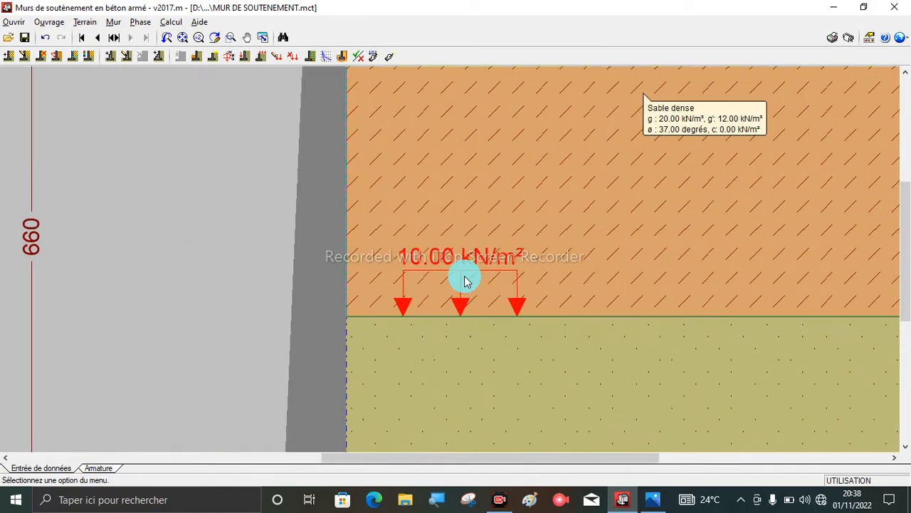
click(277, 59)
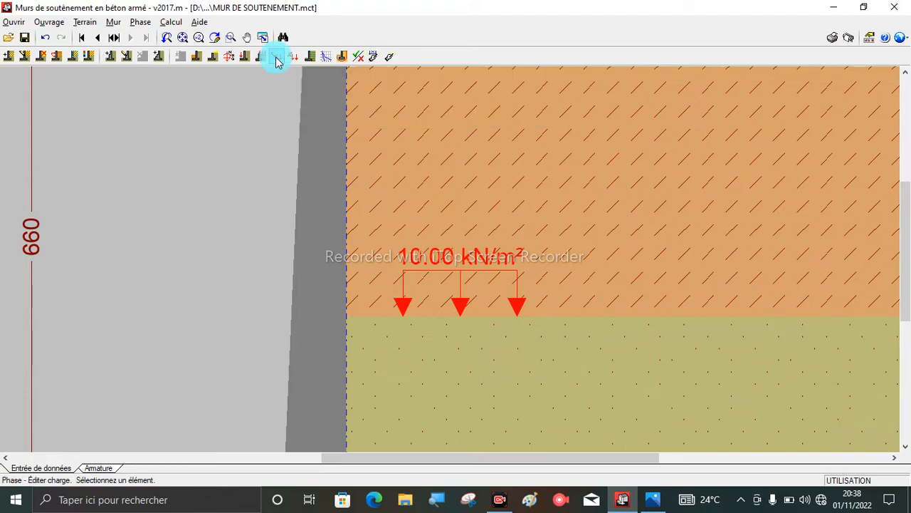
click(451, 275)
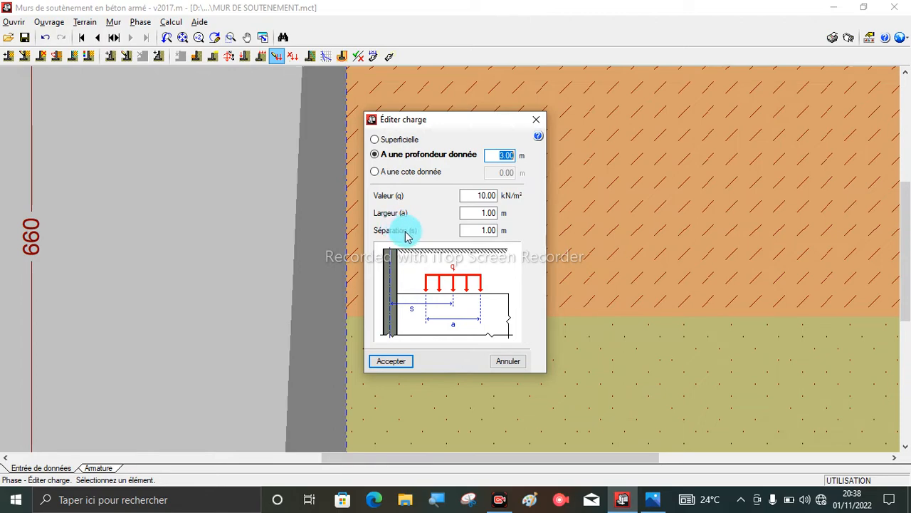
click(477, 230)
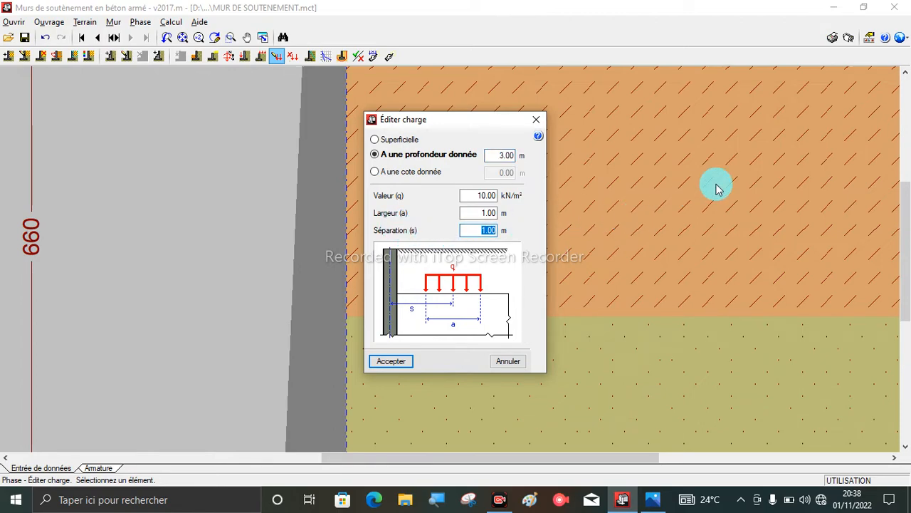
text(3)
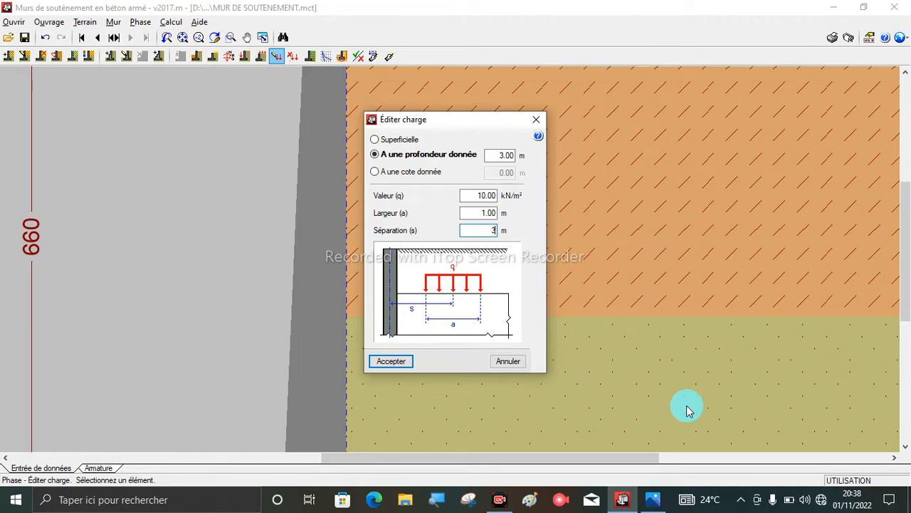
click(381, 362)
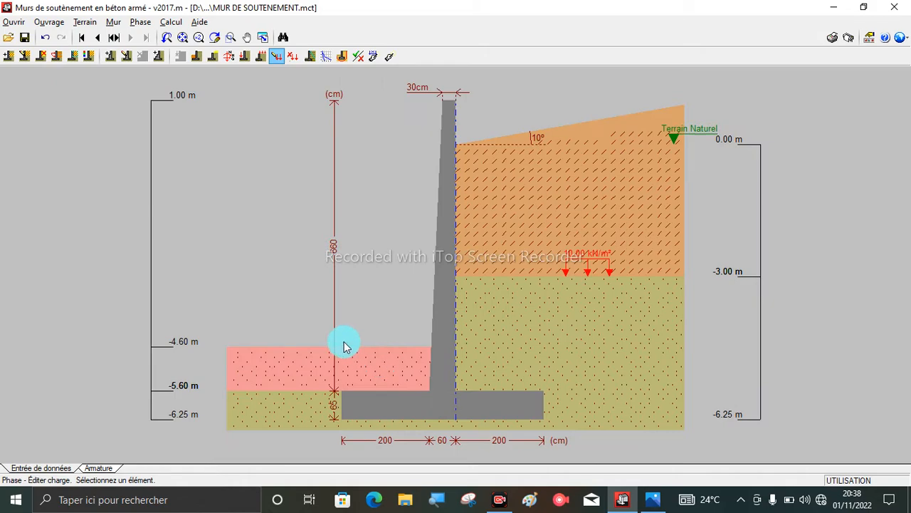
Step: Check the strip load's position behind the wall and compare the section in the CONSTRUCTION and UTILISATION phases
scroll(641, 262, up, 2)
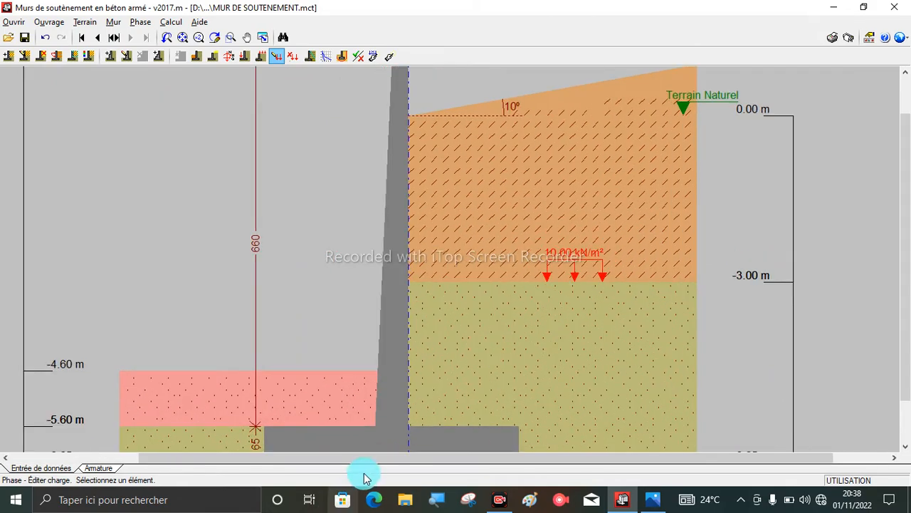
scroll(510, 275, down, 3)
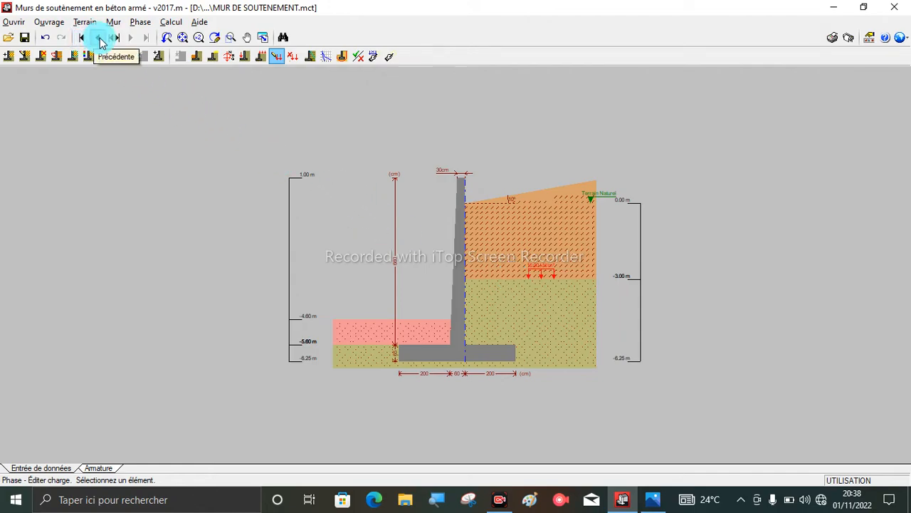
click(101, 43)
scroll(559, 276, up, 1)
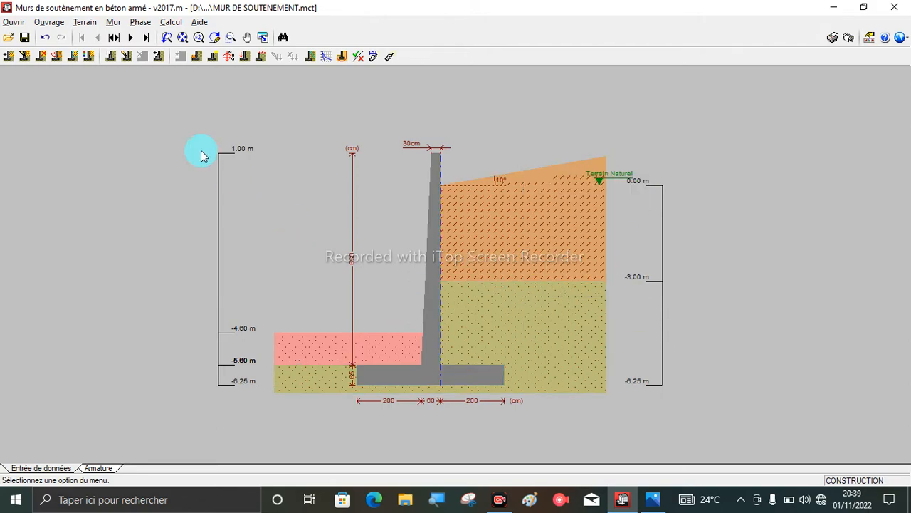
click(131, 38)
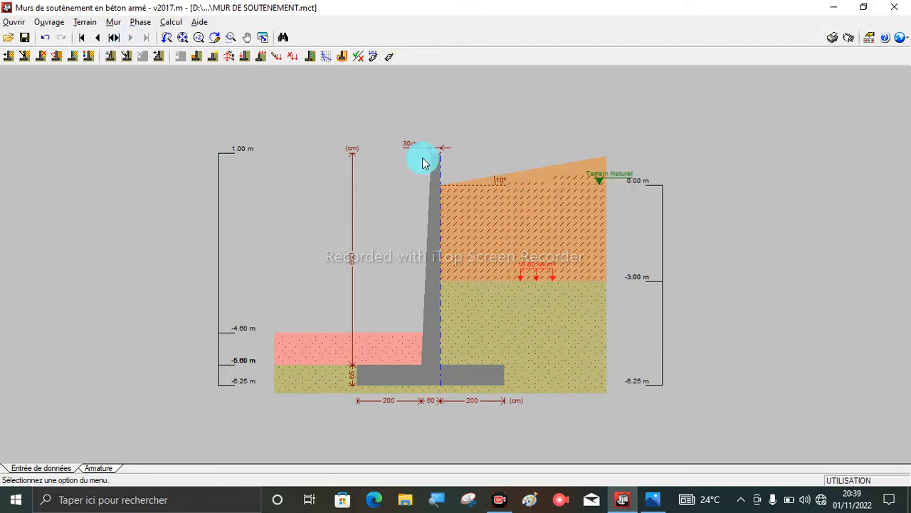
scroll(549, 272, up, 1)
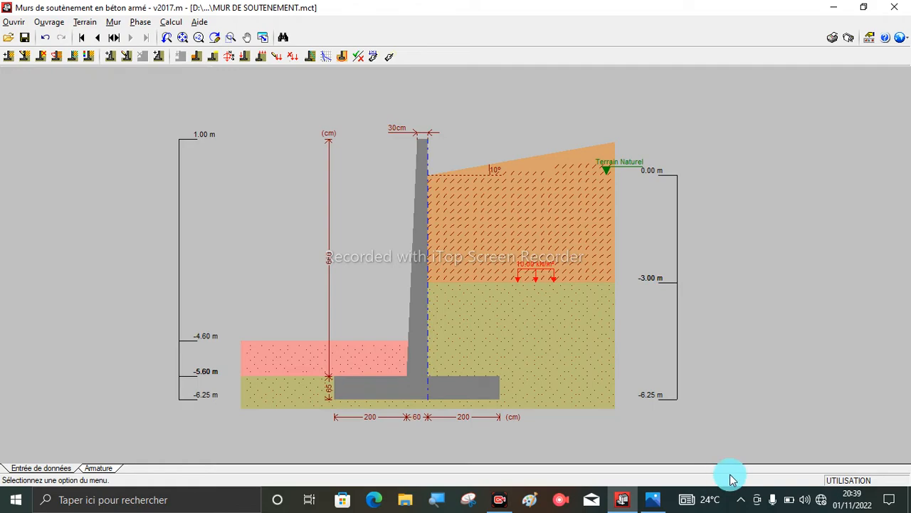
scroll(735, 473, up, 2)
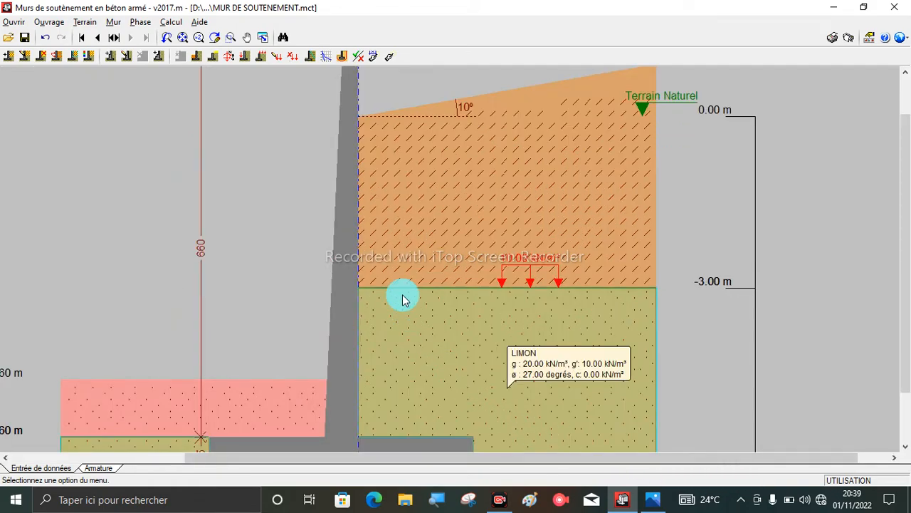
scroll(398, 266, down, 1)
scroll(397, 266, down, 1)
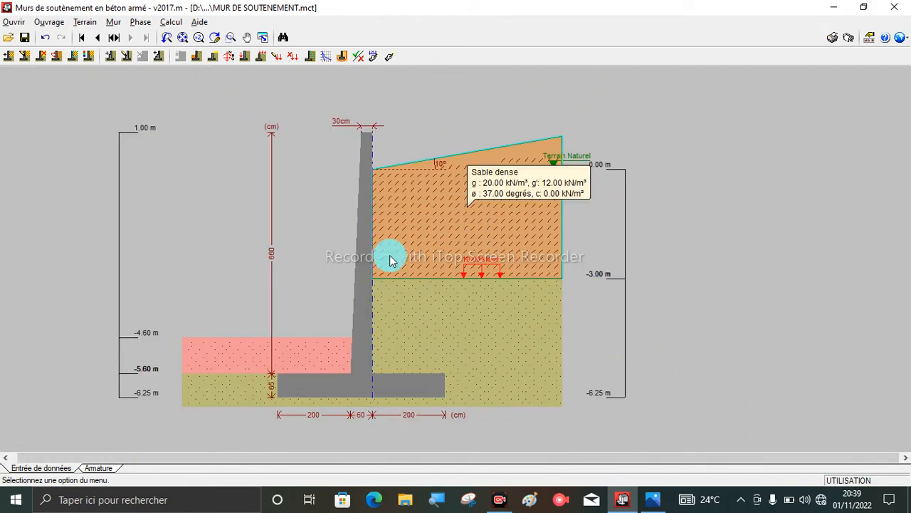
Step: Run the complete sizing of the wall and open the full list of checks performed
click(171, 22)
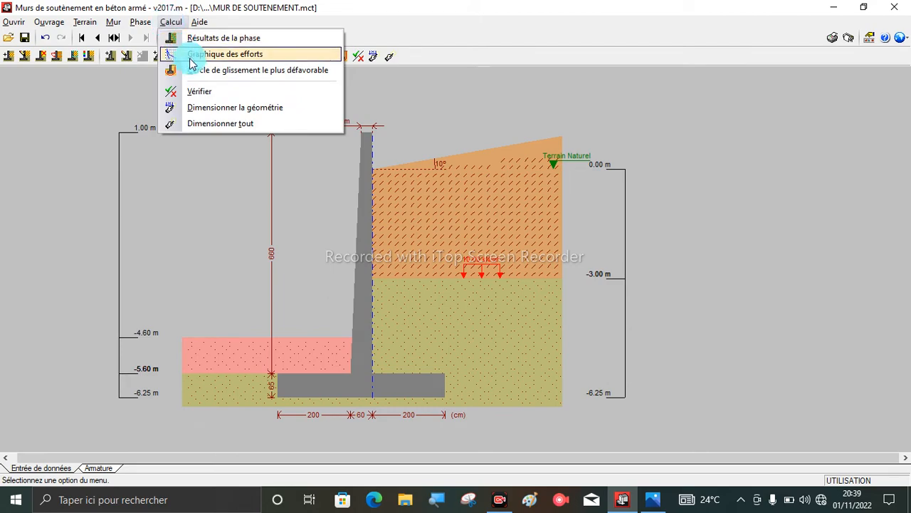
click(219, 125)
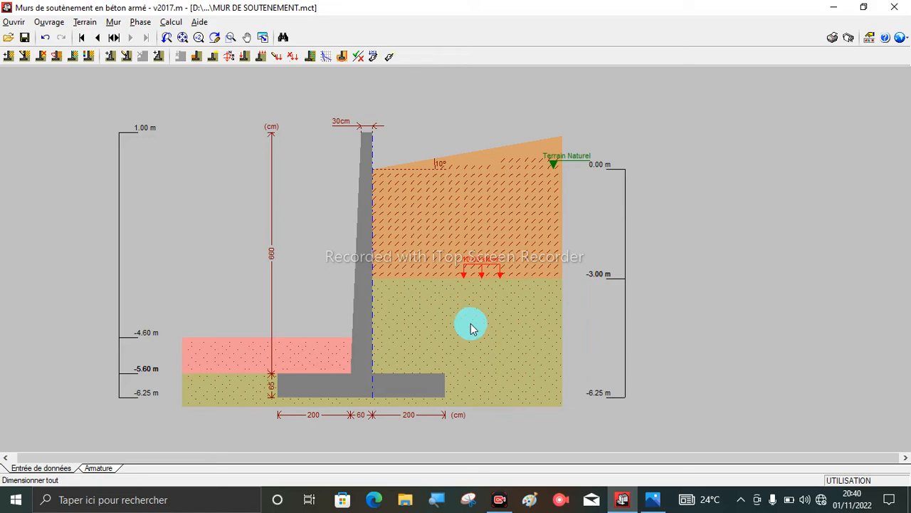
click(390, 56)
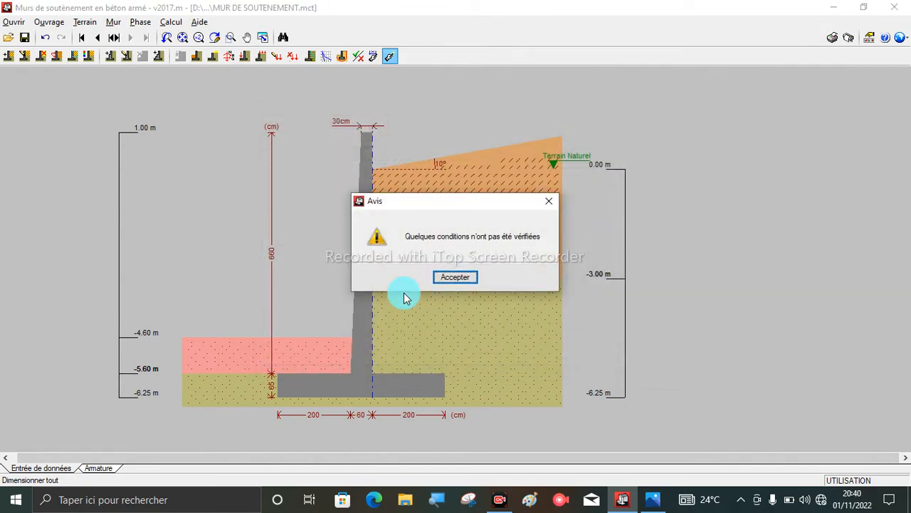
click(459, 278)
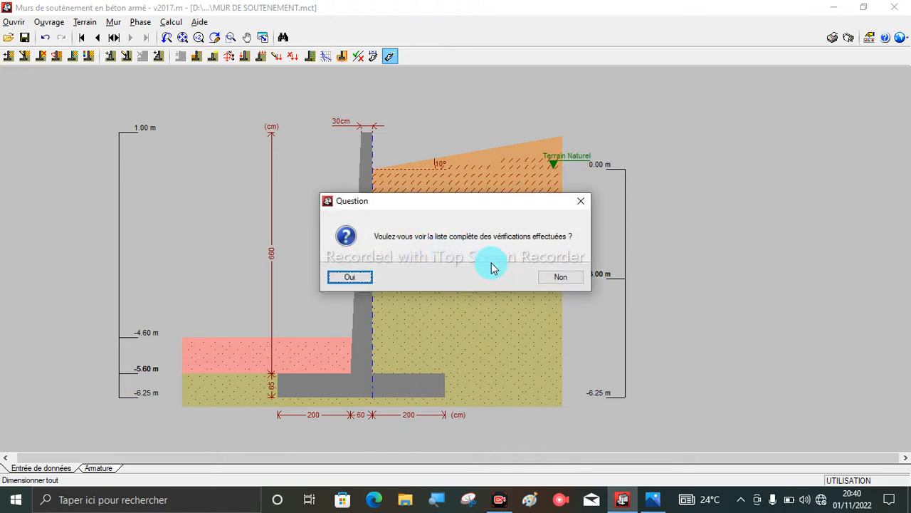
click(349, 277)
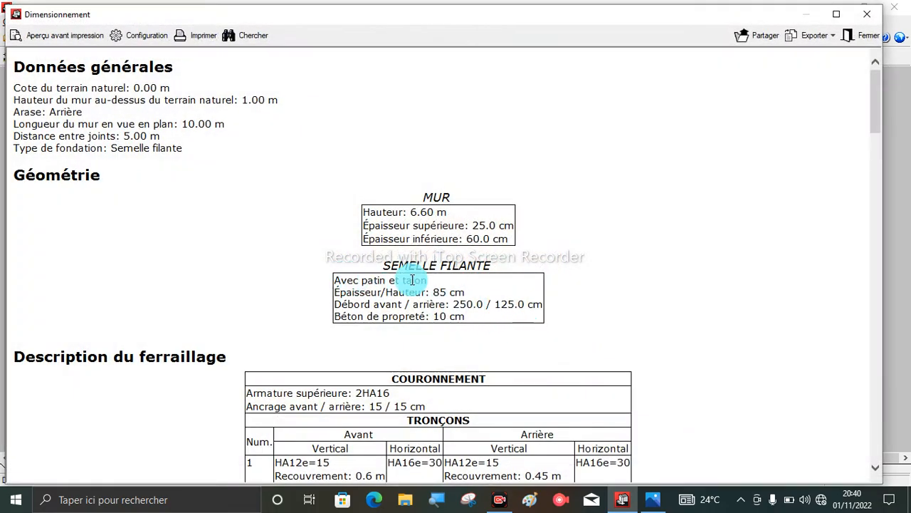
Step: Examine the geometry, reinforcement description, and wall and footing checks in the sizing report, and close the report
scroll(412, 280, down, 3)
scroll(412, 279, down, 3)
scroll(411, 280, up, 6)
scroll(411, 280, down, 9)
scroll(411, 280, up, 9)
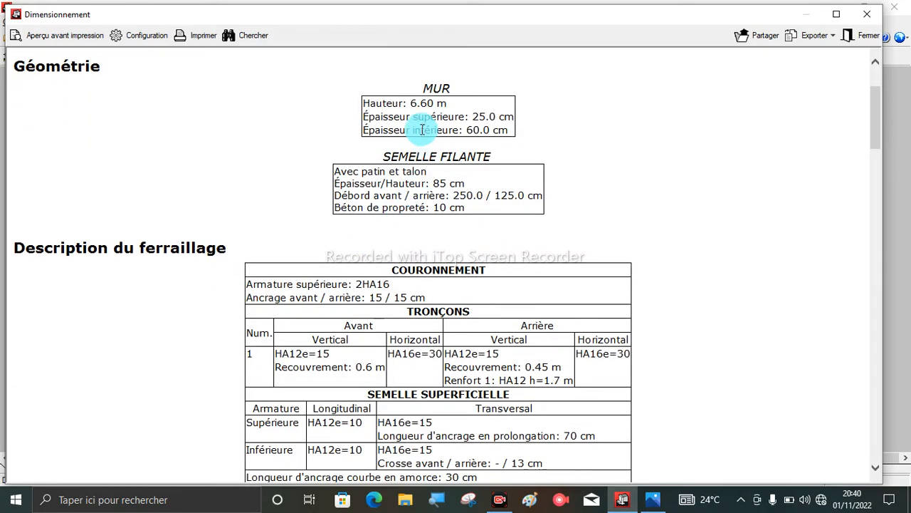
scroll(420, 135, down, 6)
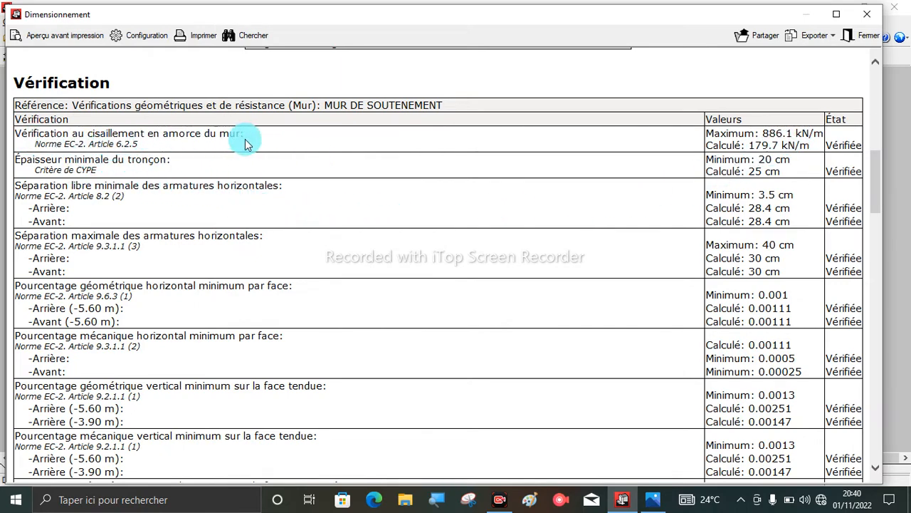
scroll(751, 143, down, 3)
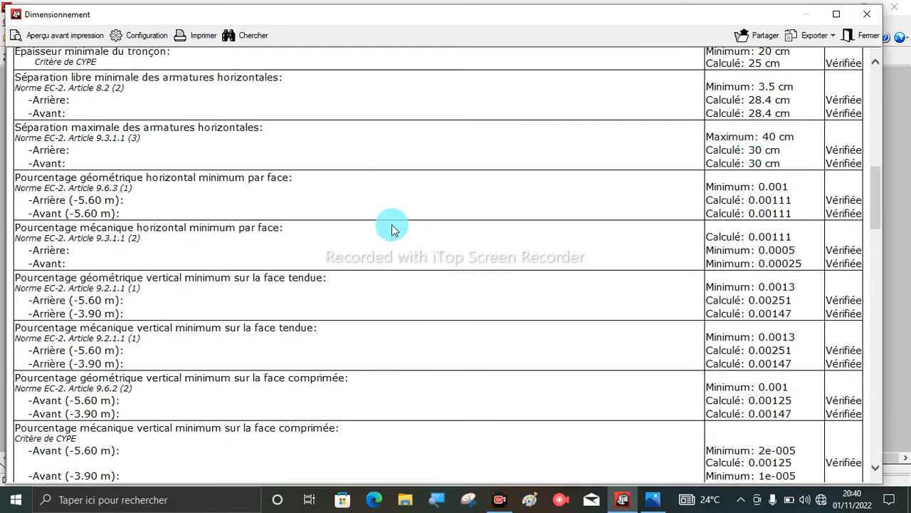
scroll(393, 228, down, 20)
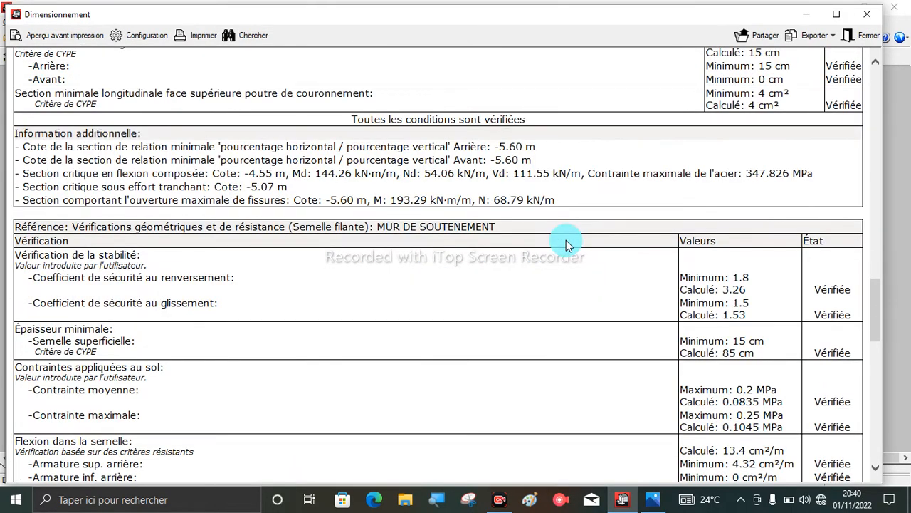
scroll(566, 239, down, 12)
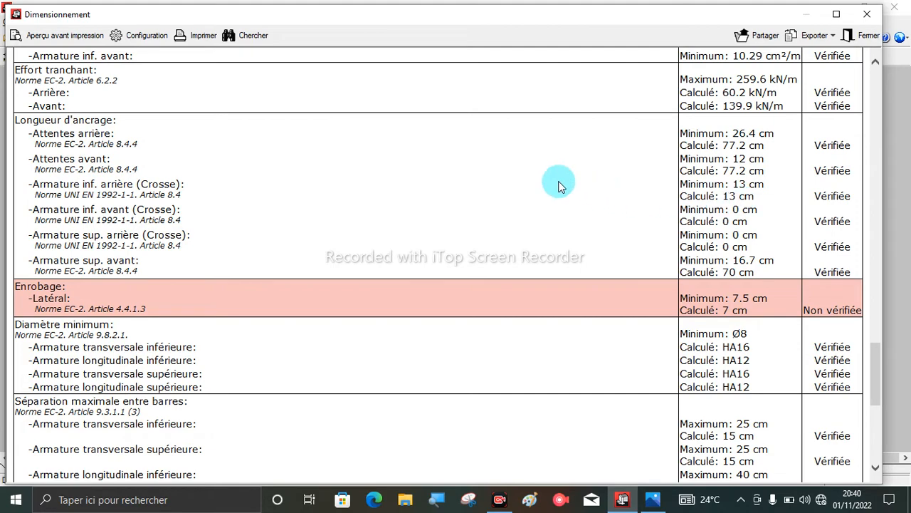
click(863, 15)
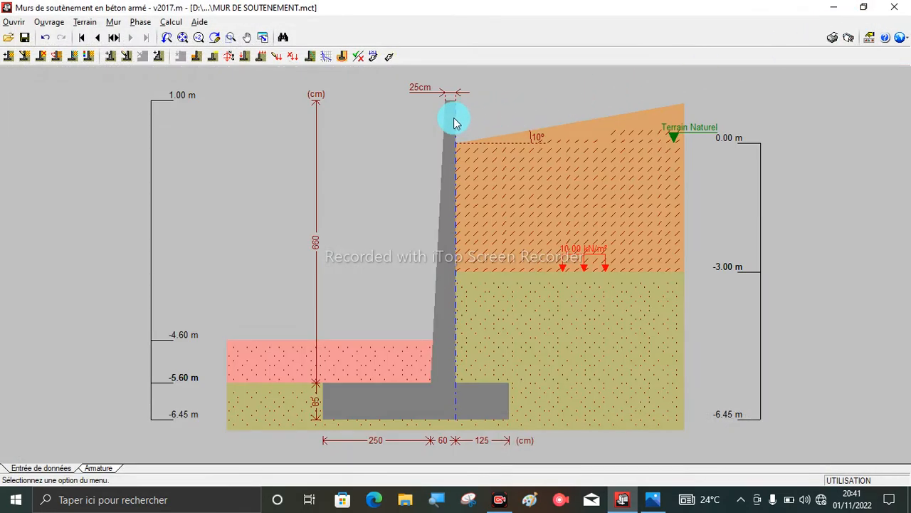
Step: Review the wall's general data, the stem's upper and lower thicknesses, and the foundation typology
click(40, 24)
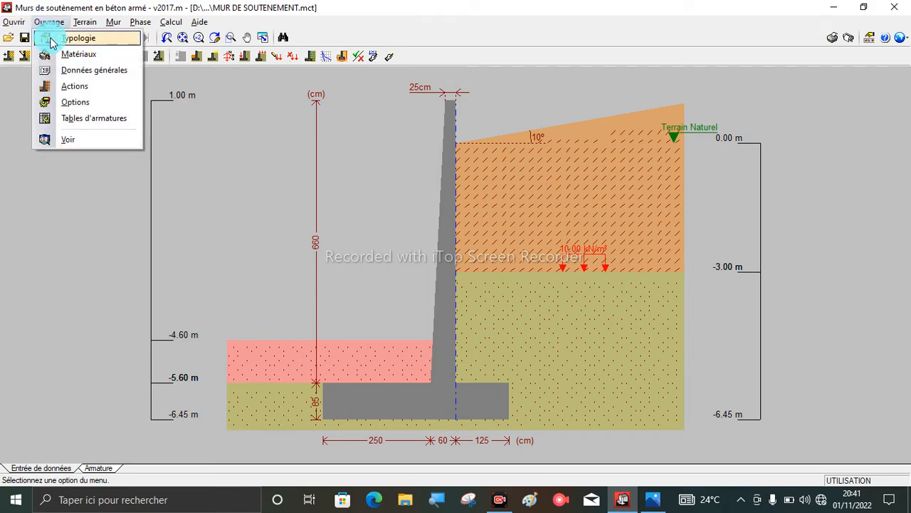
click(72, 74)
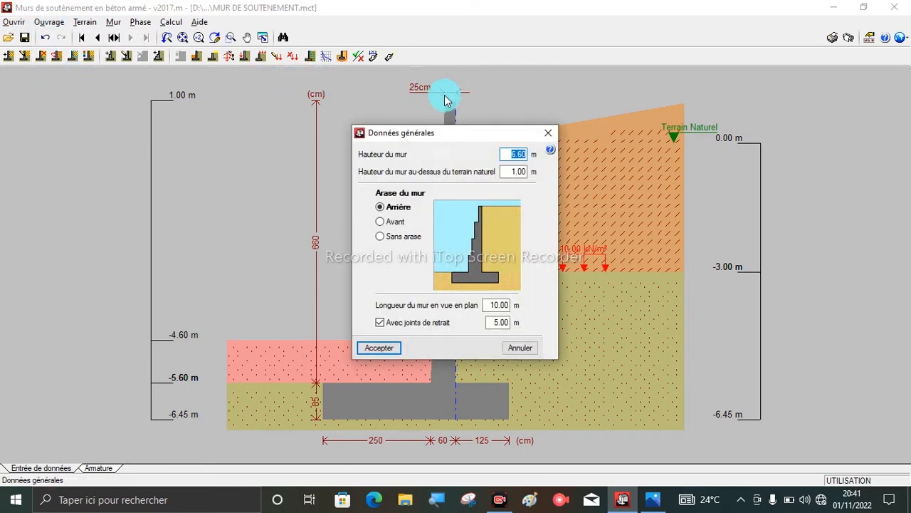
click(546, 135)
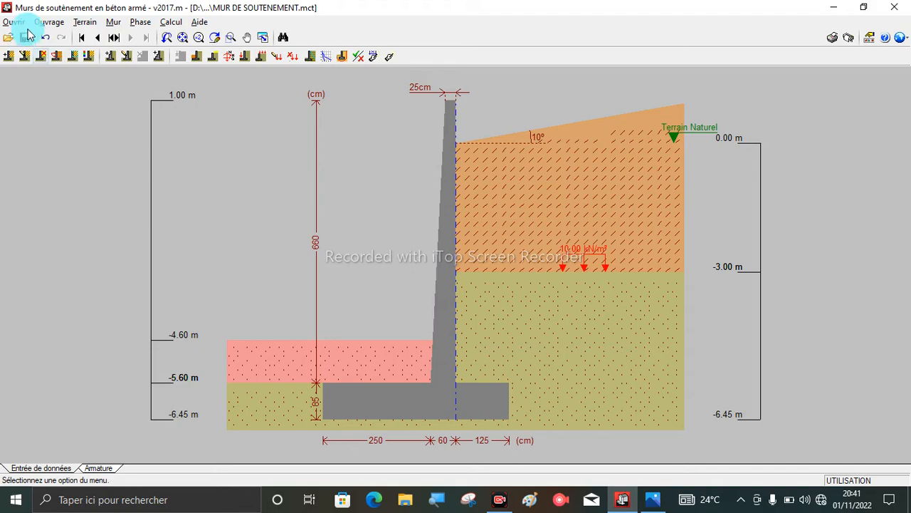
click(114, 23)
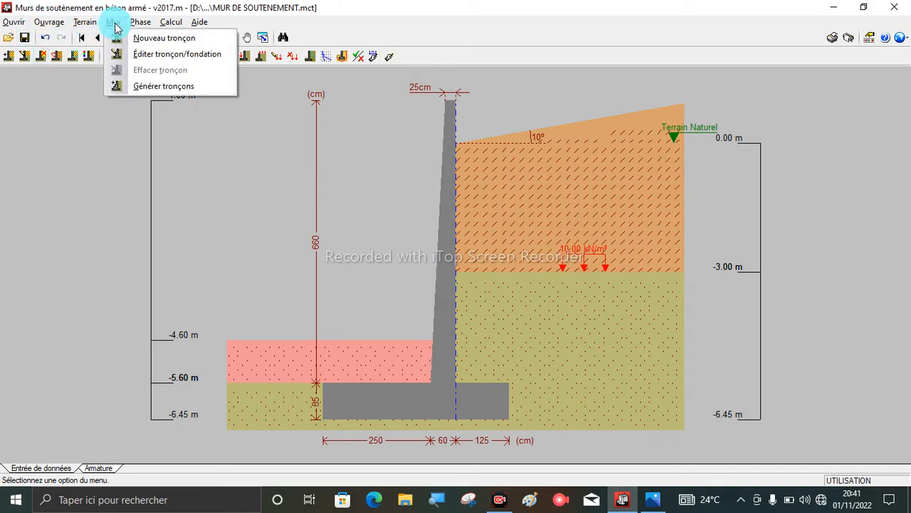
click(171, 54)
click(438, 288)
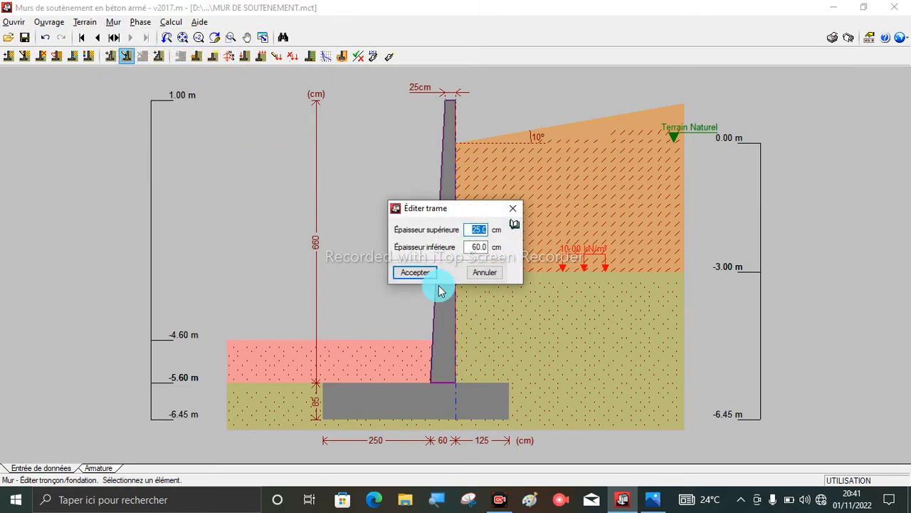
click(481, 274)
click(40, 23)
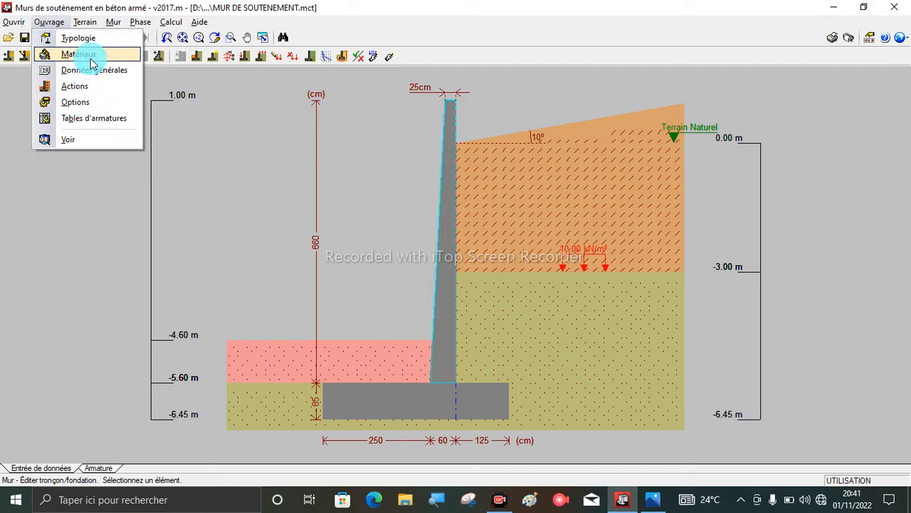
click(106, 42)
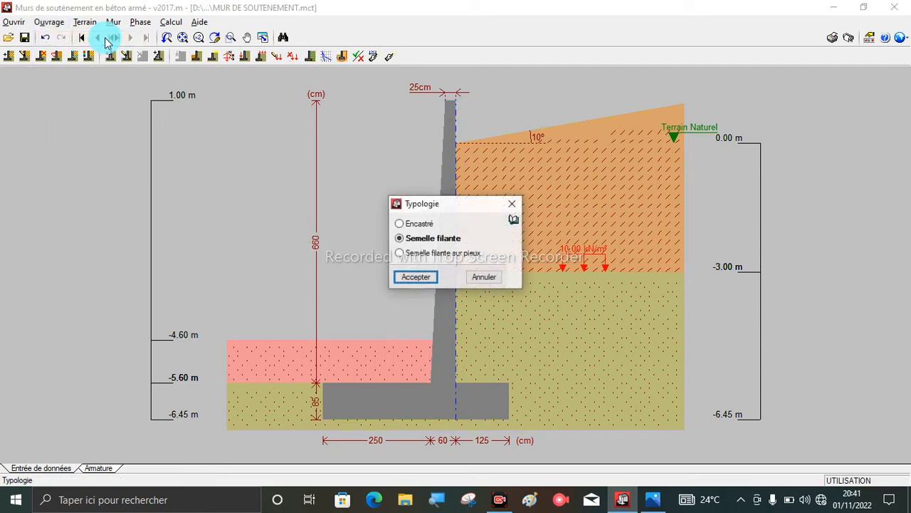
click(490, 274)
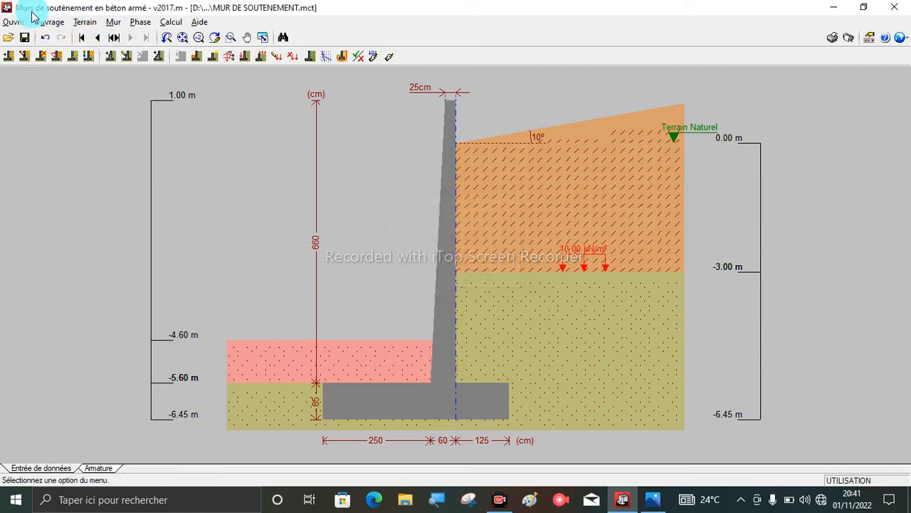
Step: Set the lateral cover of the foundation (Enrobage latéral de la fondation) to 8 cm in the material settings
click(43, 22)
click(85, 52)
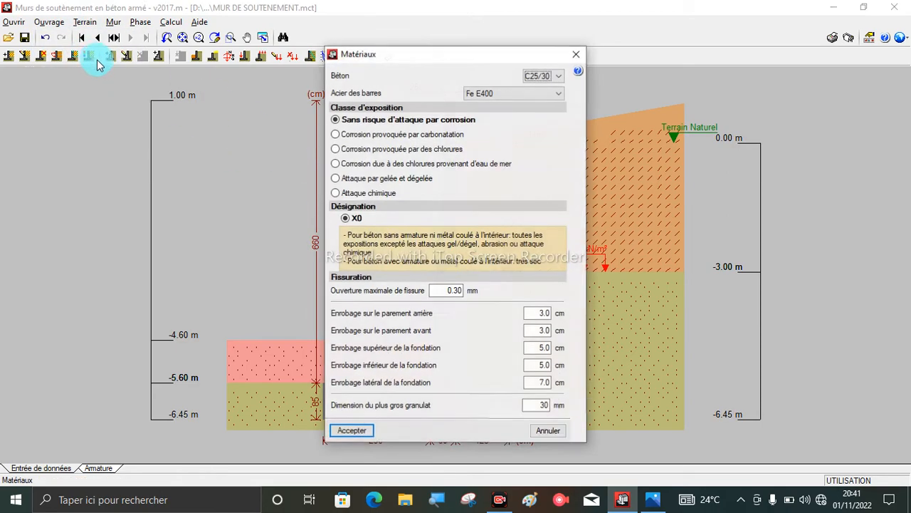
drag(434, 60, 447, 15)
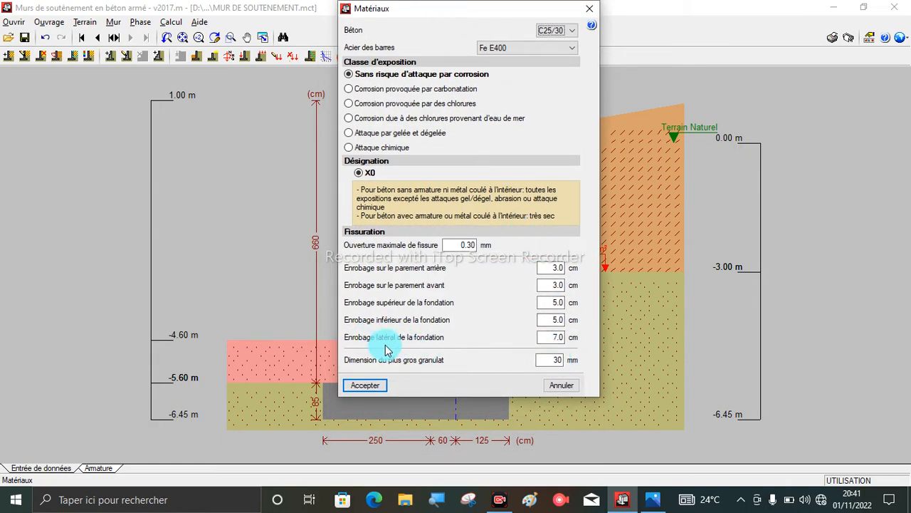
double_click(552, 337)
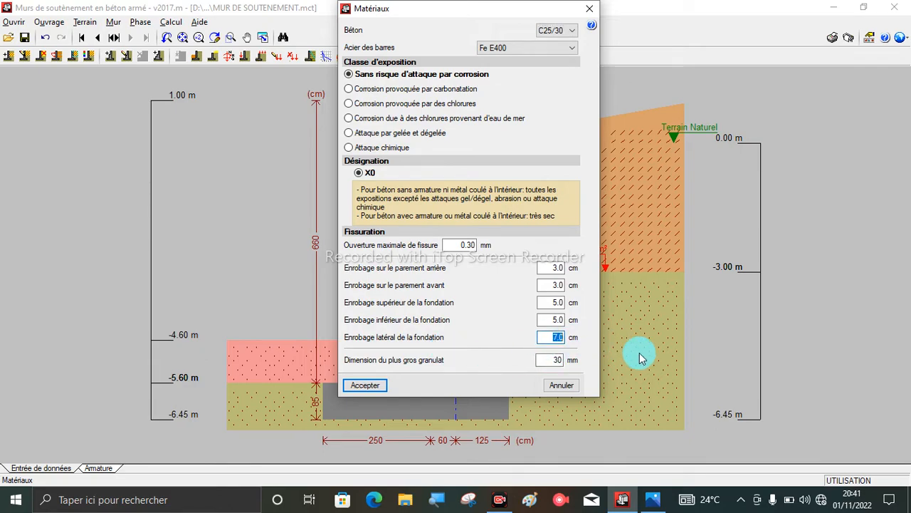
text(8)
click(365, 385)
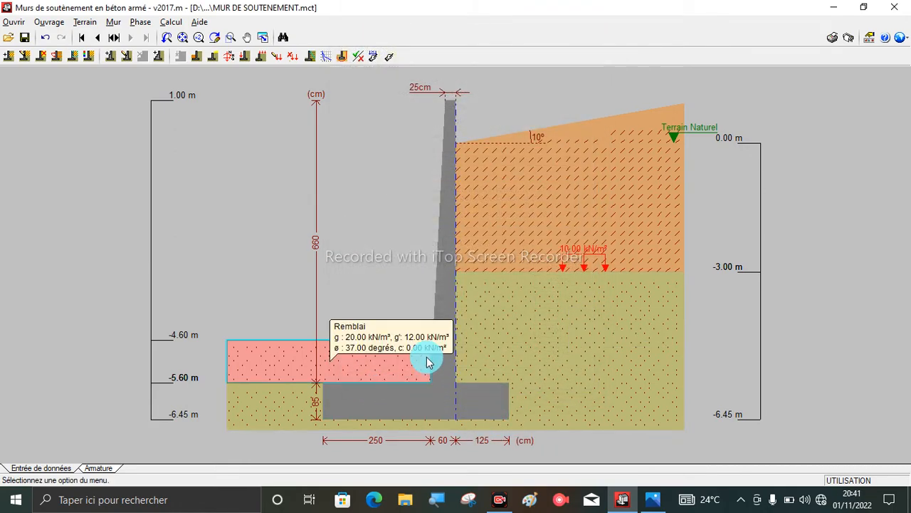
Step: Rerun the complete sizing of the wall with the updated cover and open the full list of checks
scroll(427, 360, down, 2)
scroll(444, 411, up, 1)
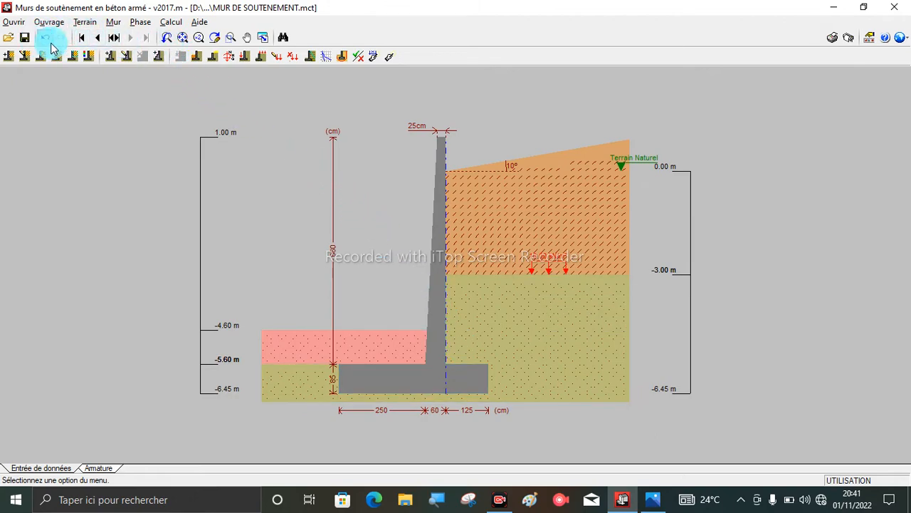
click(171, 22)
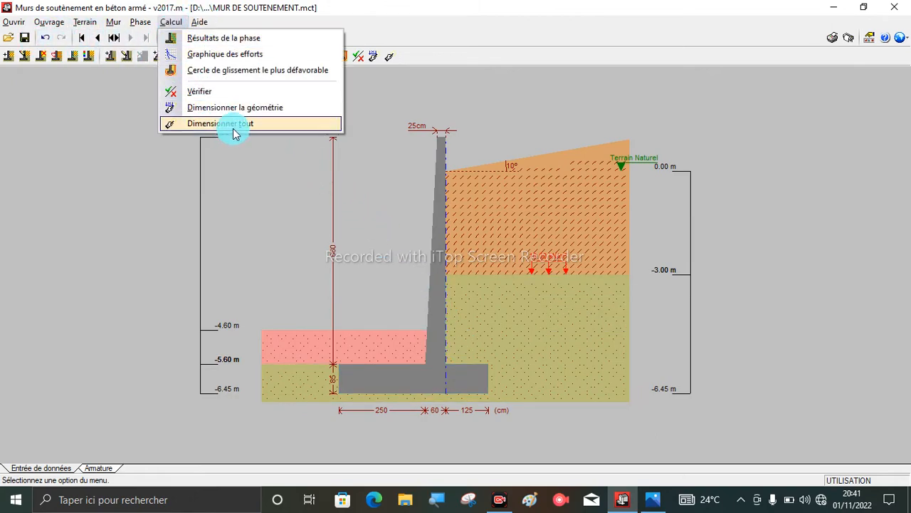
click(235, 125)
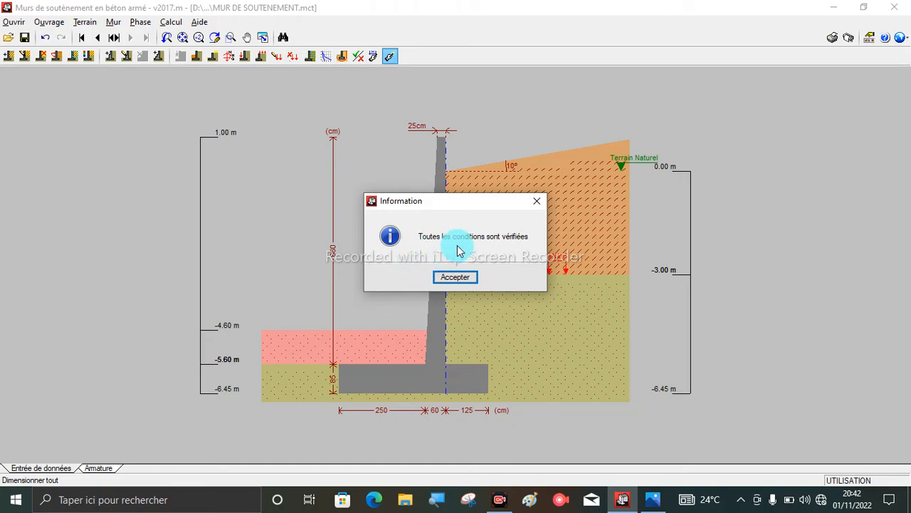
click(458, 278)
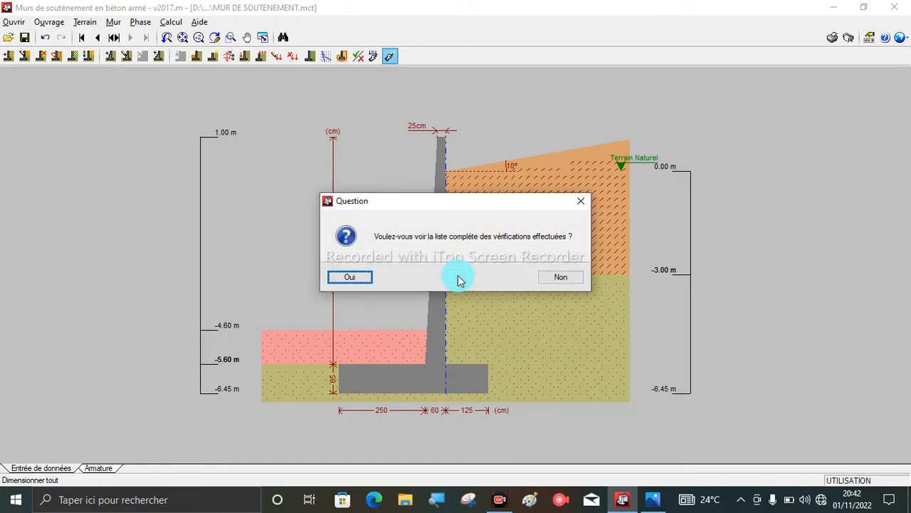
click(354, 277)
Step: Examine the footing's cover, anchorage, stability and soil stress checks and the wall's resistance checks in the sizing report, and close it
scroll(502, 264, down, 15)
scroll(503, 267, down, 10)
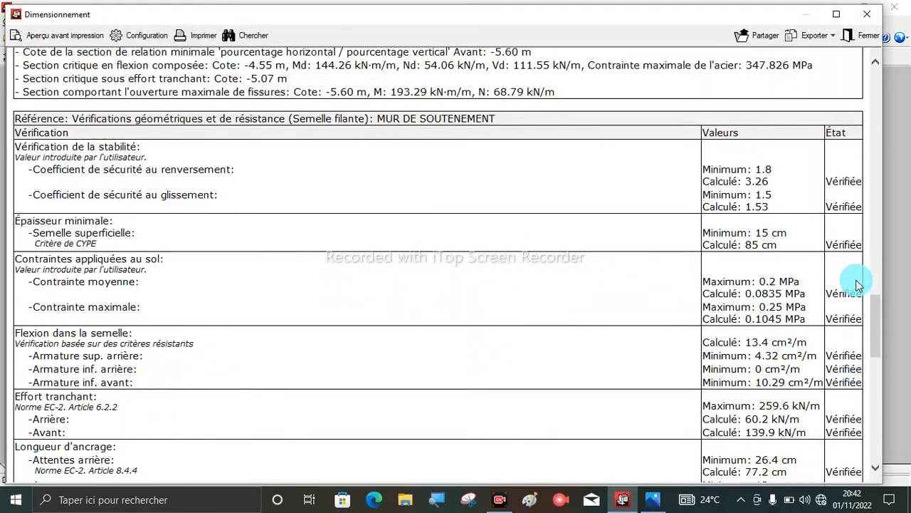
scroll(762, 301, down, 10)
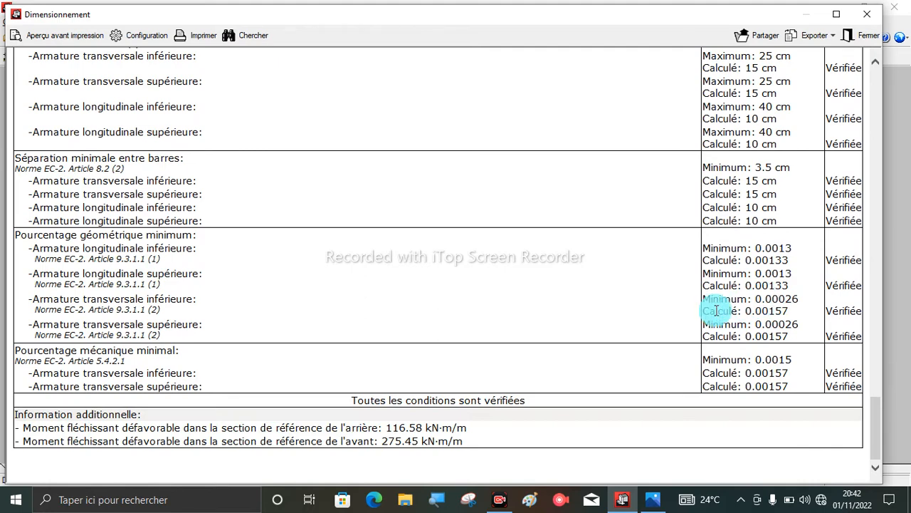
scroll(748, 213, up, 5)
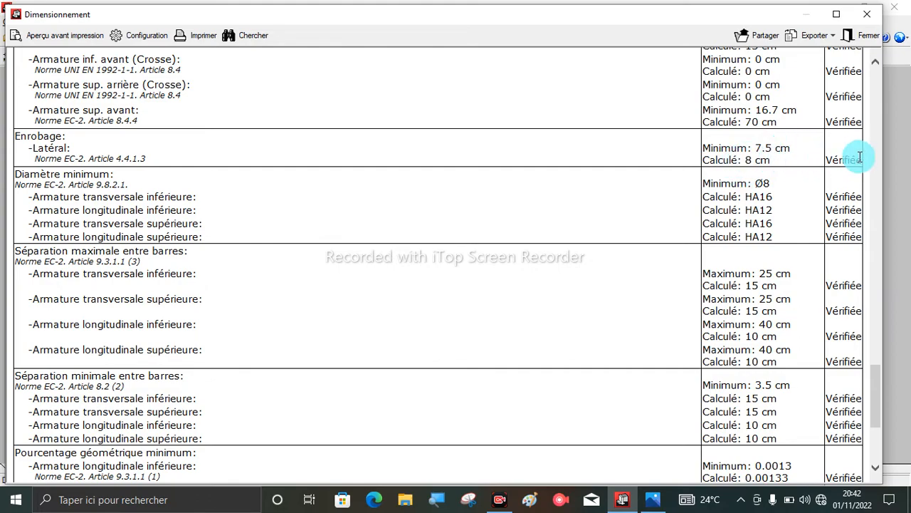
scroll(859, 157, up, 5)
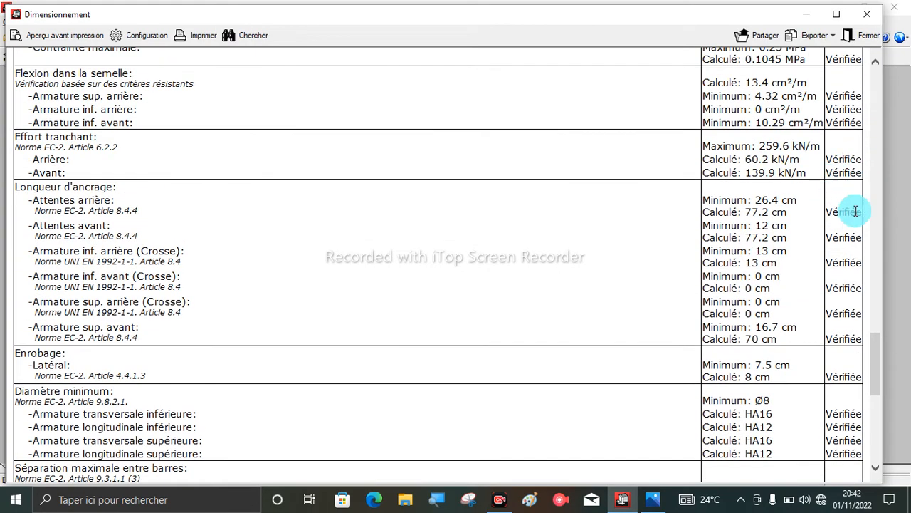
scroll(856, 211, up, 2)
scroll(856, 211, up, 3)
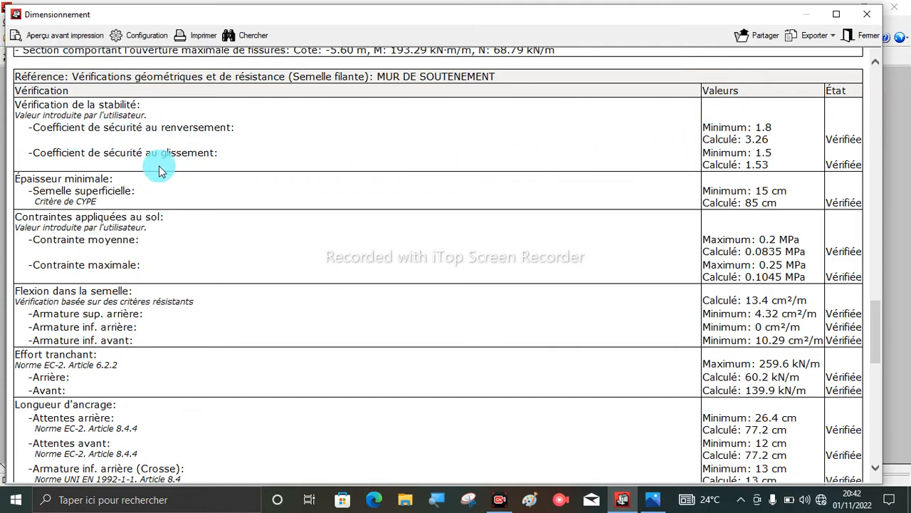
scroll(578, 206, up, 5)
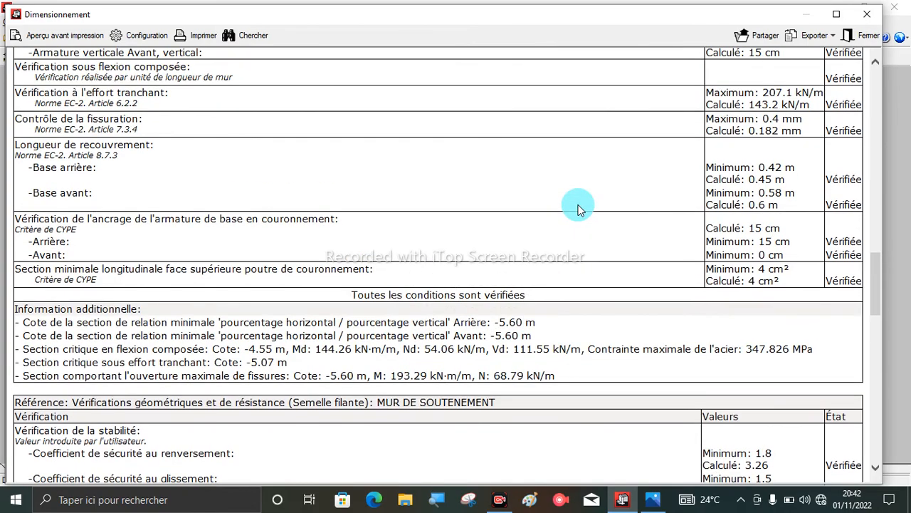
scroll(567, 203, up, 3)
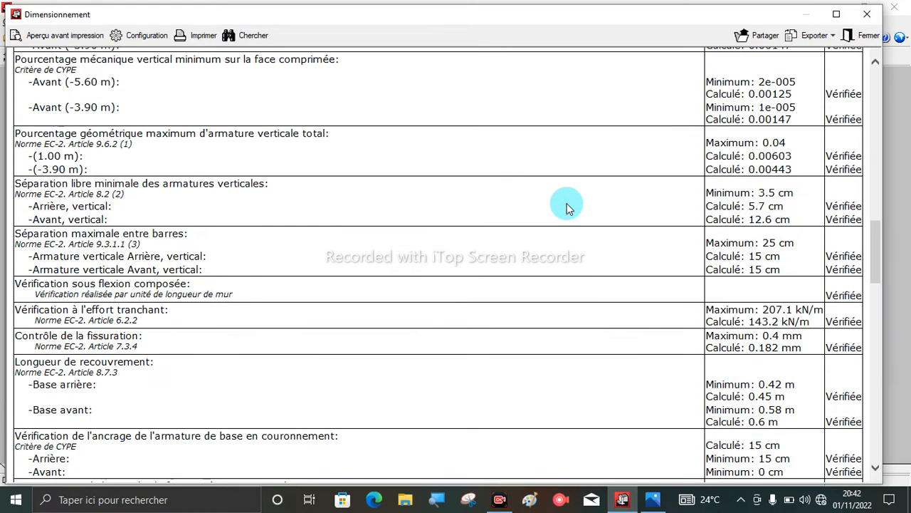
scroll(567, 207, up, 7)
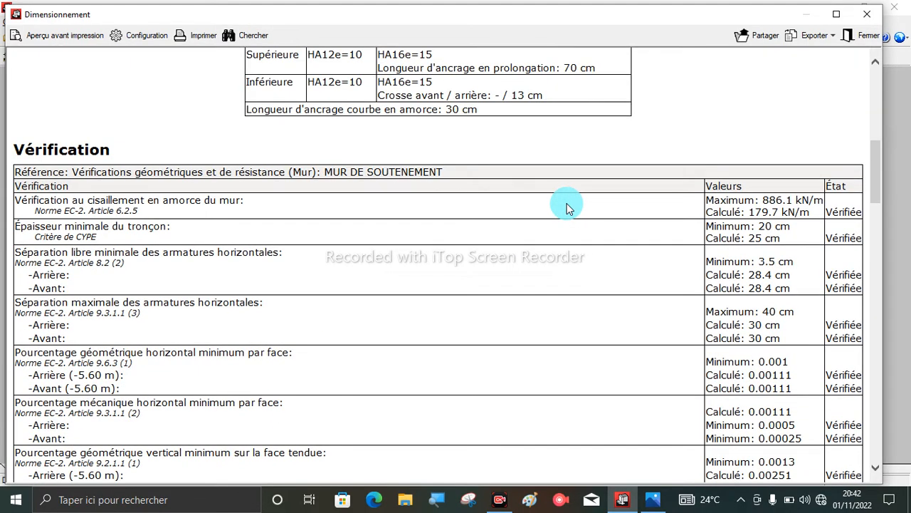
scroll(567, 207, down, 2)
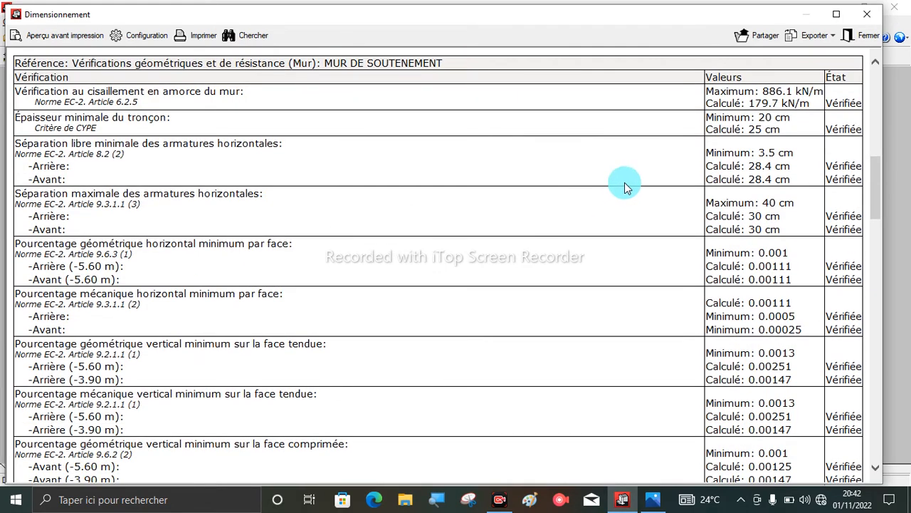
click(867, 16)
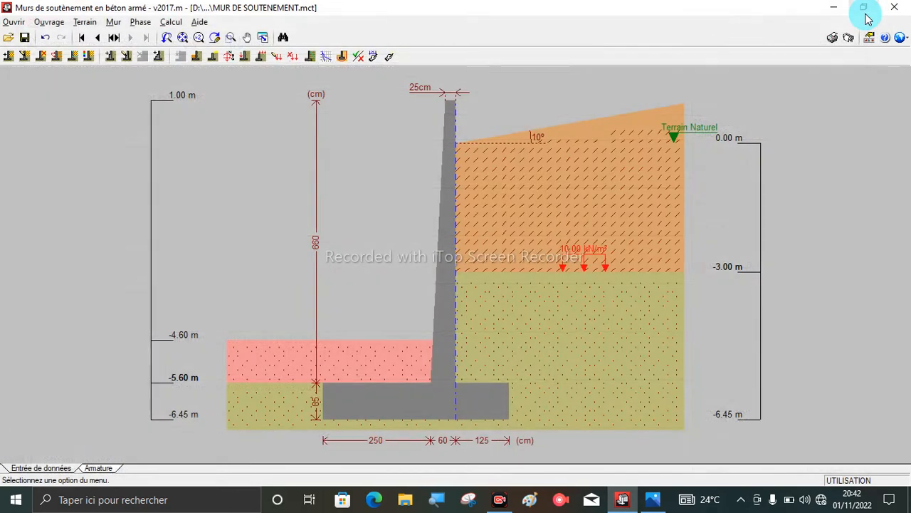
Step: Examine the sized wall section, including the stem thickness at the crown and base, the footing dimensions and the soil layers
scroll(419, 188, up, 4)
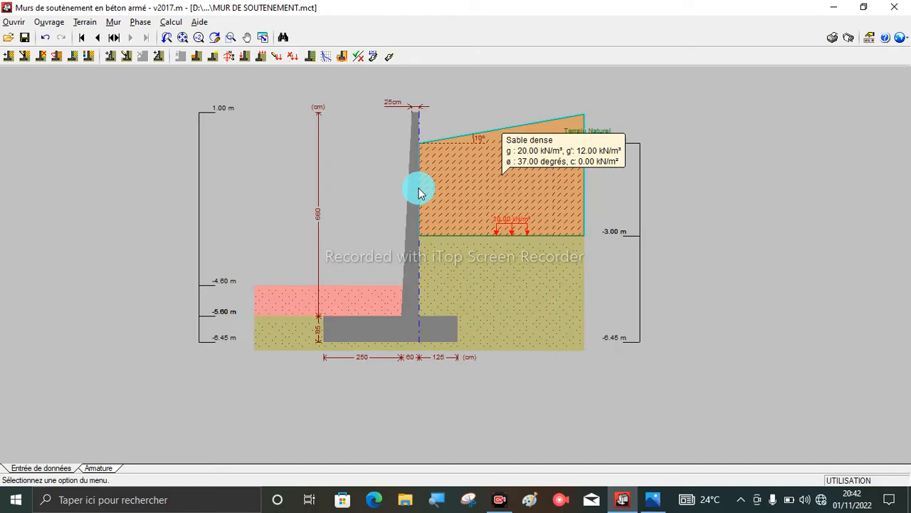
scroll(390, 293, down, 2)
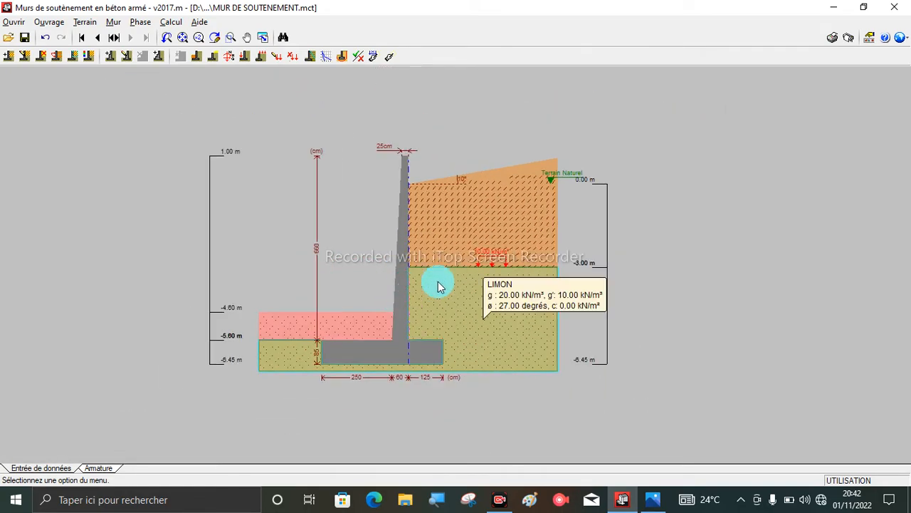
scroll(423, 210, up, 2)
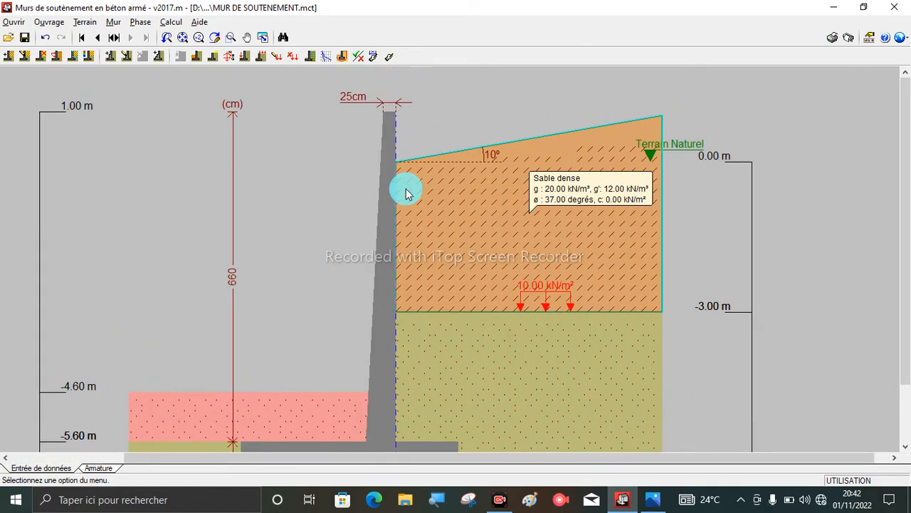
scroll(405, 189, down, 3)
scroll(326, 343, up, 2)
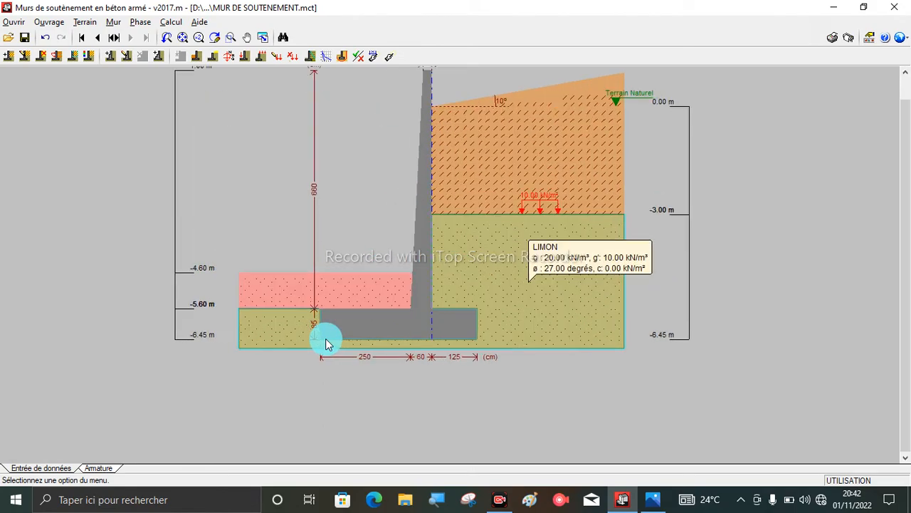
scroll(325, 376, down, 1)
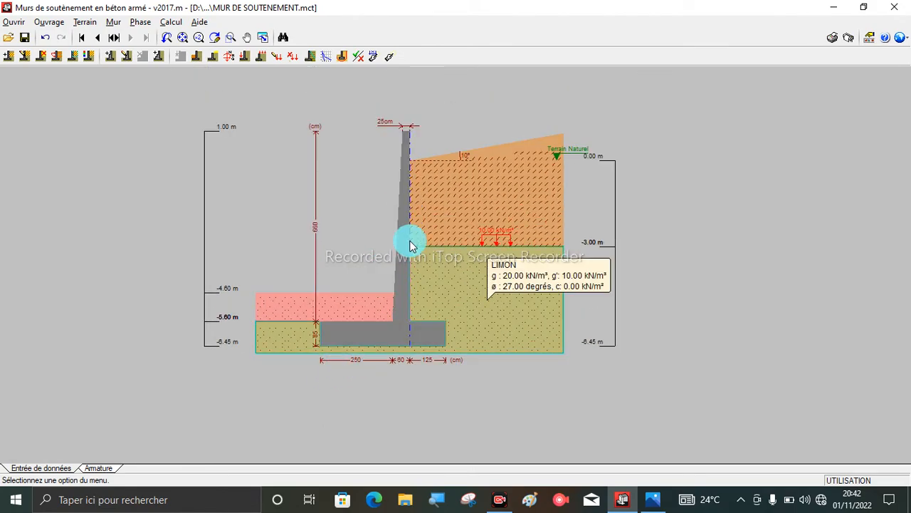
scroll(408, 119, up, 2)
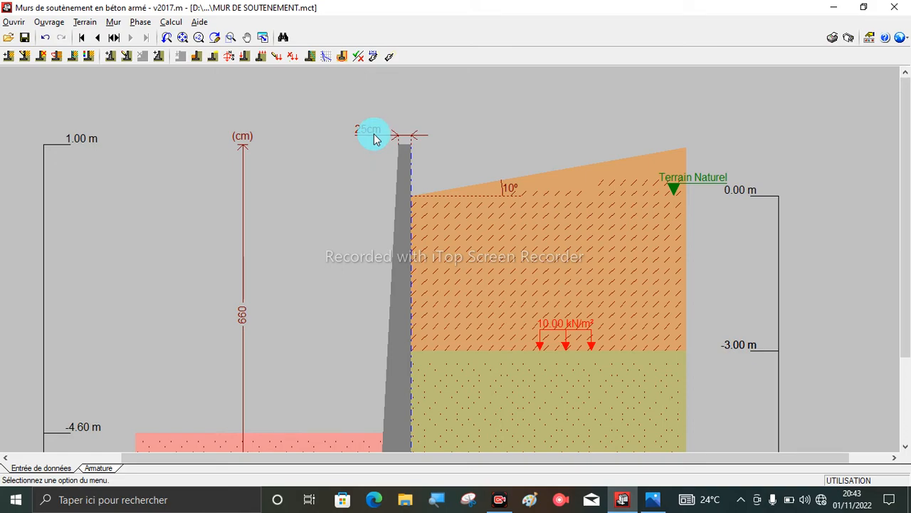
scroll(375, 138, up, 2)
scroll(375, 137, down, 4)
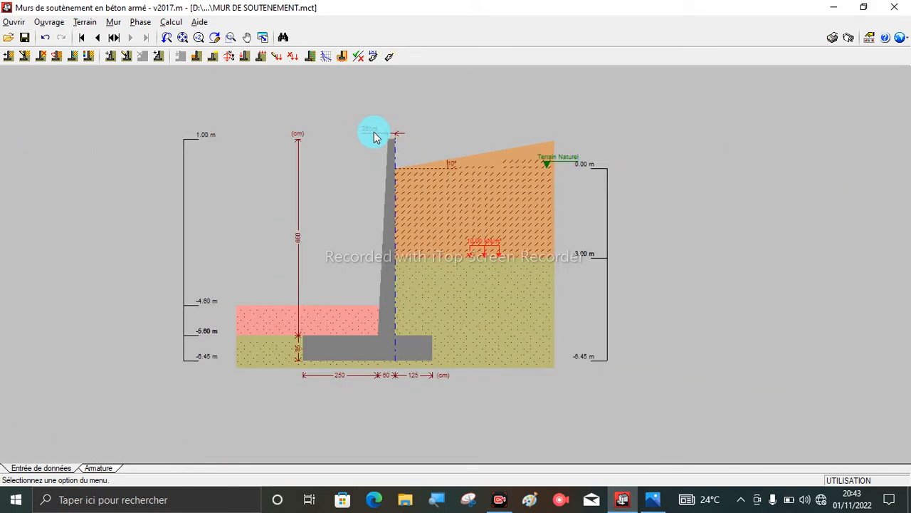
scroll(373, 132, up, 3)
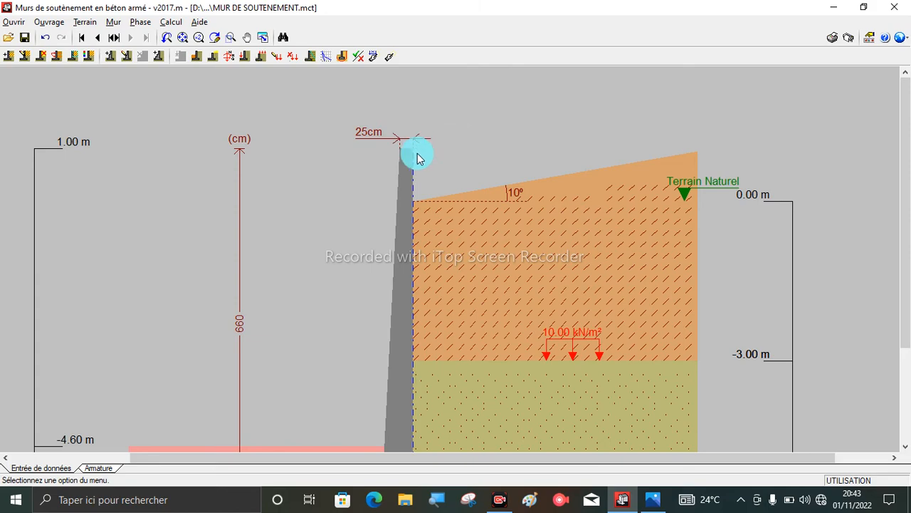
scroll(418, 157, down, 2)
scroll(417, 156, up, 2)
scroll(417, 157, down, 2)
scroll(417, 157, down, 1)
scroll(413, 317, up, 2)
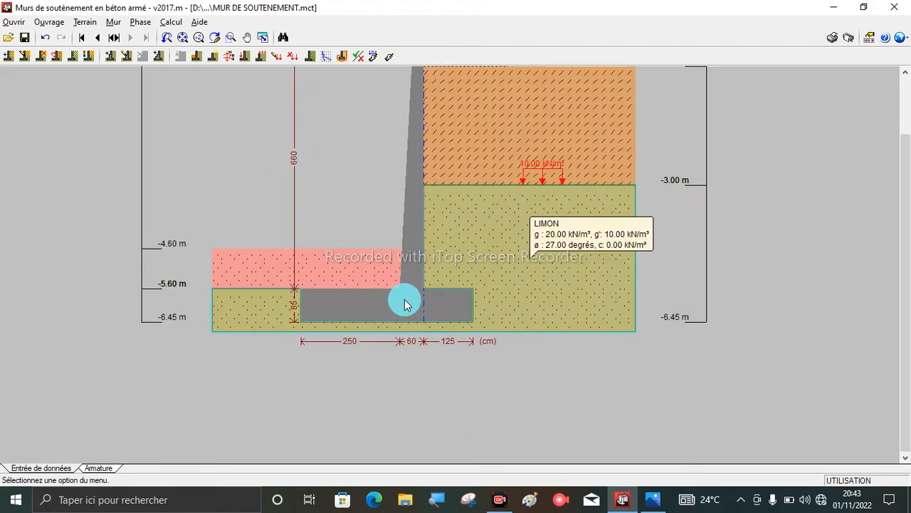
Step: Look over the sized wall section once more and open its reinforcement drawing (Armature)
scroll(398, 296, down, 2)
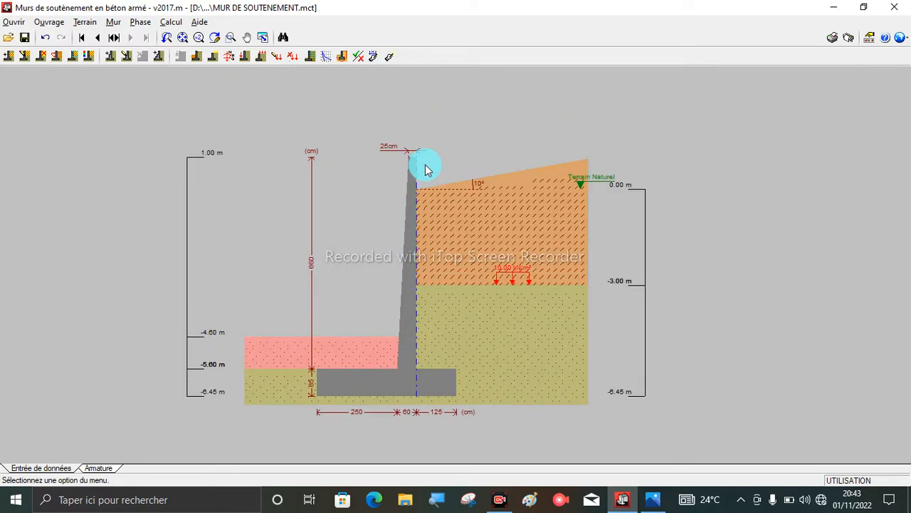
scroll(413, 162, up, 2)
scroll(416, 164, down, 2)
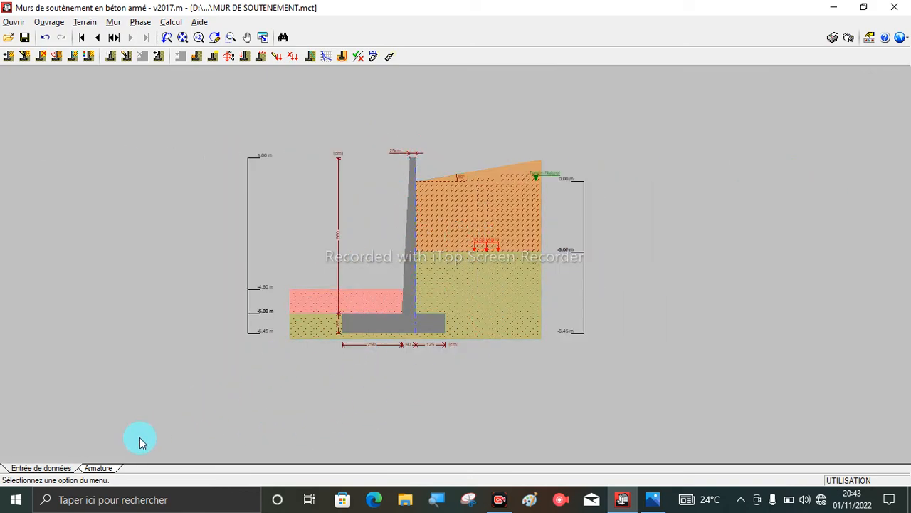
click(107, 472)
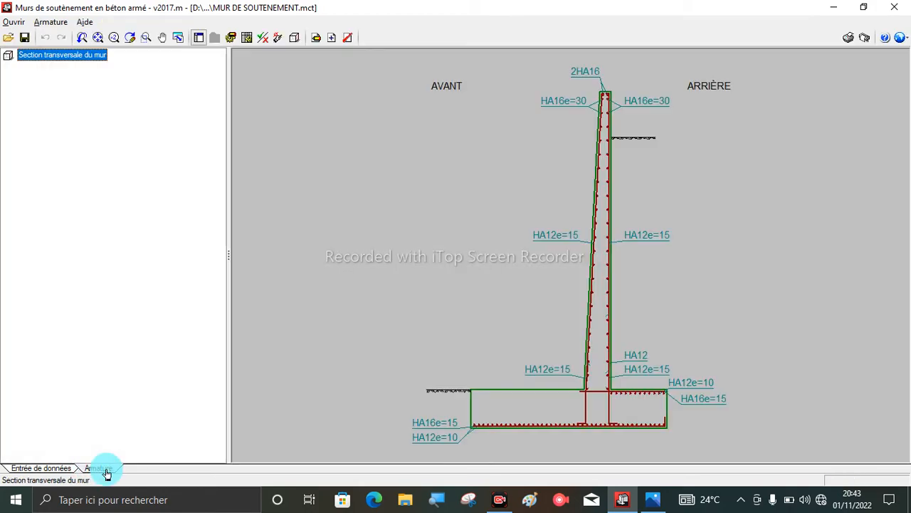
Step: Examine the reinforcement of the footing and lower stem, including the bottom bars, starter bars and their spacings
scroll(665, 435, up, 2)
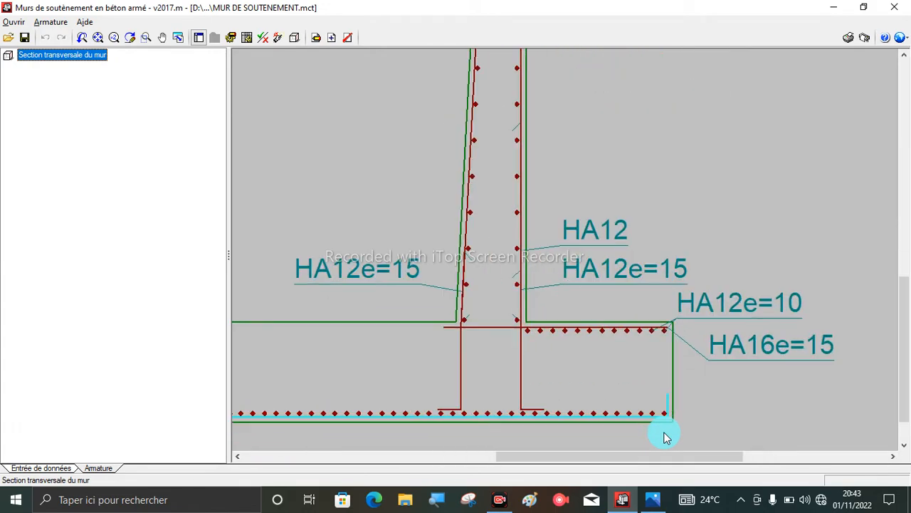
scroll(555, 292, down, 3)
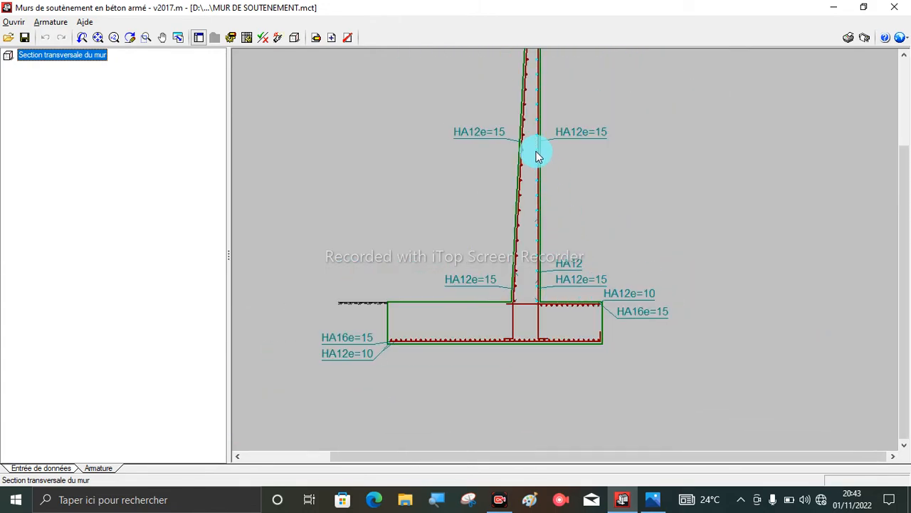
scroll(527, 171, up, 1)
scroll(527, 170, up, 1)
scroll(519, 187, down, 3)
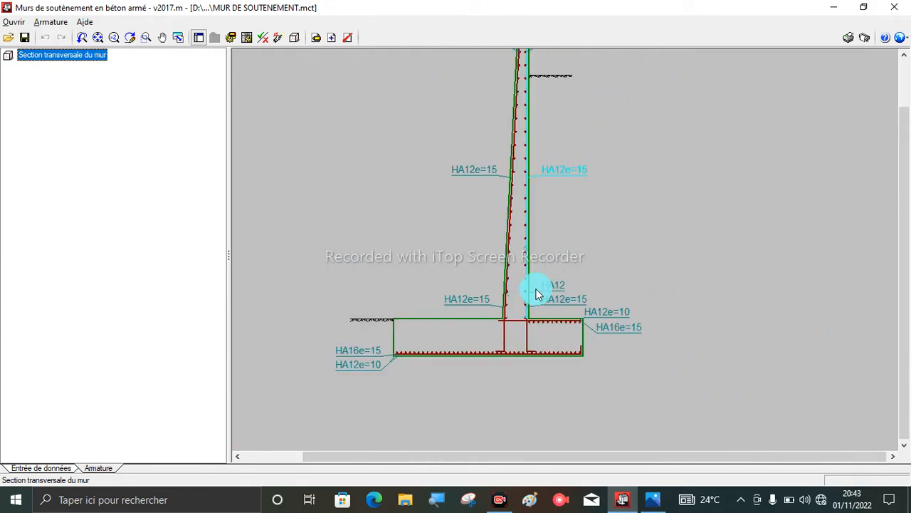
scroll(412, 369, up, 3)
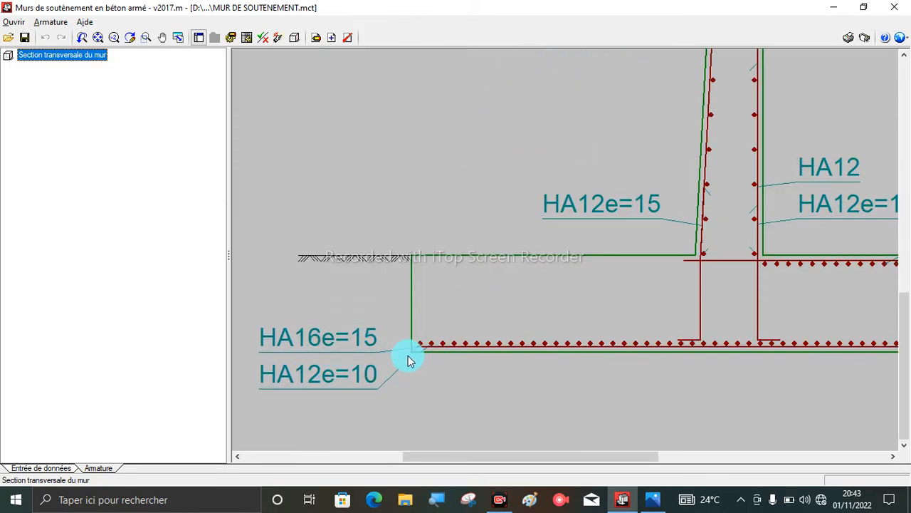
scroll(424, 352, up, 3)
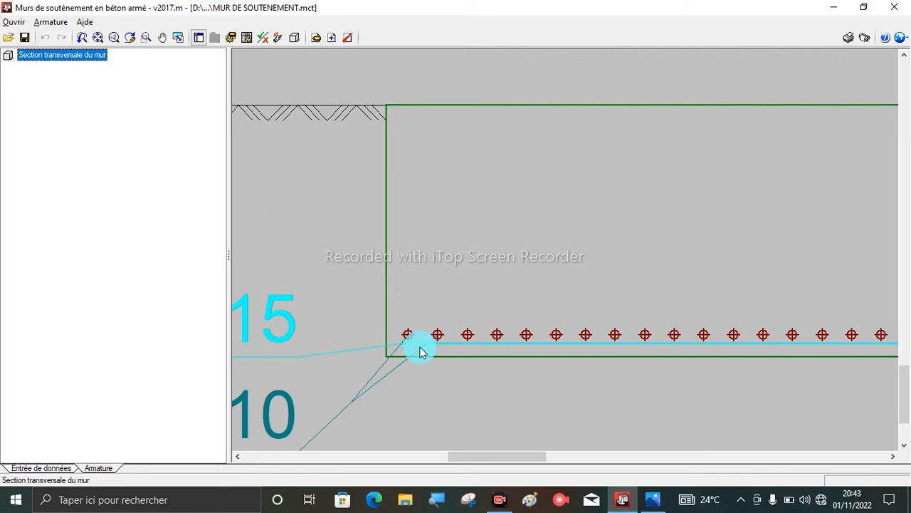
scroll(350, 391, down, 5)
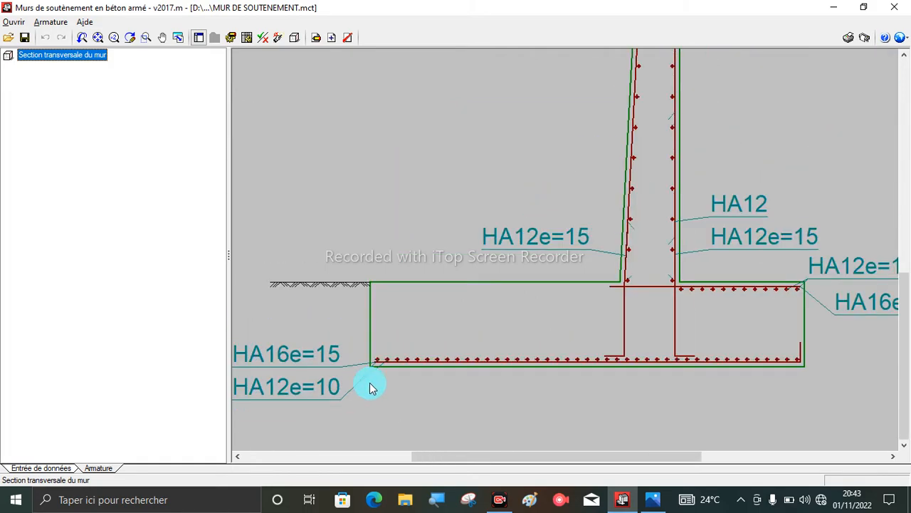
scroll(369, 383, down, 1)
scroll(398, 386, down, 2)
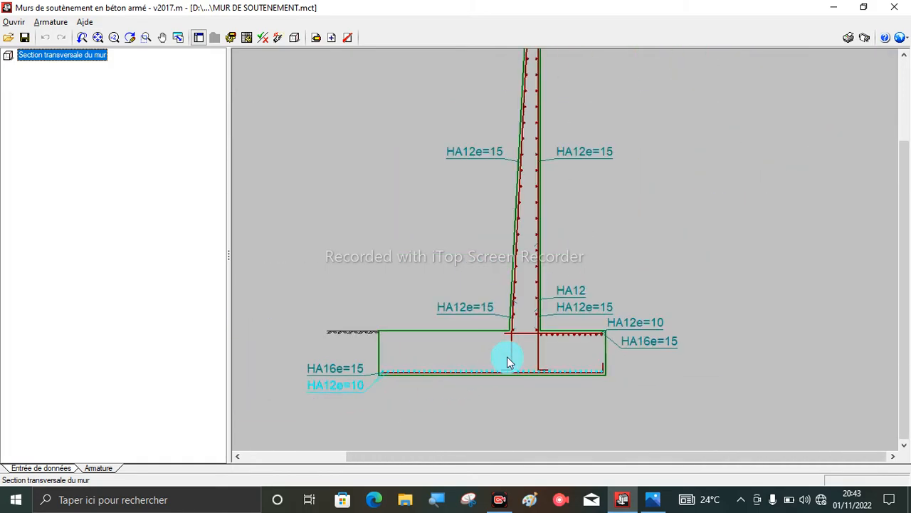
Step: Change the stem's rear vertical base reinforcement (Armature de base vert. arrière) to HA16 bars
scroll(544, 114, up, 1)
click(536, 248)
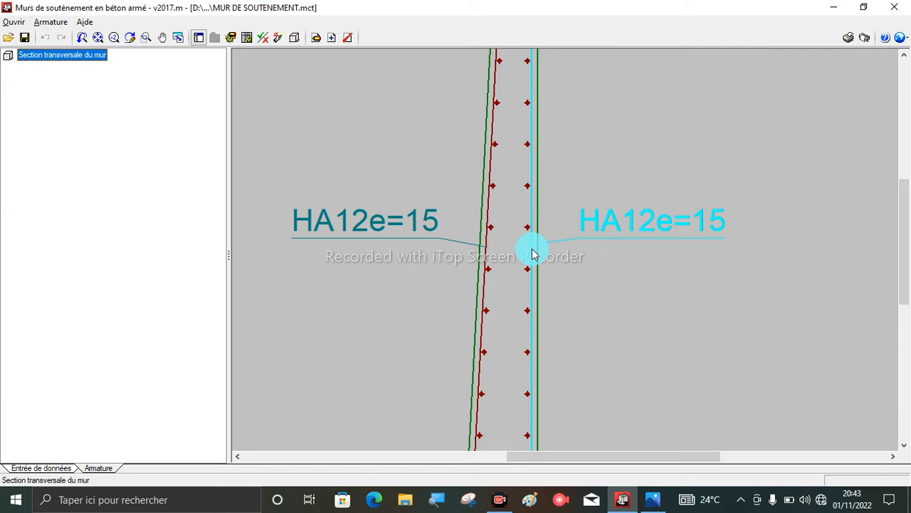
click(492, 249)
click(533, 253)
double_click(532, 250)
click(563, 270)
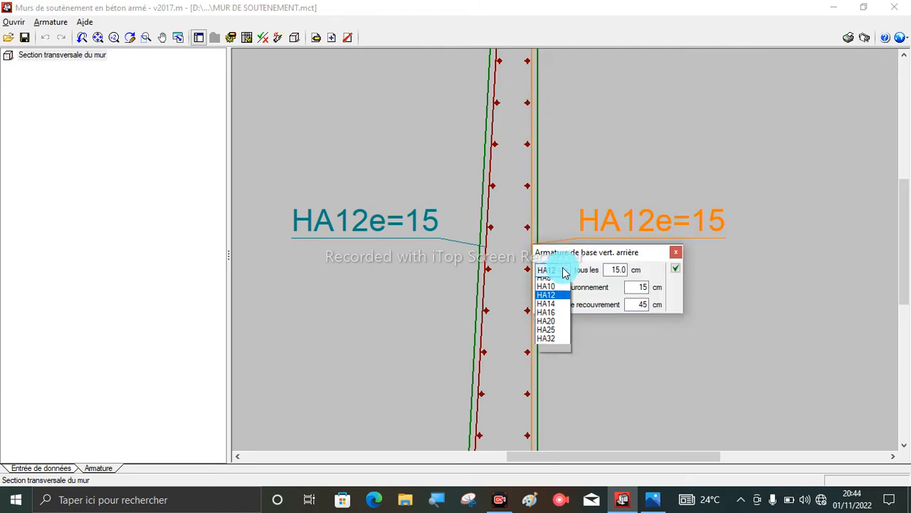
click(555, 327)
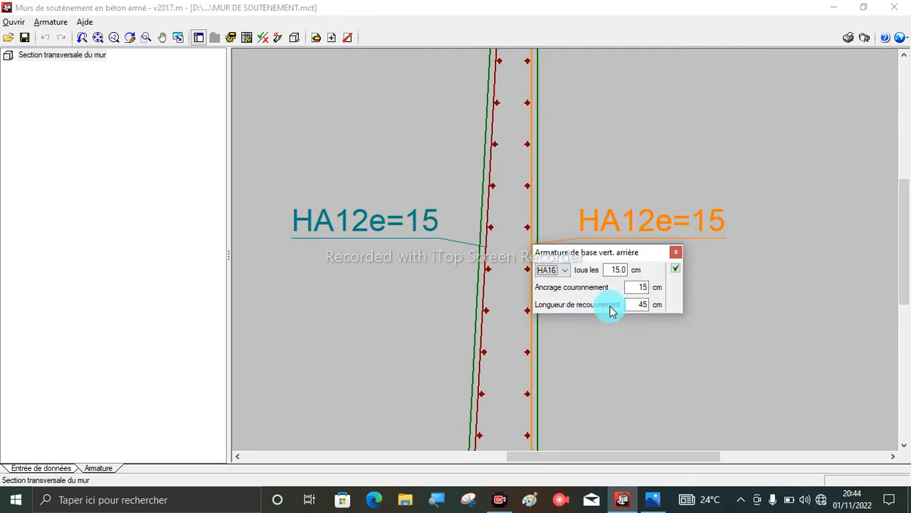
click(676, 264)
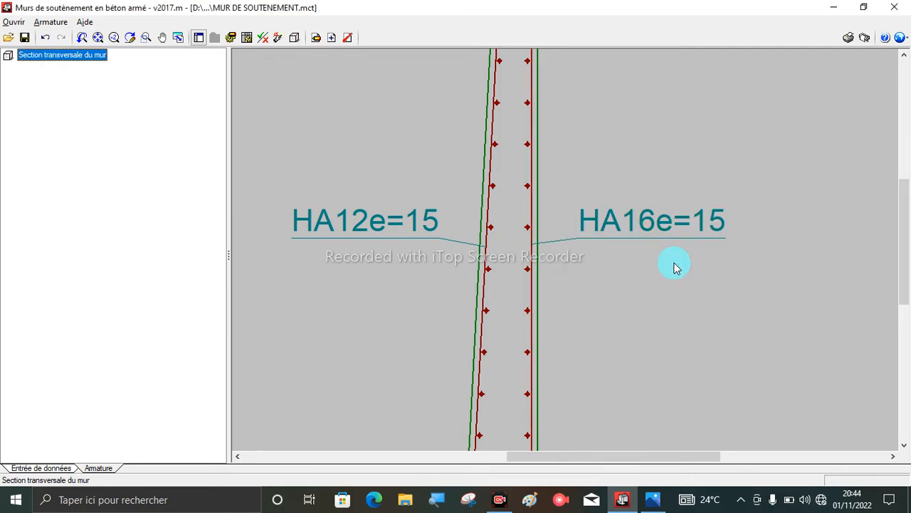
Step: Examine the updated wall reinforcement from the starter bars in the footing up to the stem's front, rear and crown bars
scroll(433, 214, down, 4)
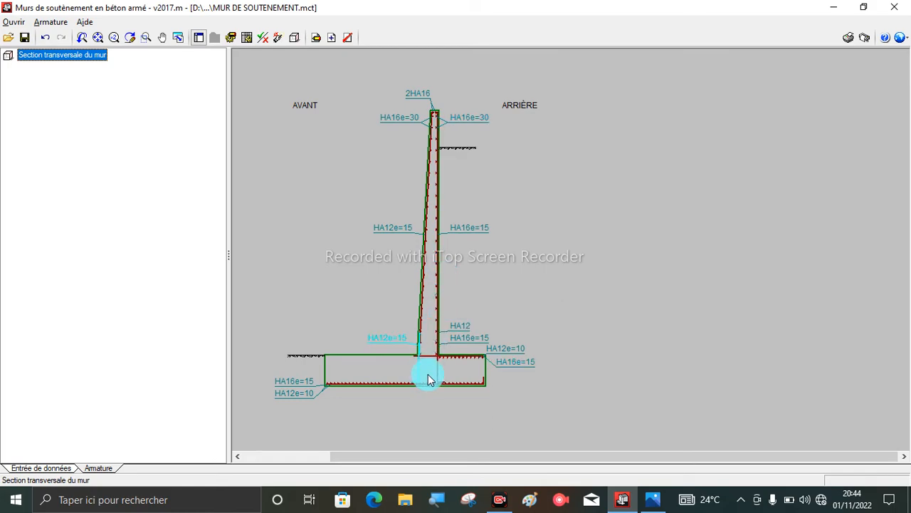
scroll(429, 378, up, 2)
scroll(508, 368, down, 4)
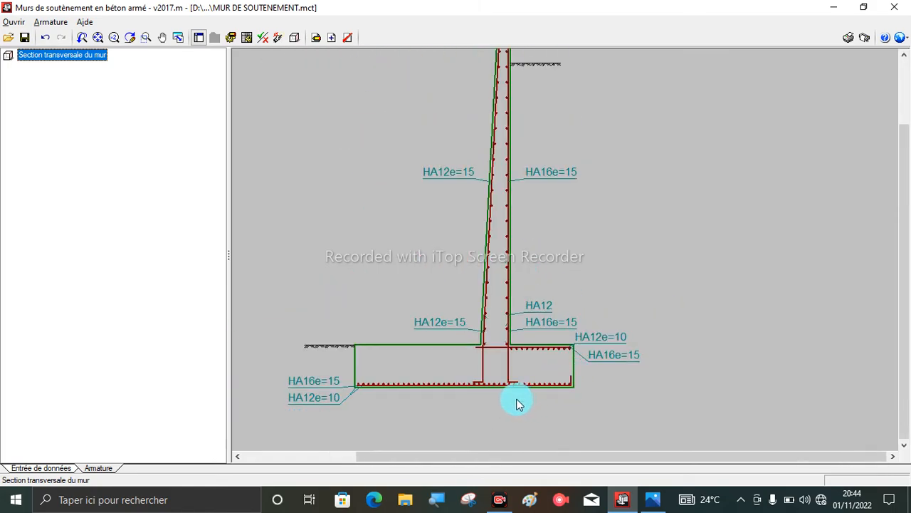
scroll(502, 93, up, 2)
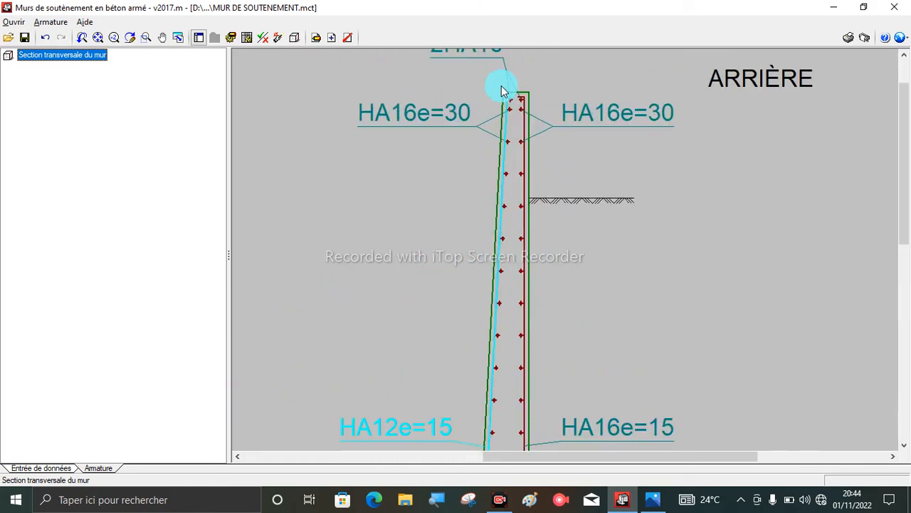
scroll(502, 91, down, 2)
scroll(490, 287, up, 2)
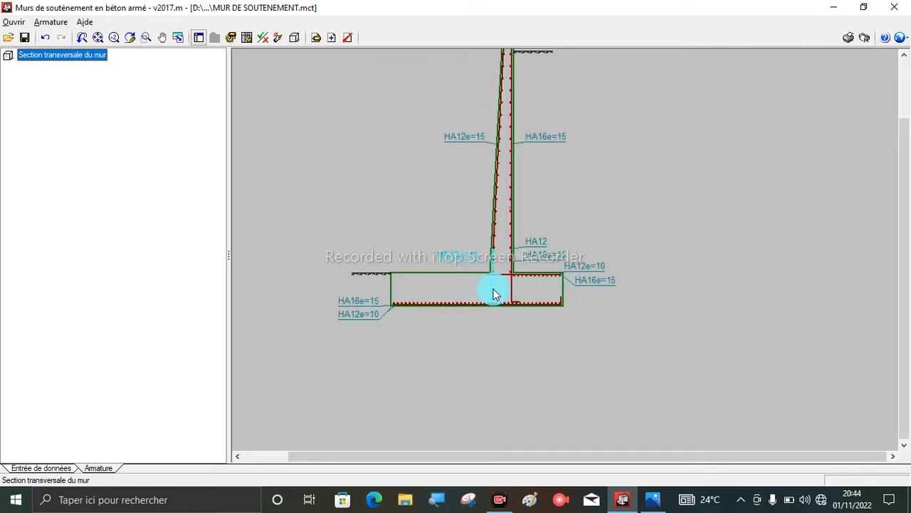
scroll(430, 363, down, 2)
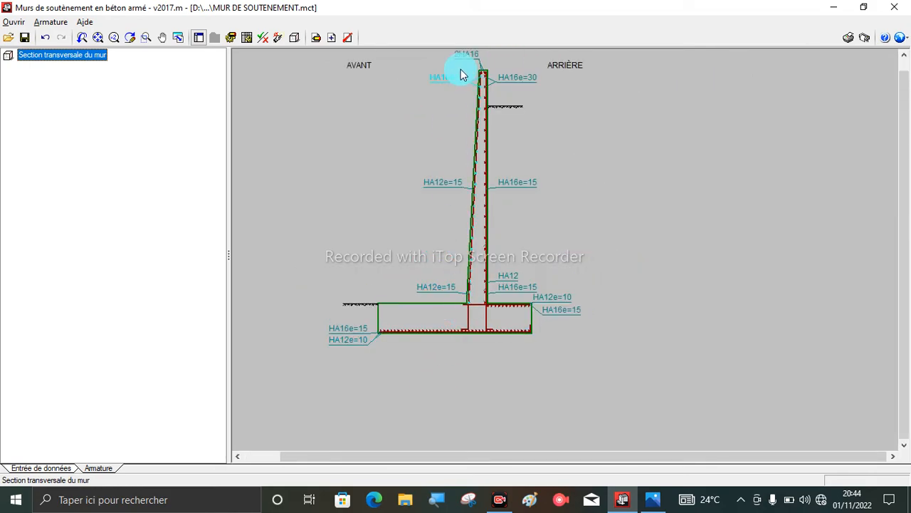
scroll(461, 71, up, 2)
scroll(435, 366, down, 2)
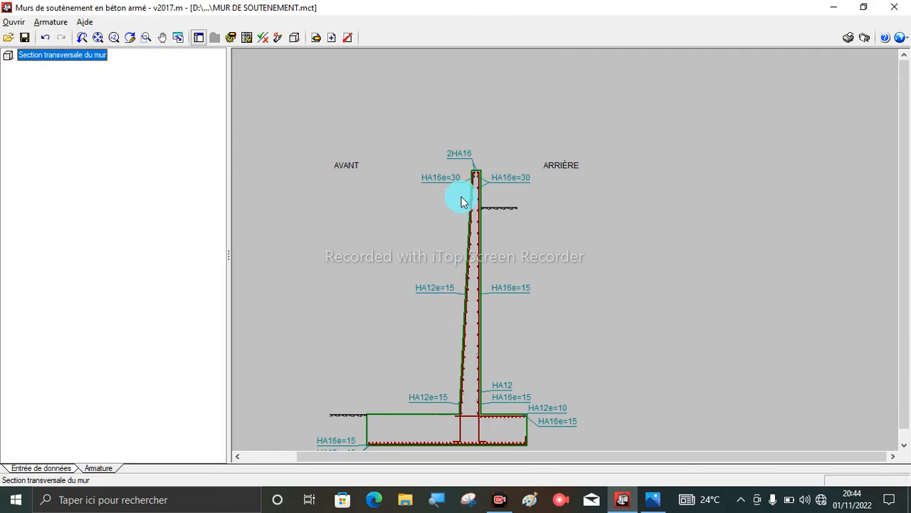
scroll(490, 178, down, 1)
scroll(472, 316, up, 2)
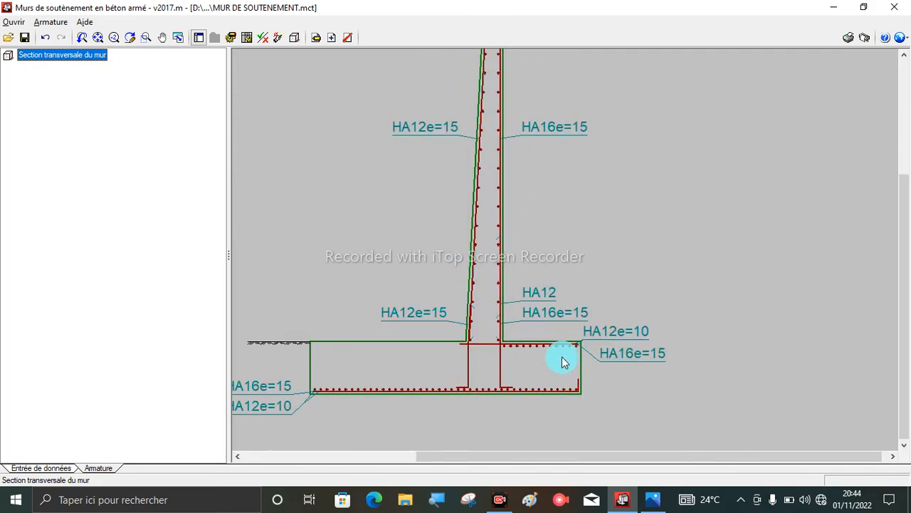
scroll(503, 344, down, 2)
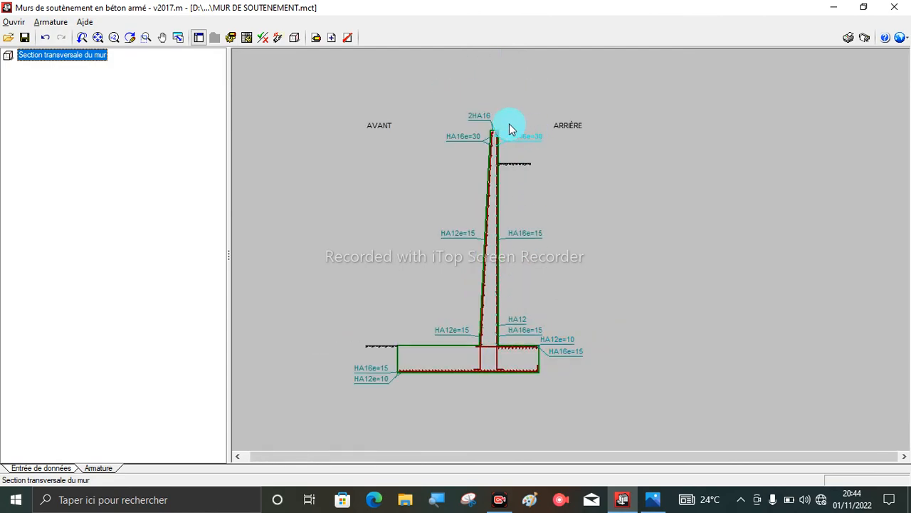
scroll(461, 128, up, 3)
scroll(461, 129, down, 3)
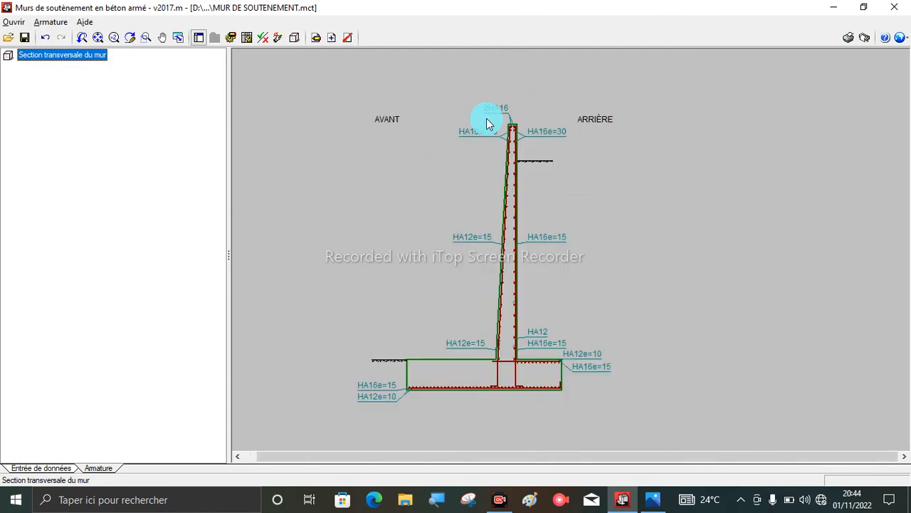
scroll(509, 128, up, 3)
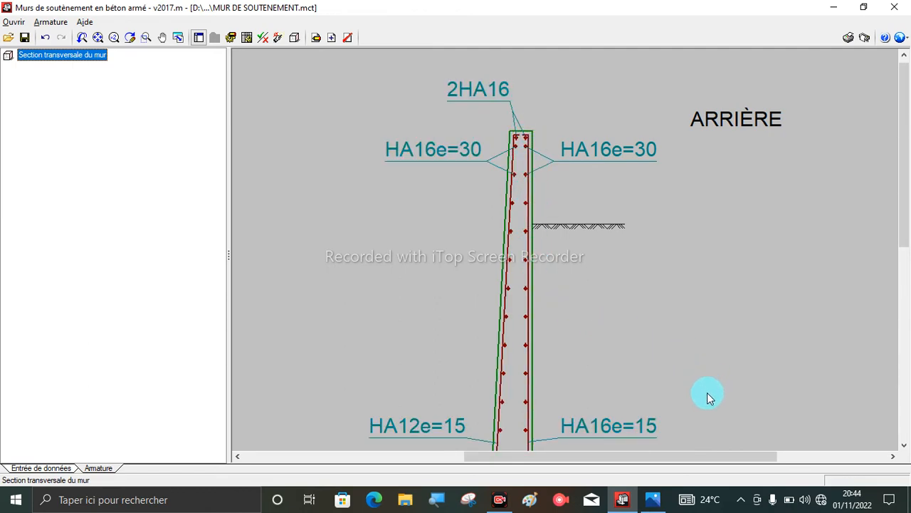
scroll(512, 228, up, 5)
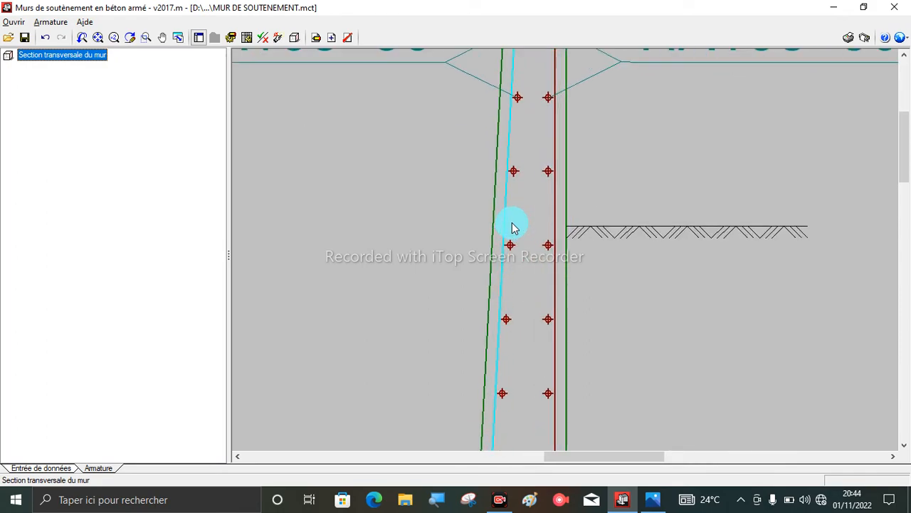
scroll(519, 159, down, 4)
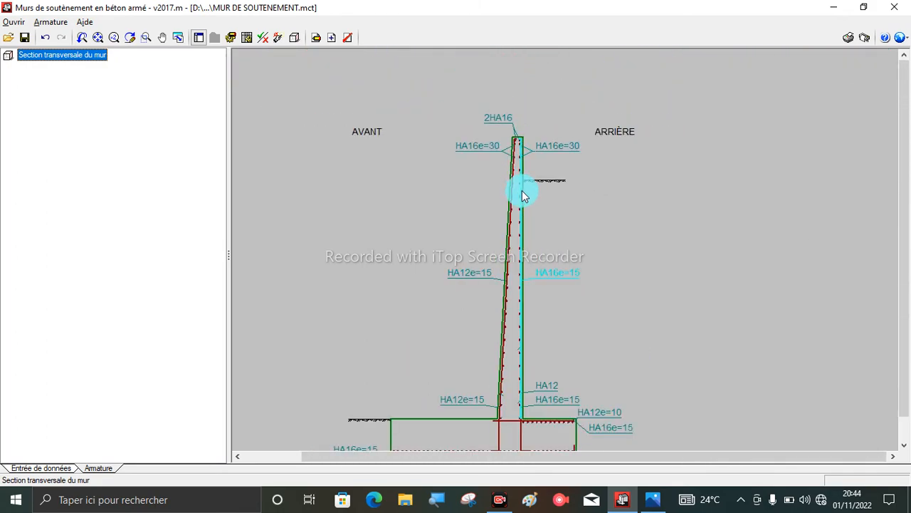
Step: Examine the footing's bottom and top bars, the bar ends at the heel, and the vertical bars' anchorage at the crown
scroll(504, 324, up, 3)
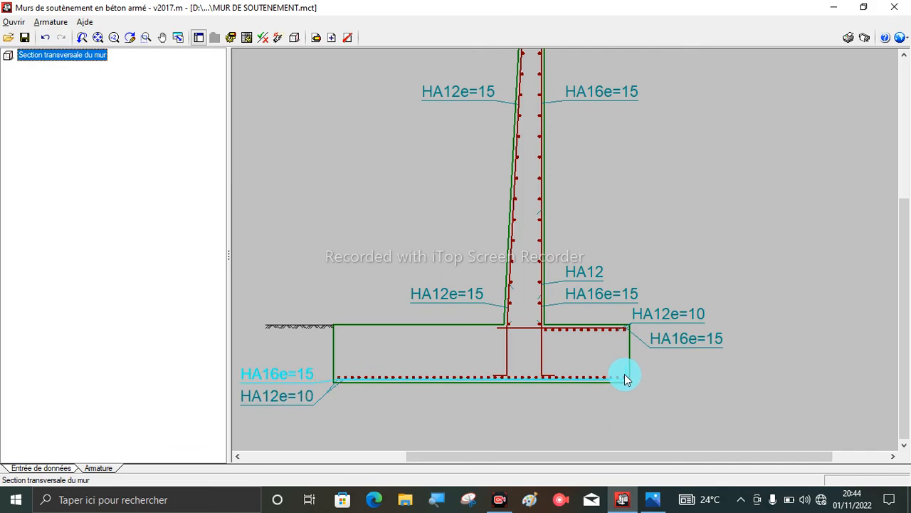
scroll(617, 323, up, 2)
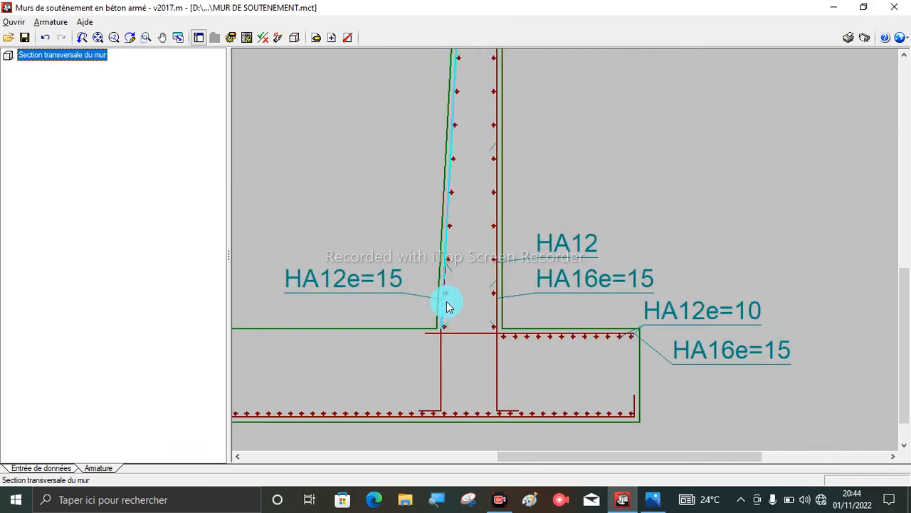
scroll(431, 260, down, 3)
scroll(496, 384, down, 2)
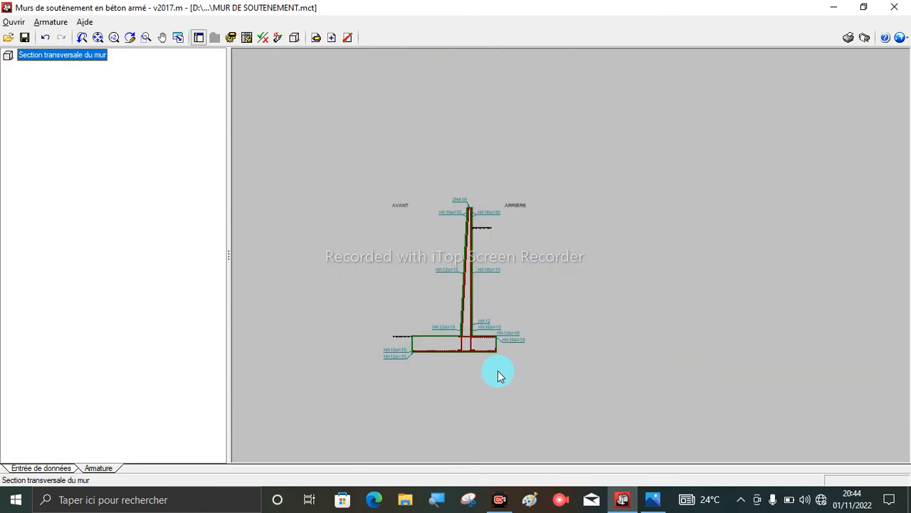
scroll(485, 345, up, 3)
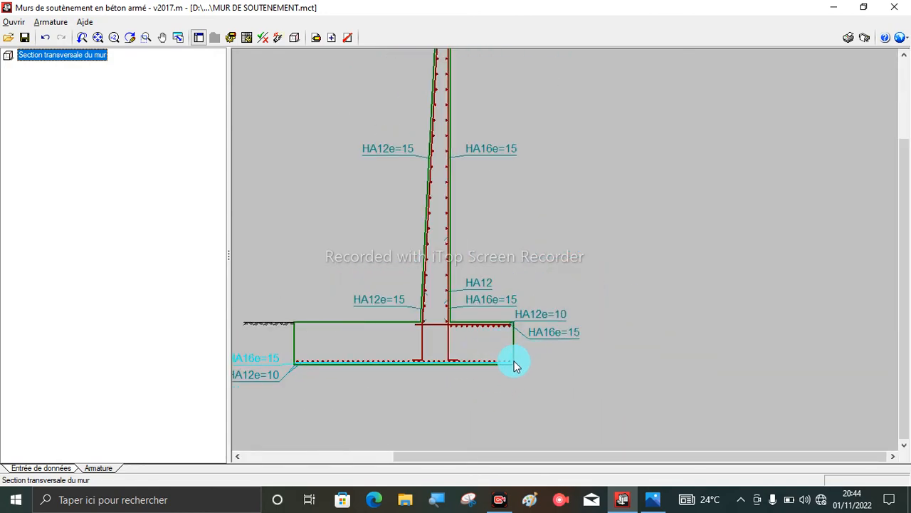
scroll(514, 363, up, 3)
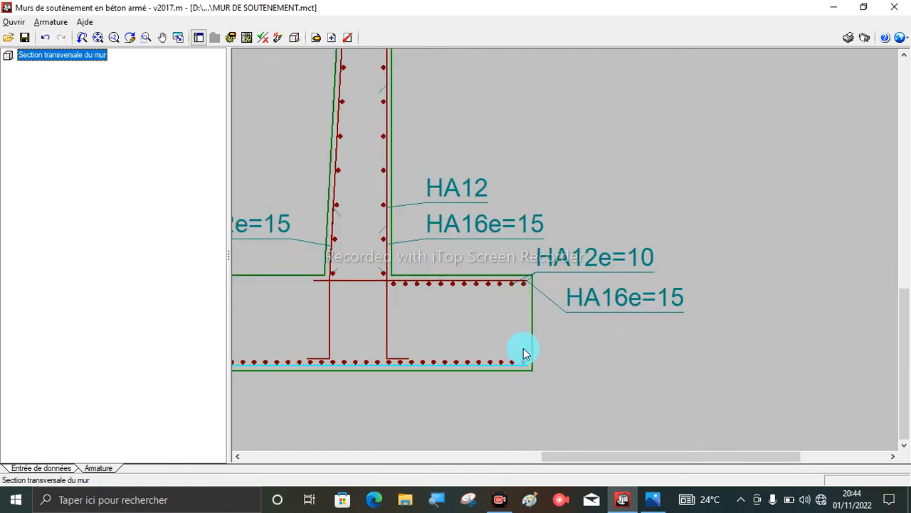
scroll(526, 356, down, 5)
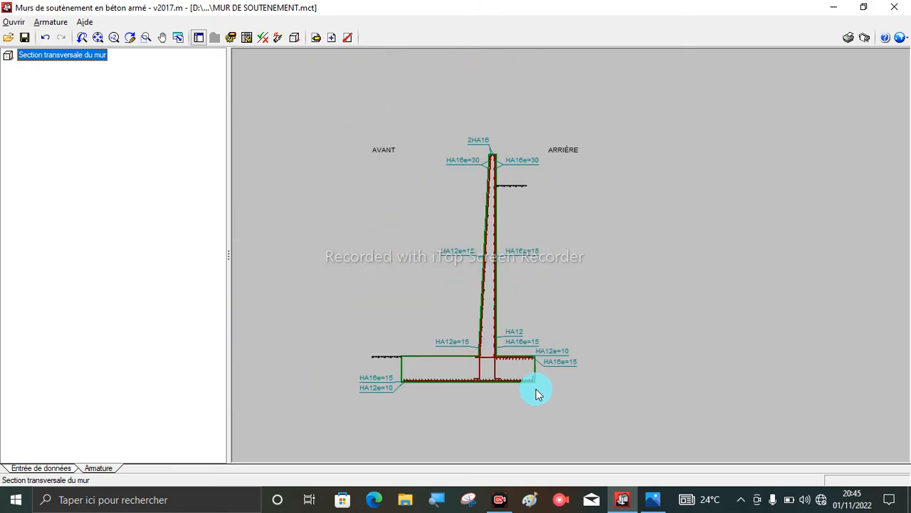
scroll(495, 152, up, 3)
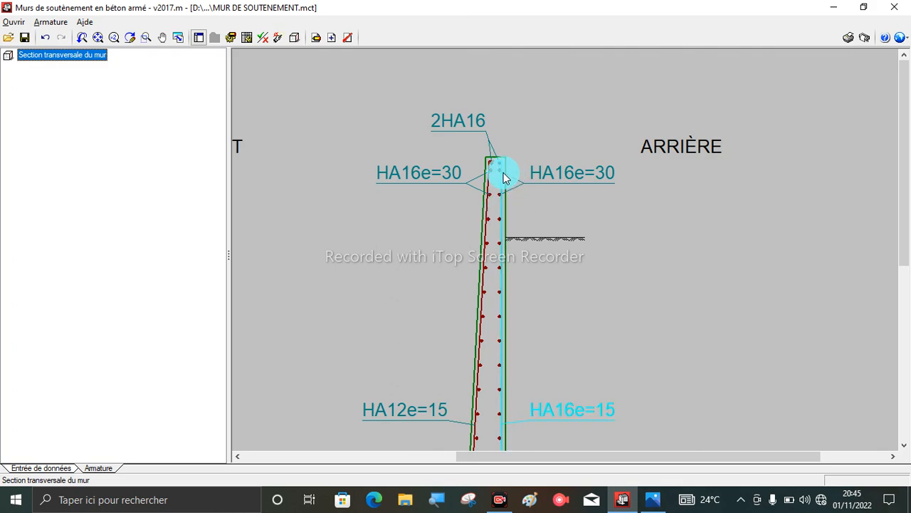
scroll(492, 170, up, 2)
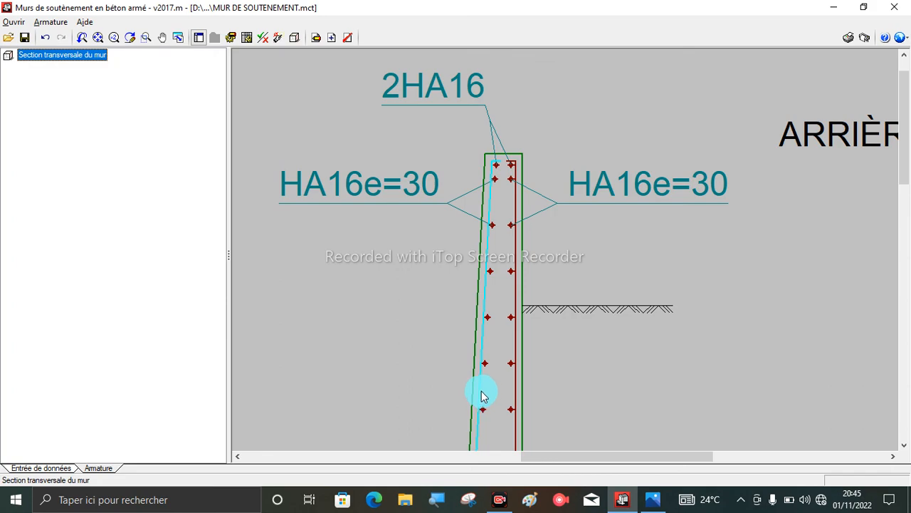
scroll(458, 152, down, 3)
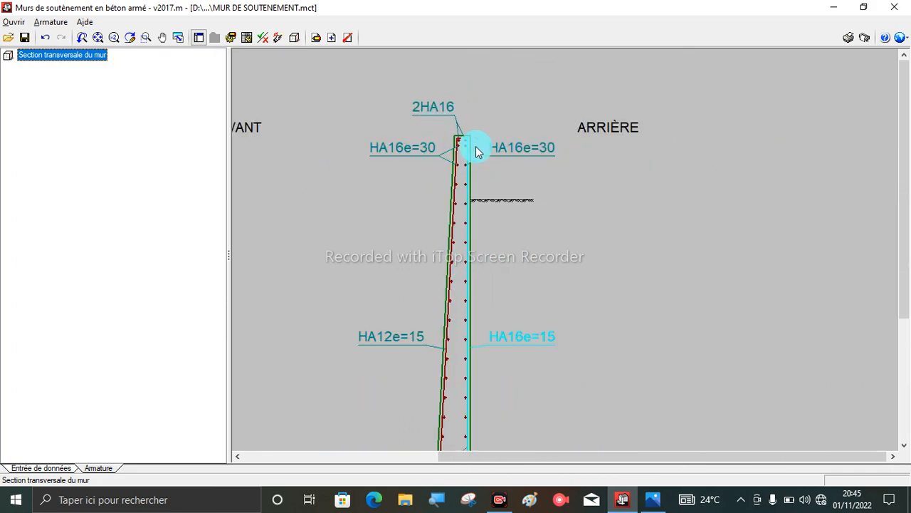
scroll(477, 150, down, 2)
scroll(471, 362, up, 2)
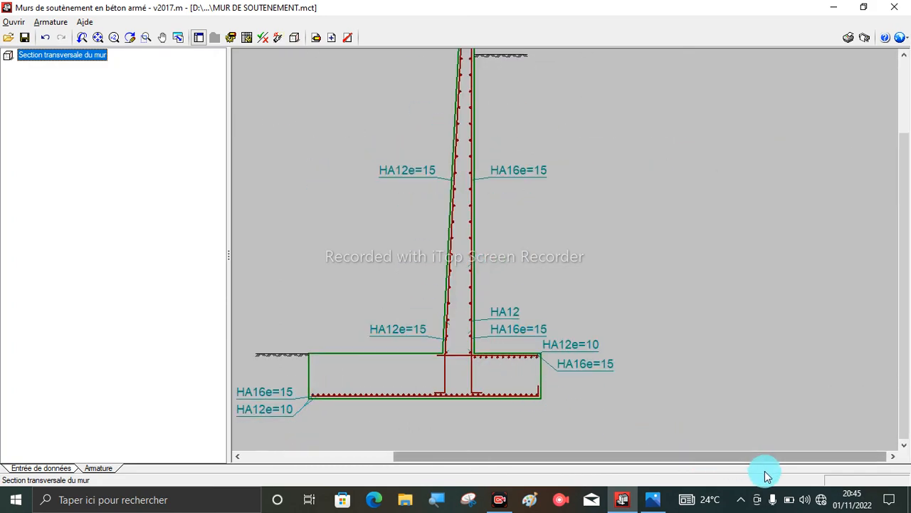